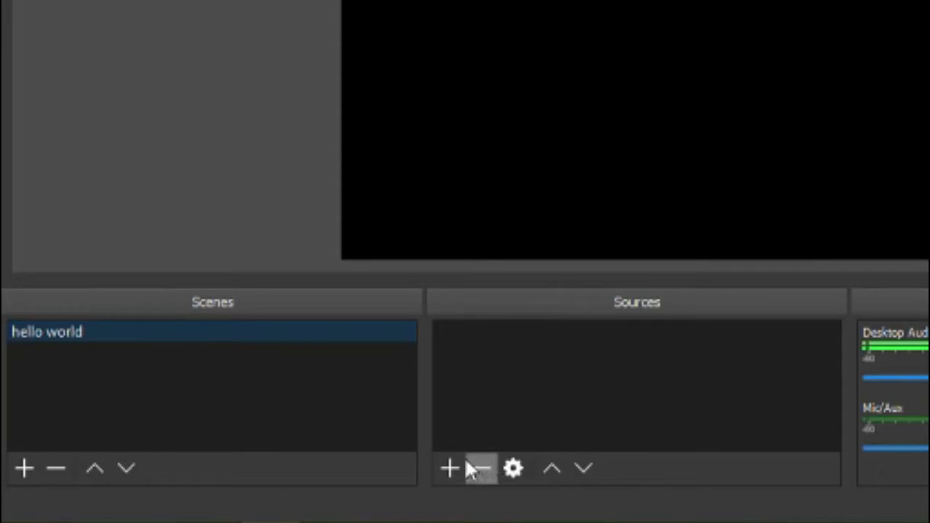
# Step: Add a Video Capture Device source named Webcam using the Logitech HD Pro Webcam C920
pyautogui.click(451, 465)
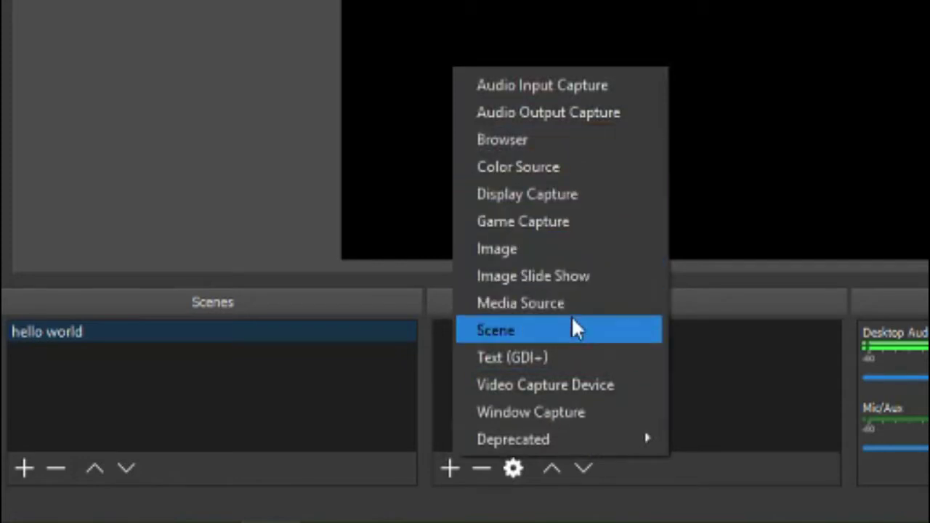
pyautogui.click(582, 385)
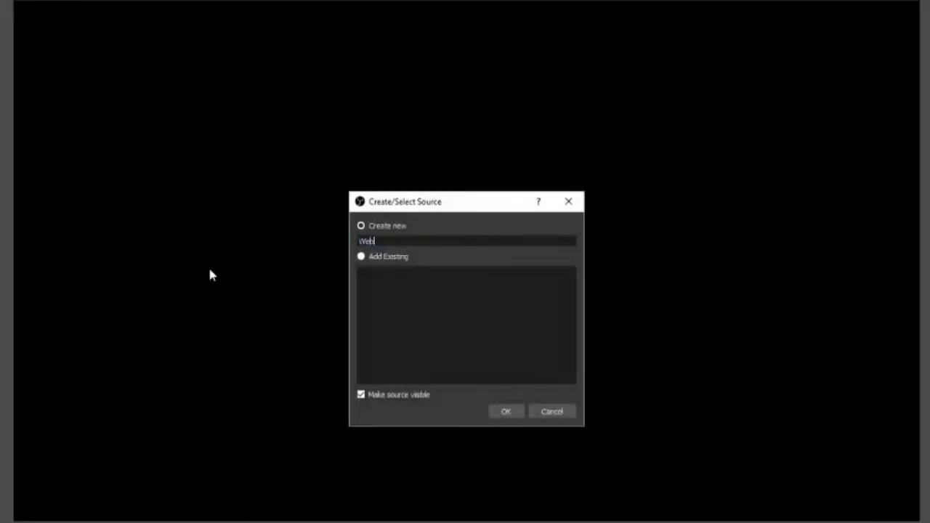
pyautogui.press('Return')
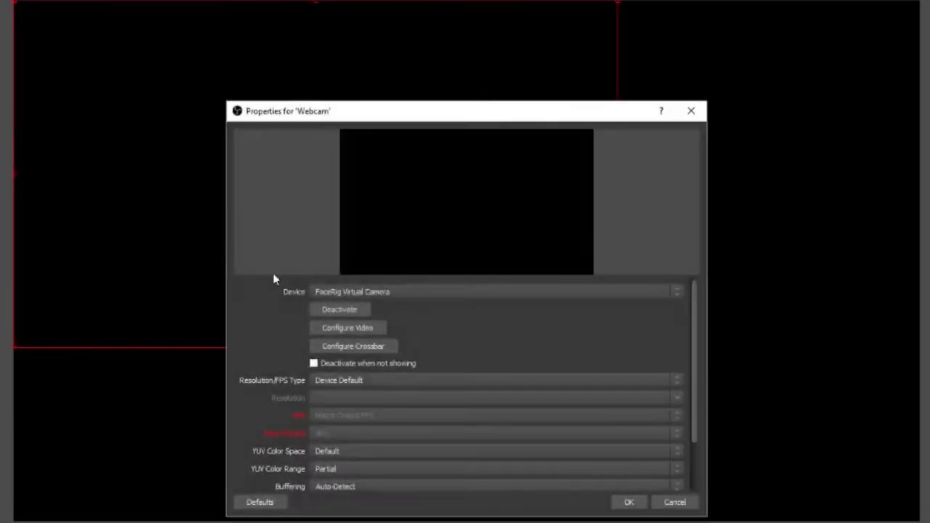
pyautogui.click(517, 291)
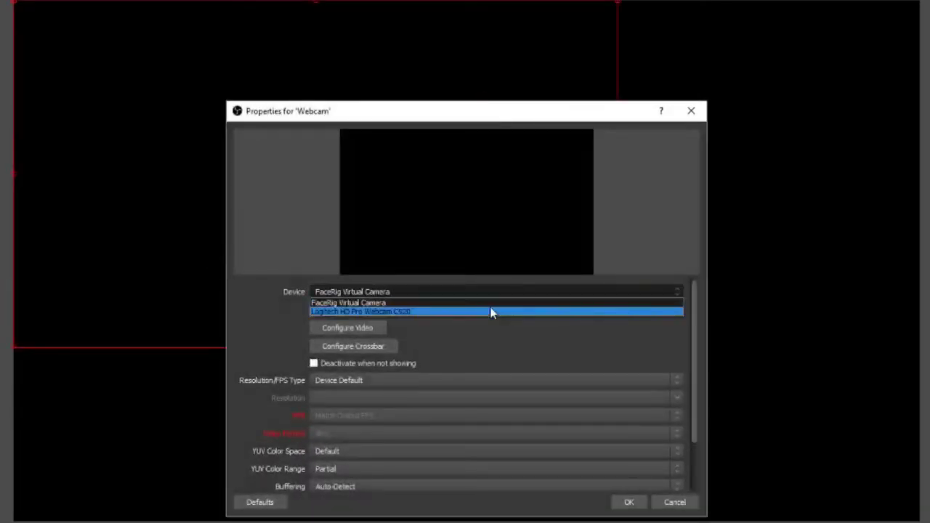
pyautogui.click(490, 311)
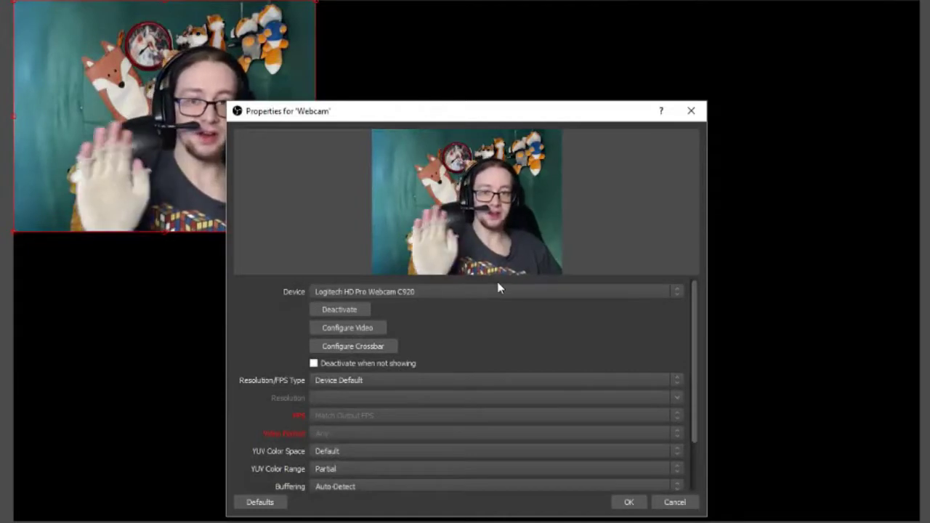
# Step: Set Resolution/FPS Type to Custom and the resolution to 1920x1080, after briefly trying 2304x1536
pyautogui.click(398, 382)
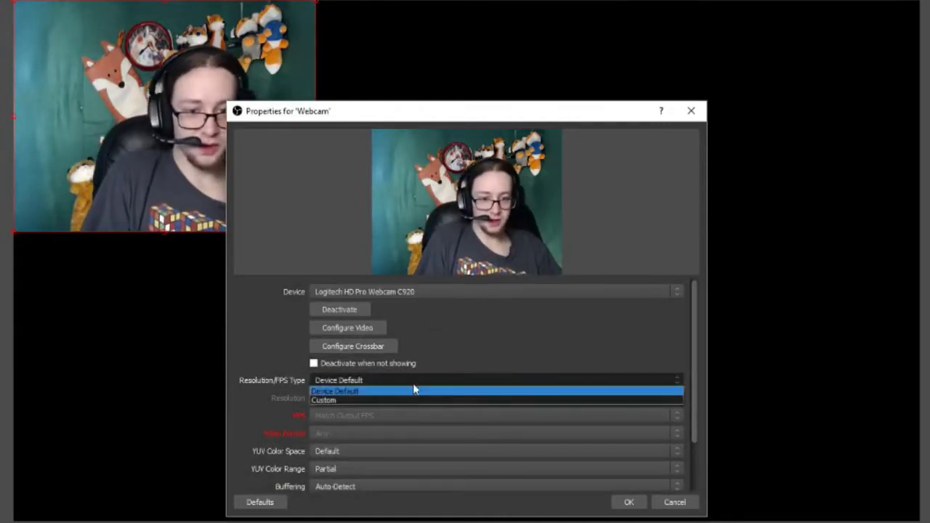
pyautogui.click(415, 400)
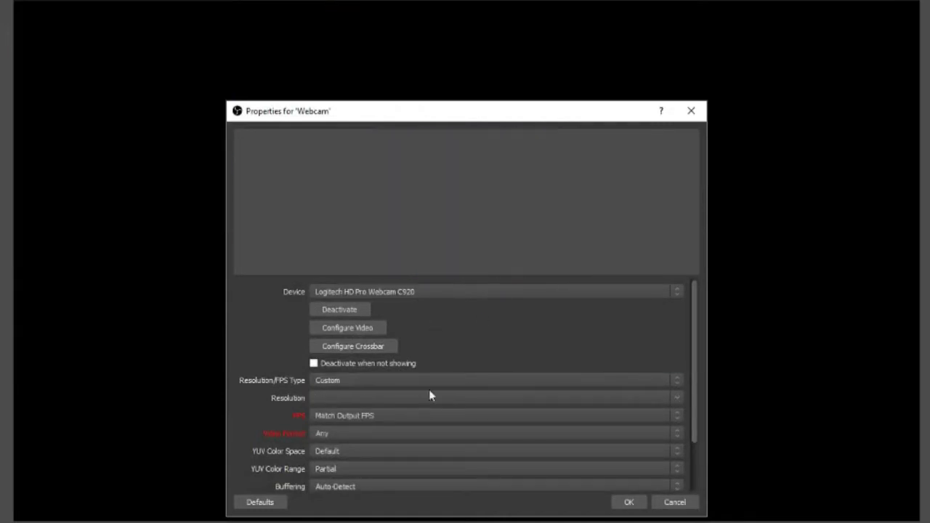
pyautogui.click(678, 399)
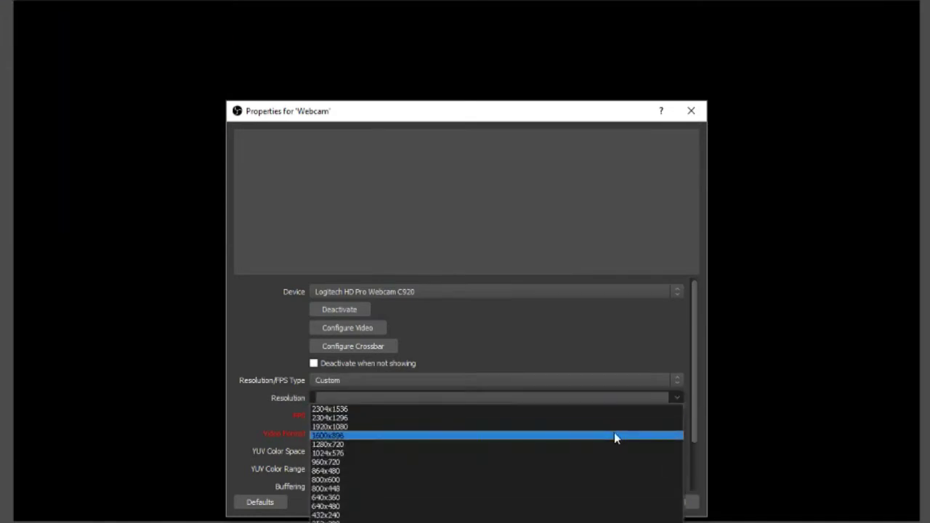
pyautogui.click(616, 429)
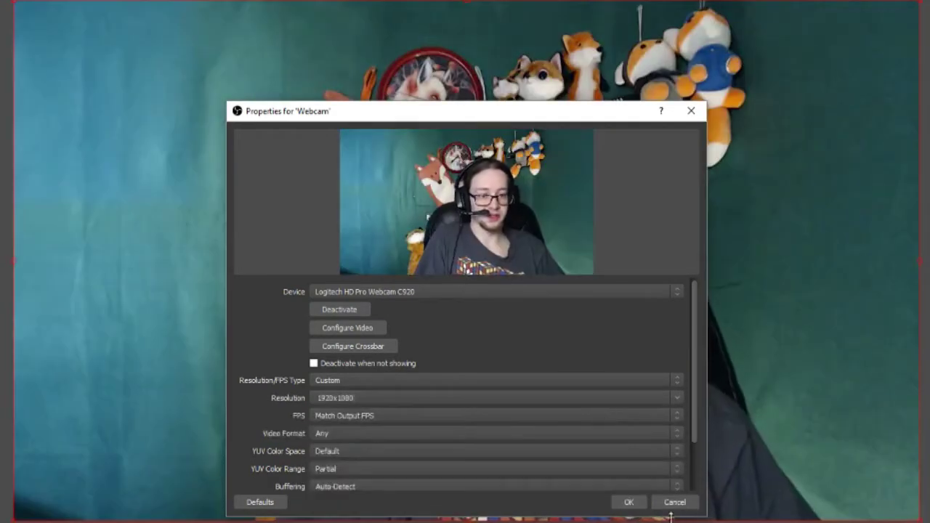
pyautogui.click(675, 399)
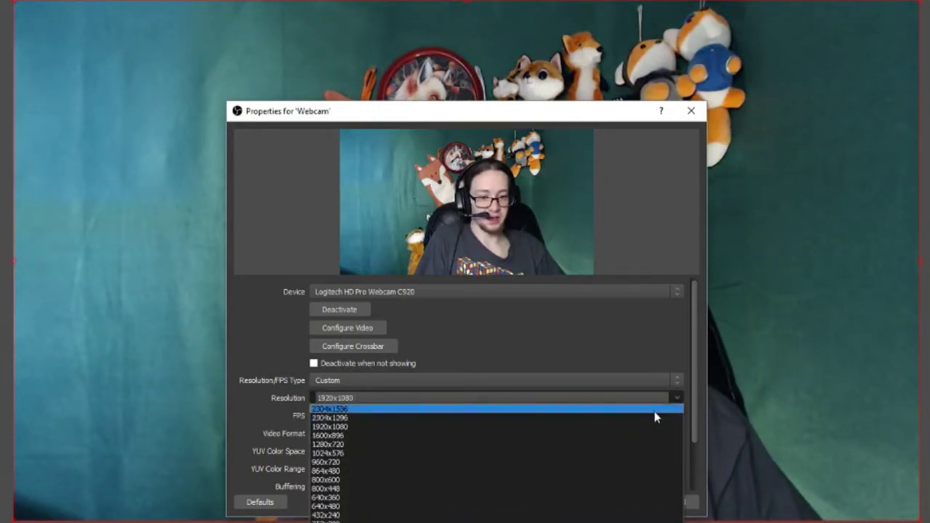
pyautogui.click(654, 410)
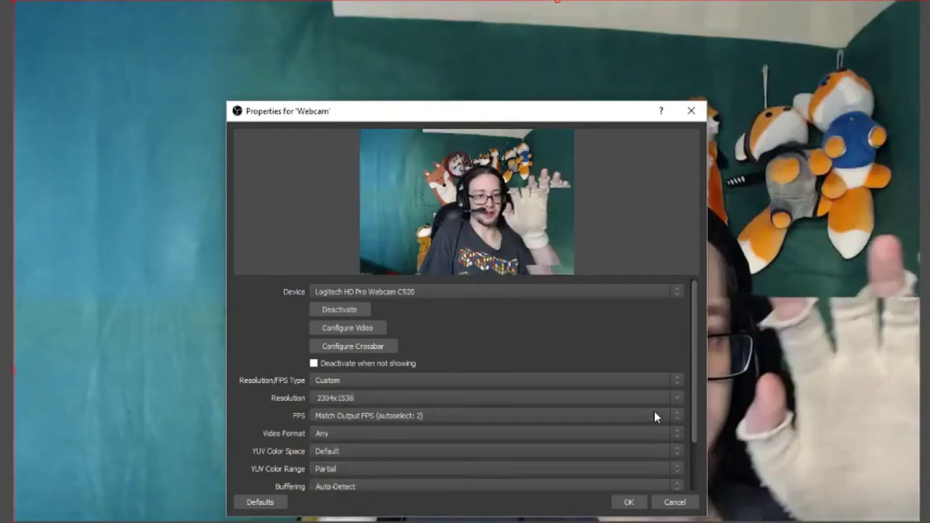
pyautogui.click(677, 397)
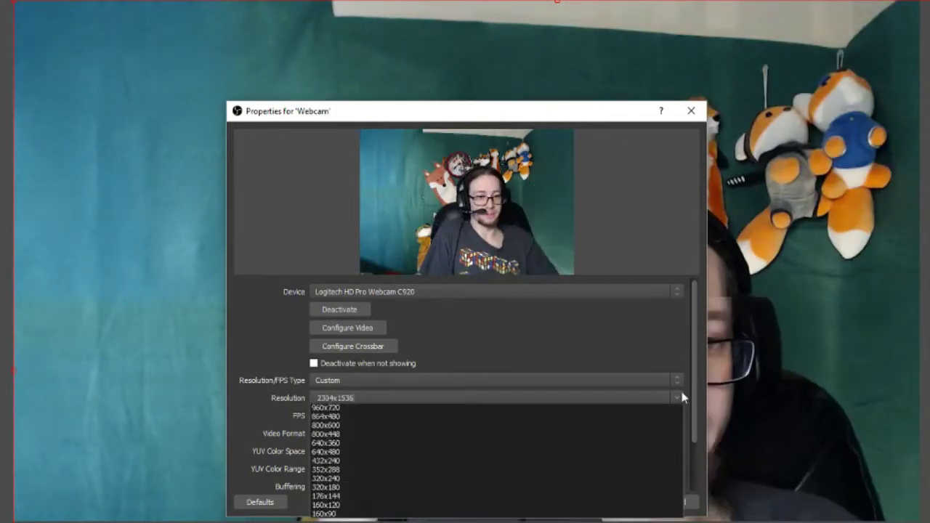
pyautogui.click(610, 432)
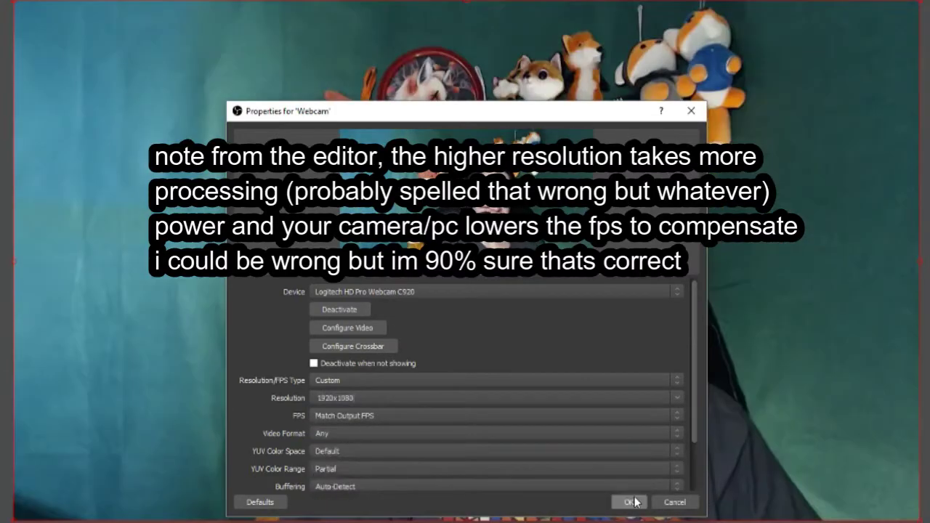
# Step: Keep the webcam settings and add a Game Capture source named Game
pyautogui.click(629, 502)
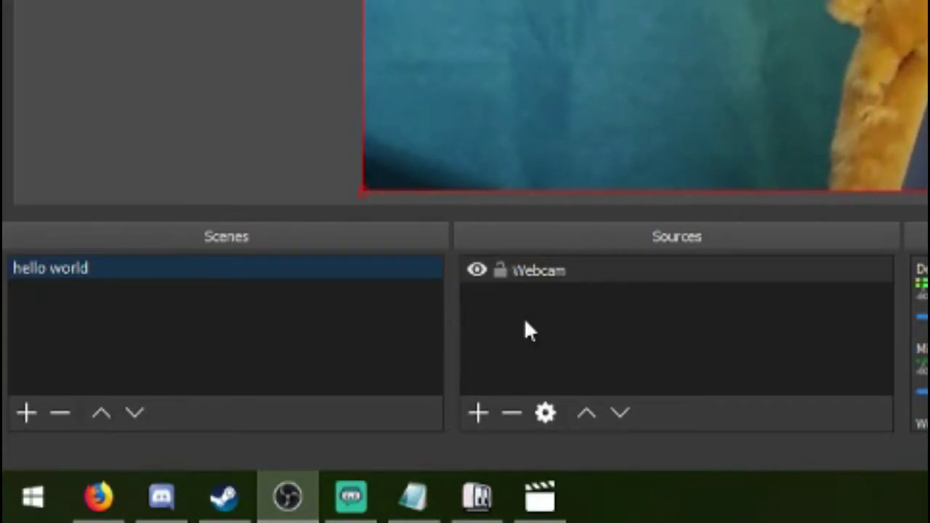
pyautogui.rightClick(483, 307)
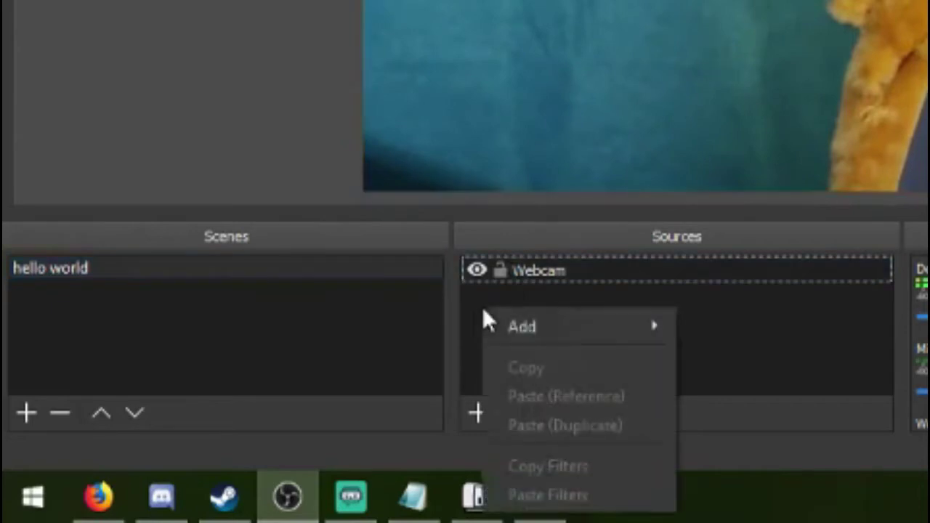
pyautogui.click(485, 283)
pyautogui.rightClick(492, 306)
pyautogui.moveTo(542, 326)
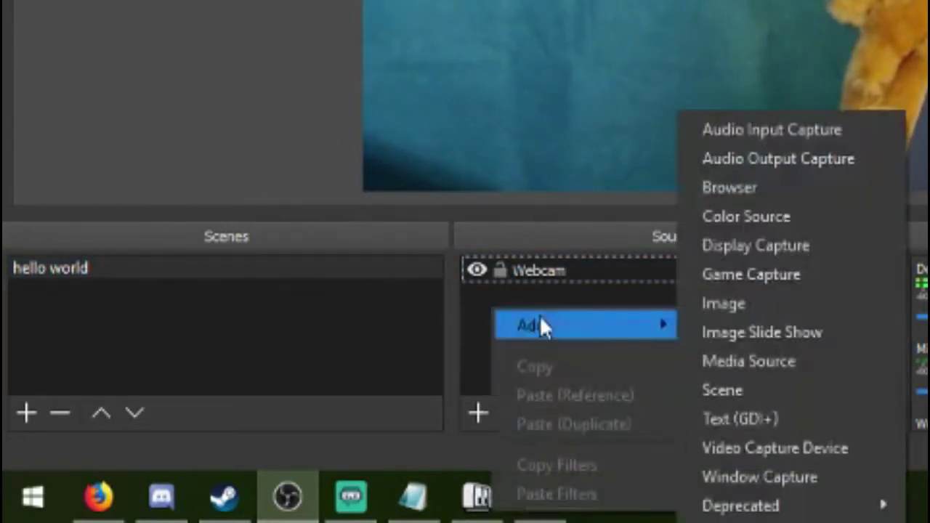
pyautogui.click(791, 273)
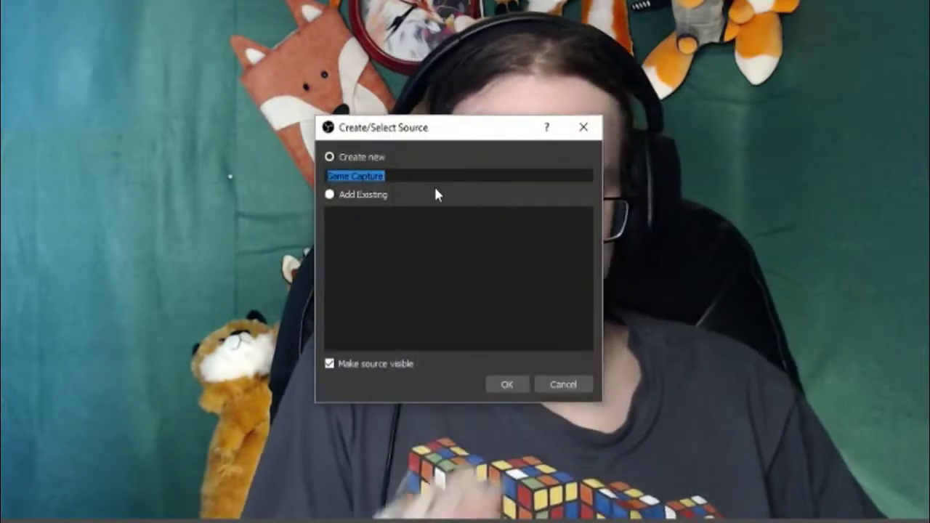
pyautogui.press('BackSpace')
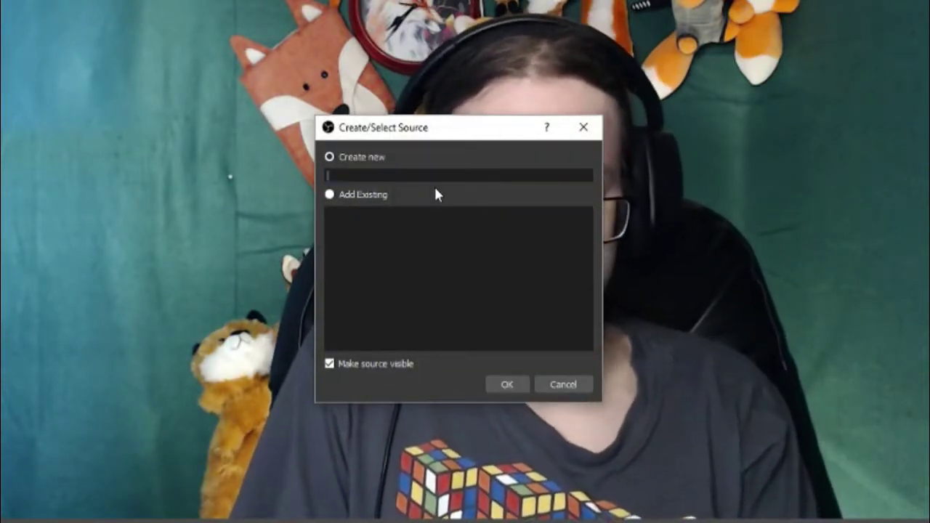
pyautogui.write('Game')
pyautogui.press('Return')
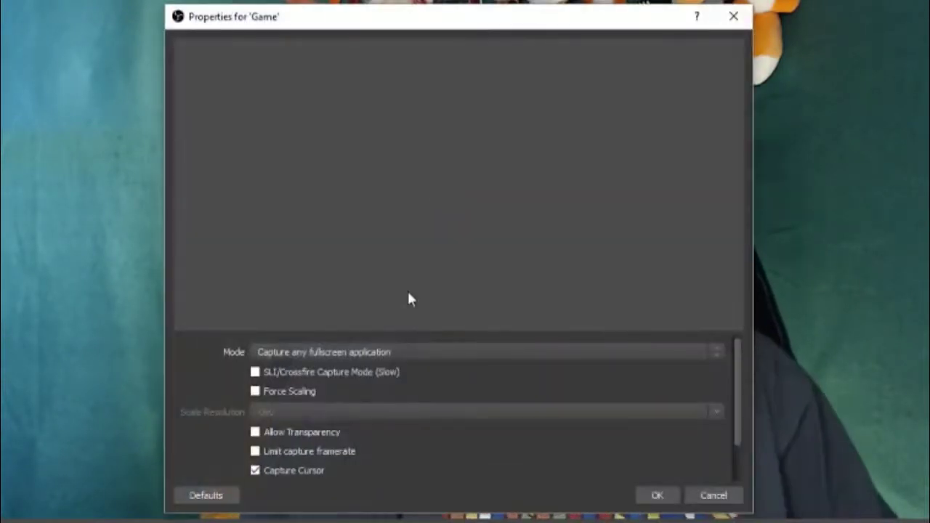
# Step: Set the Game capture mode to Capture specific window, targeting the BEEP window
pyautogui.click(346, 351)
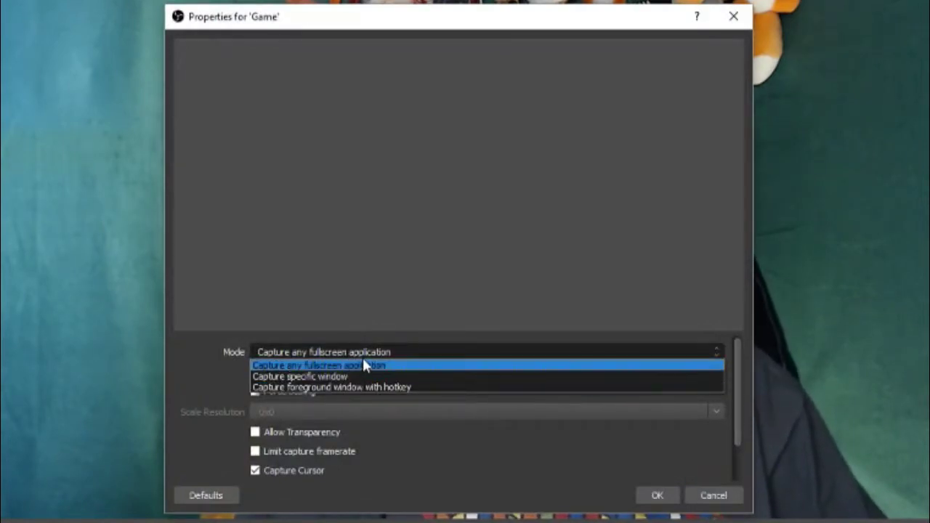
pyautogui.click(354, 376)
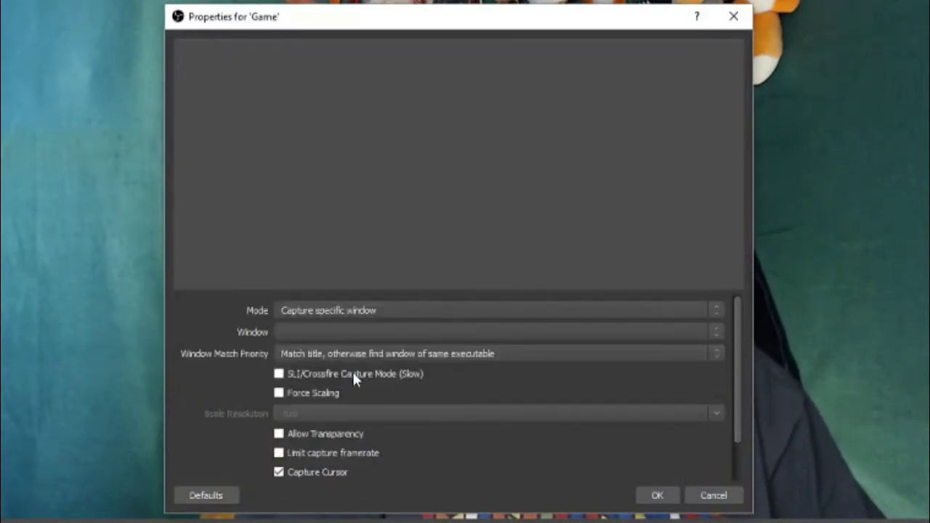
pyautogui.click(407, 310)
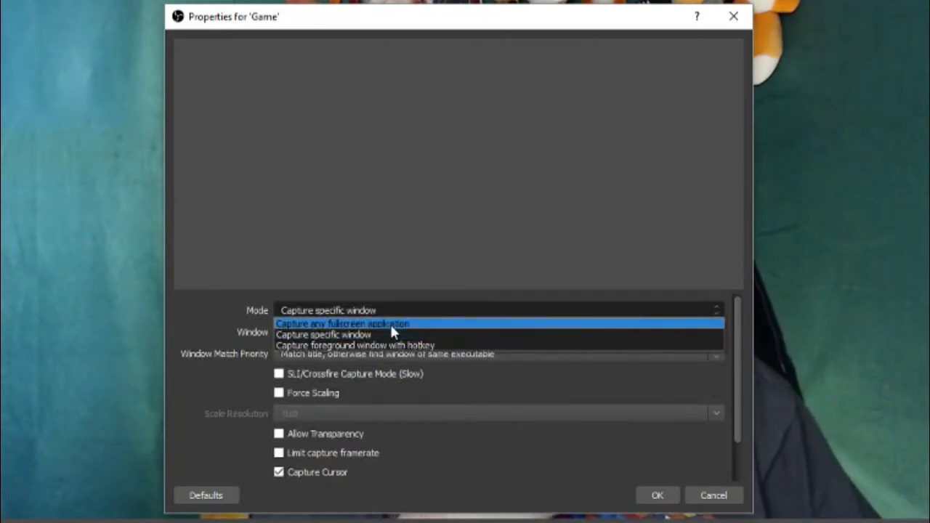
pyautogui.click(376, 334)
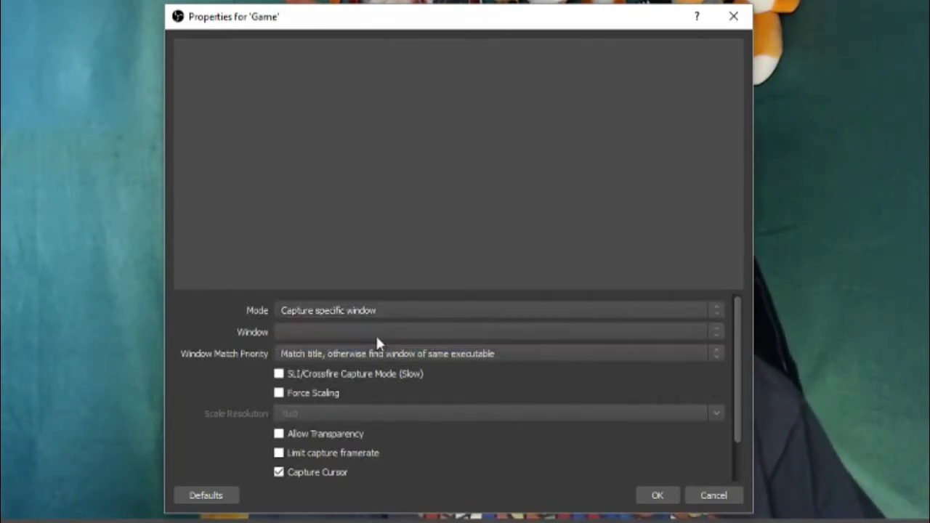
pyautogui.click(413, 337)
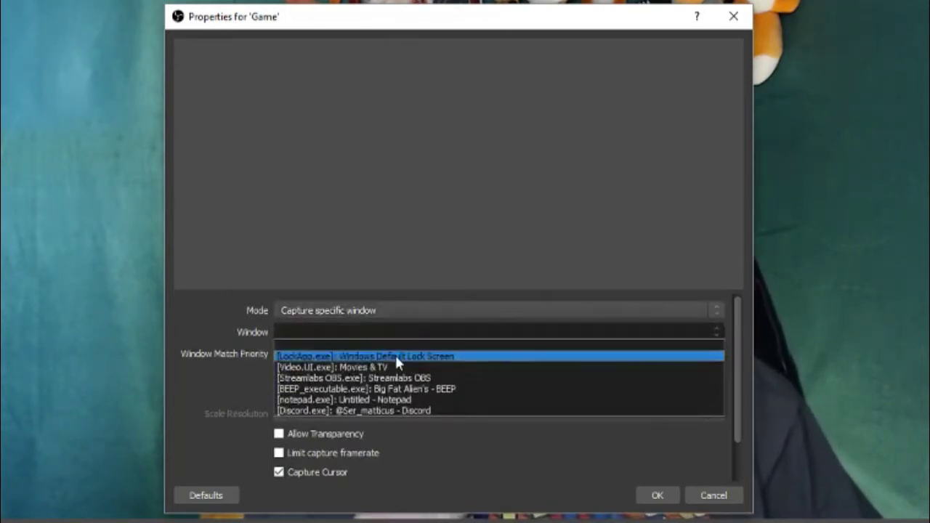
pyautogui.click(379, 391)
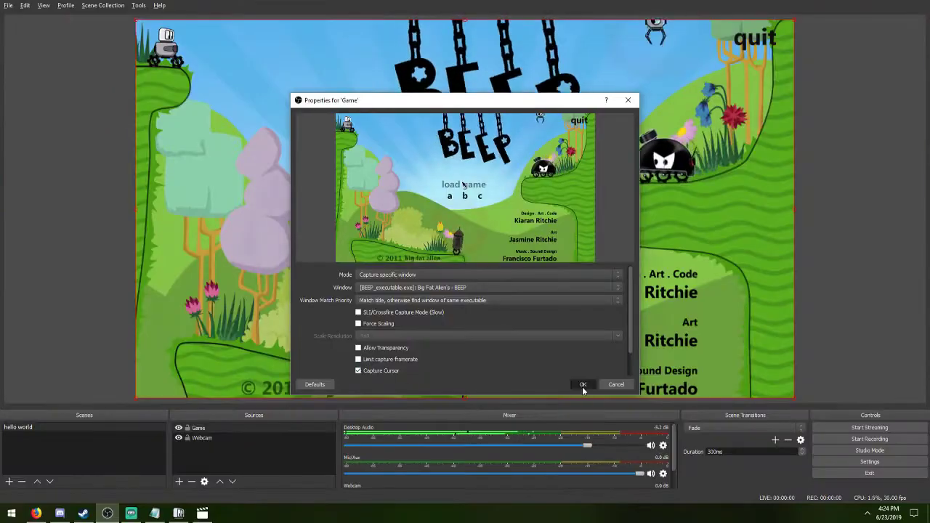
pyautogui.click(583, 387)
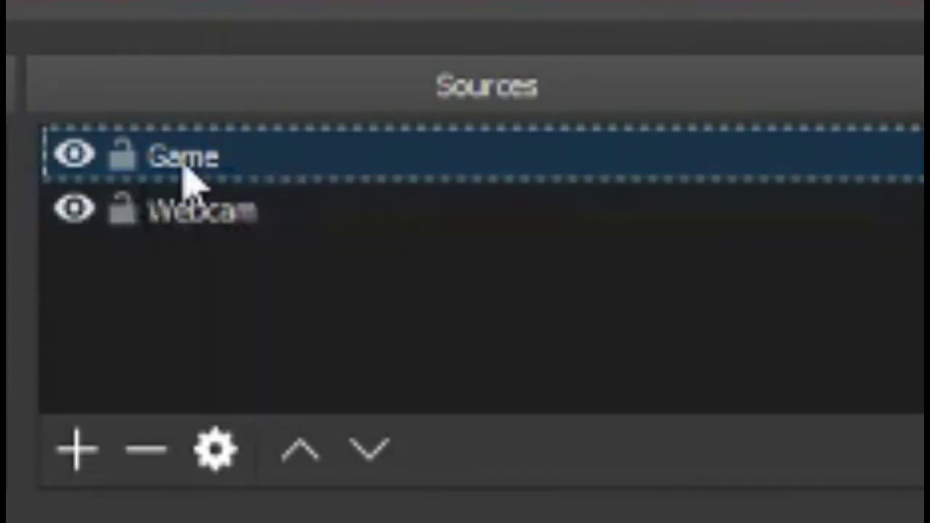
# Step: Lock Game, layer Webcam above it, and shrink the webcam into the bottom-right corner
pyautogui.click(135, 156)
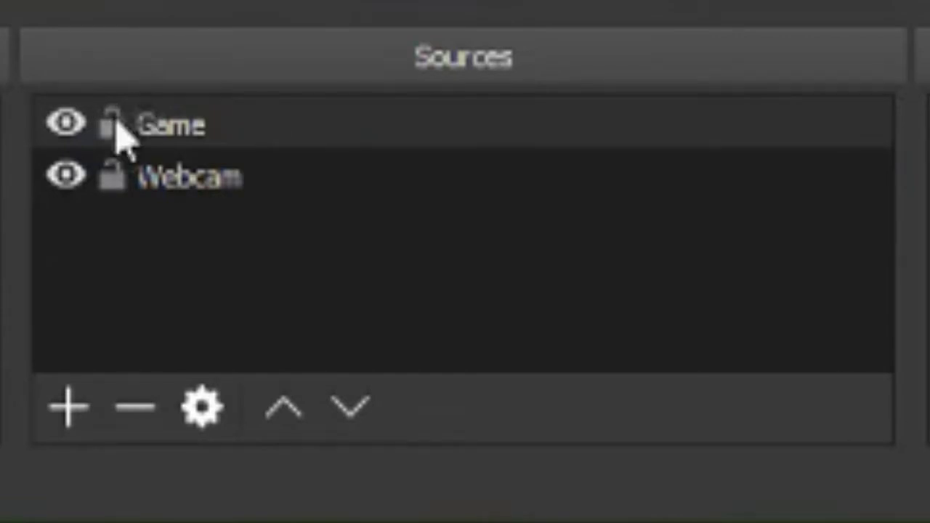
pyautogui.moveTo(186, 193); pyautogui.dragTo(149, 128)
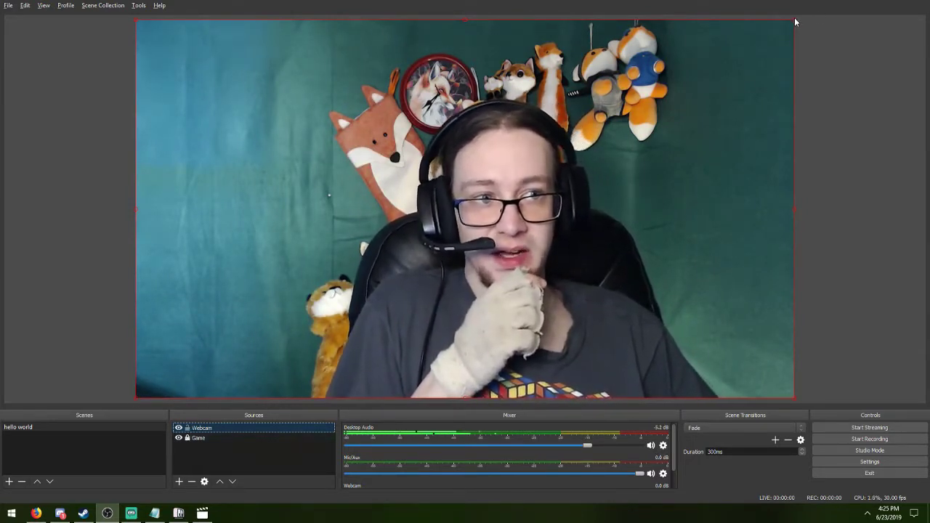
pyautogui.moveTo(795, 22); pyautogui.dragTo(351, 277)
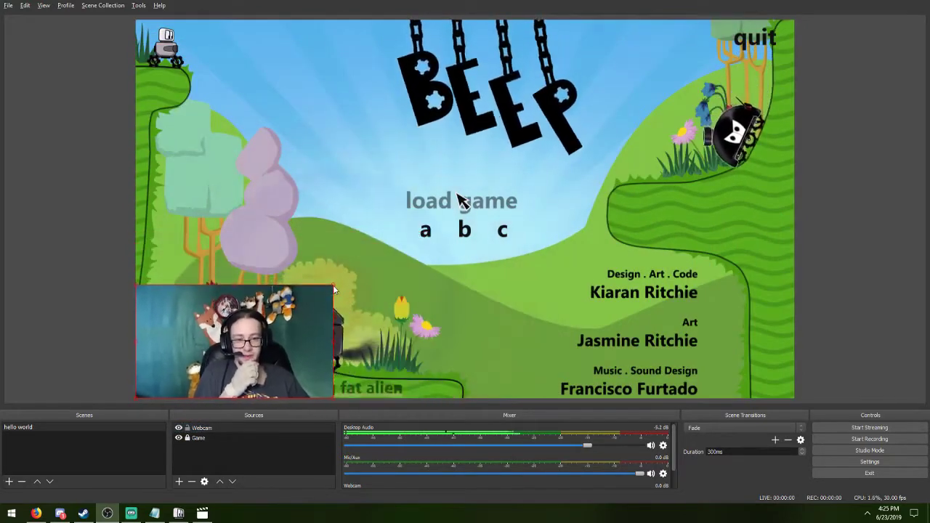
pyautogui.moveTo(247, 328); pyautogui.dragTo(708, 338)
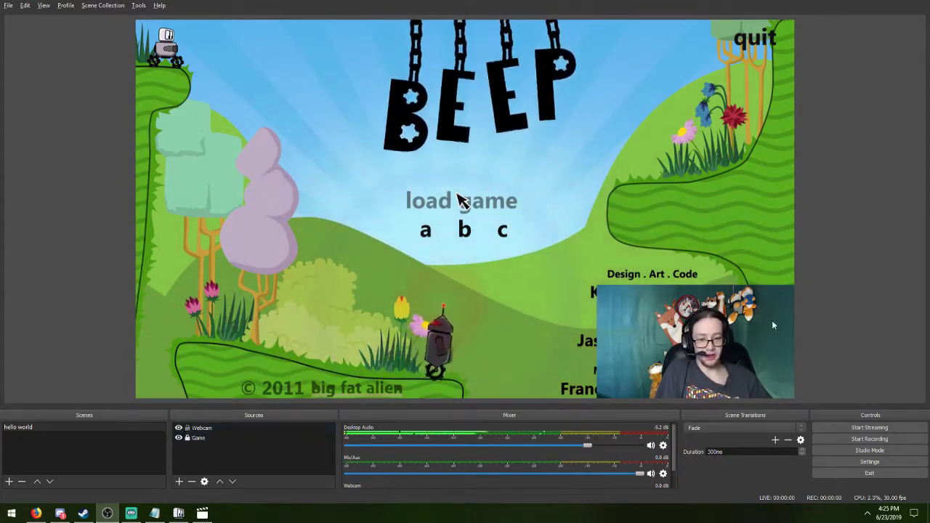
pyautogui.moveTo(769, 322); pyautogui.dragTo(307, 202)
pyautogui.moveTo(276, 229); pyautogui.dragTo(730, 347)
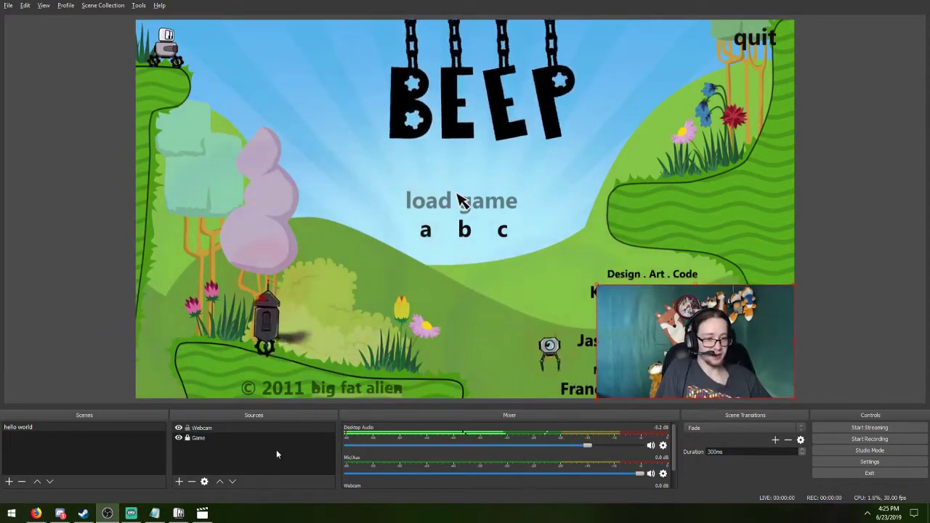
pyautogui.click(188, 429)
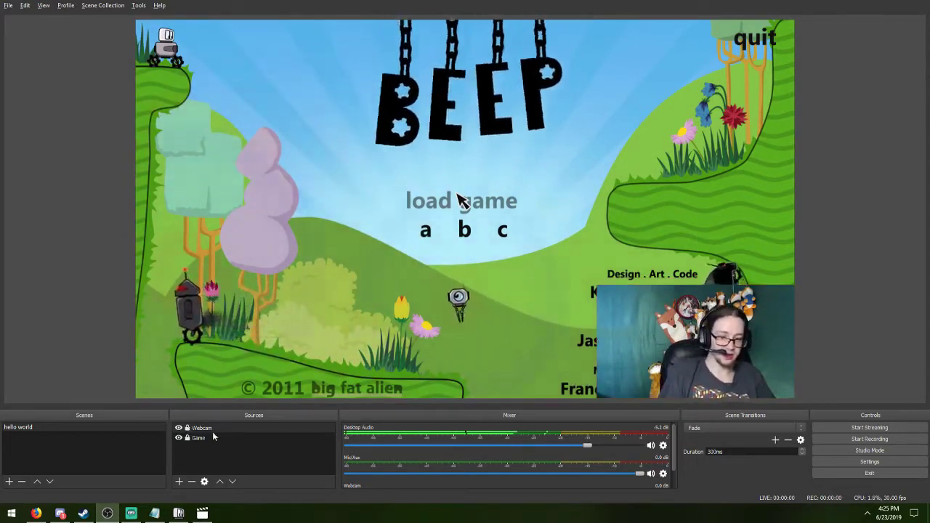
pyautogui.rightClick(180, 453)
pyautogui.moveTo(218, 384)
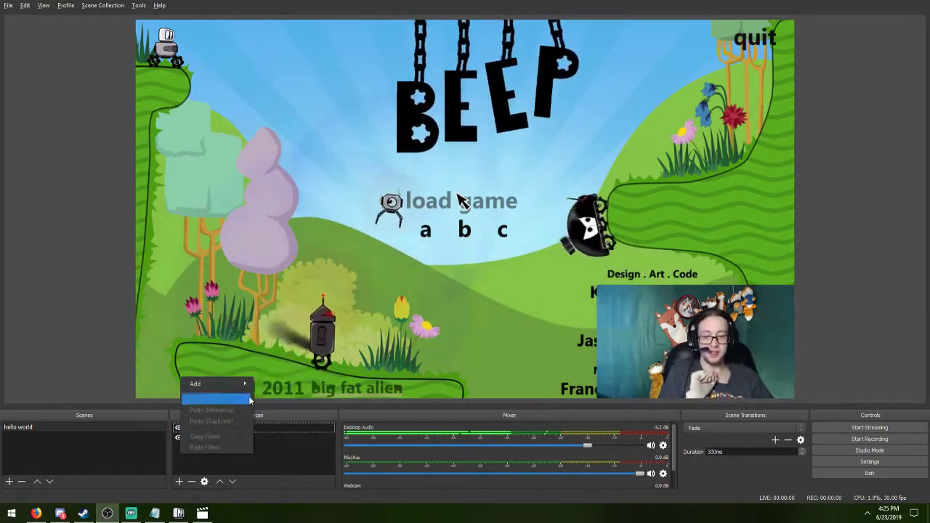
pyautogui.click(295, 420)
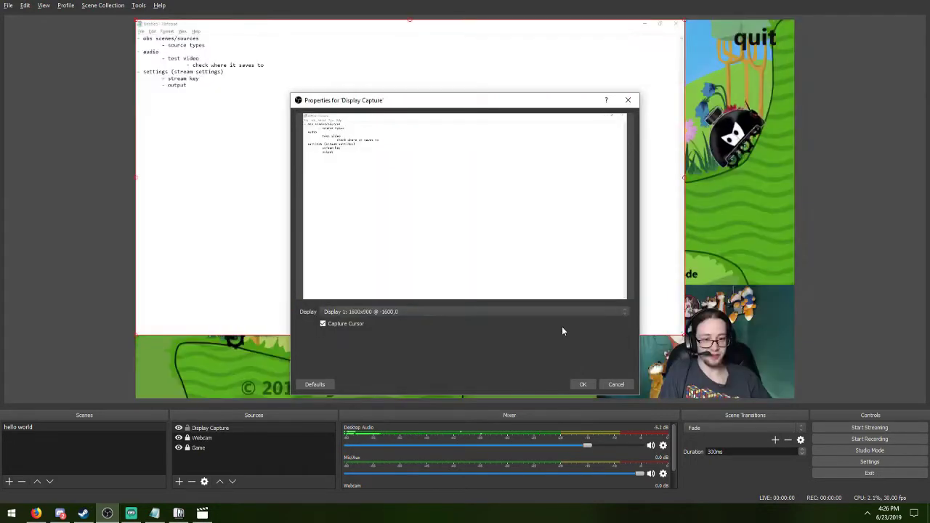
pyautogui.click(585, 385)
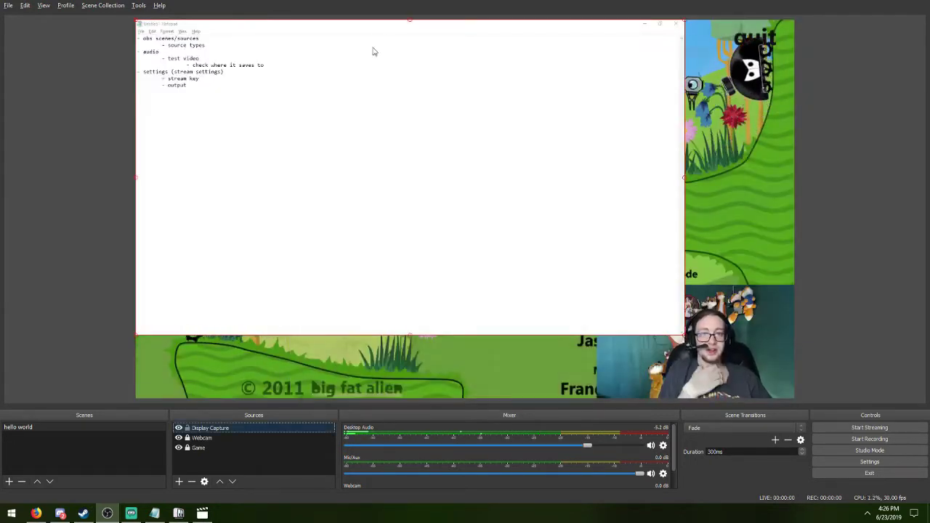
pyautogui.moveTo(393, 29); pyautogui.dragTo(435, 69)
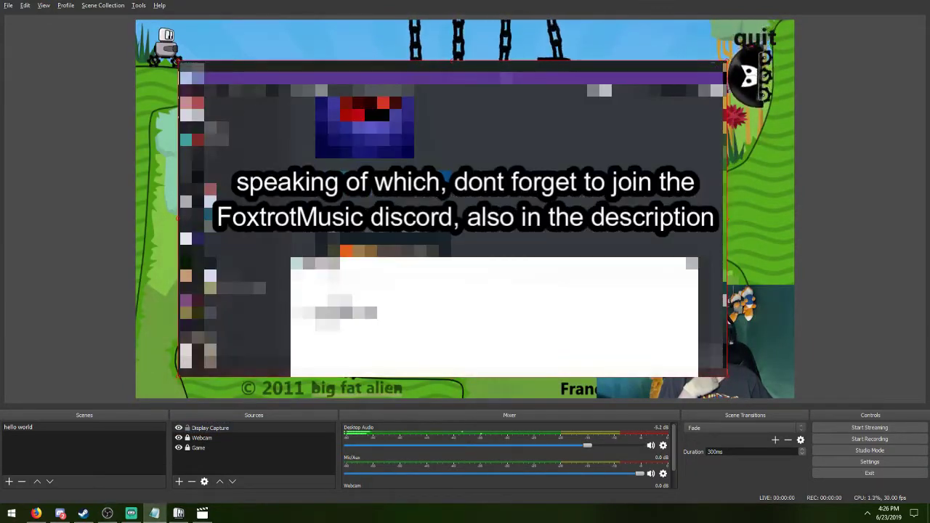
pyautogui.click(616, 142)
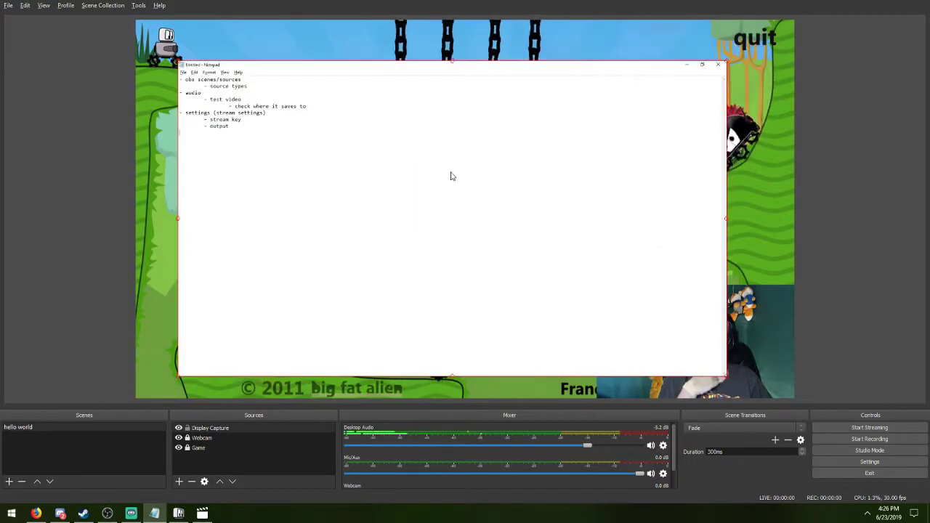
pyautogui.rightClick(218, 428)
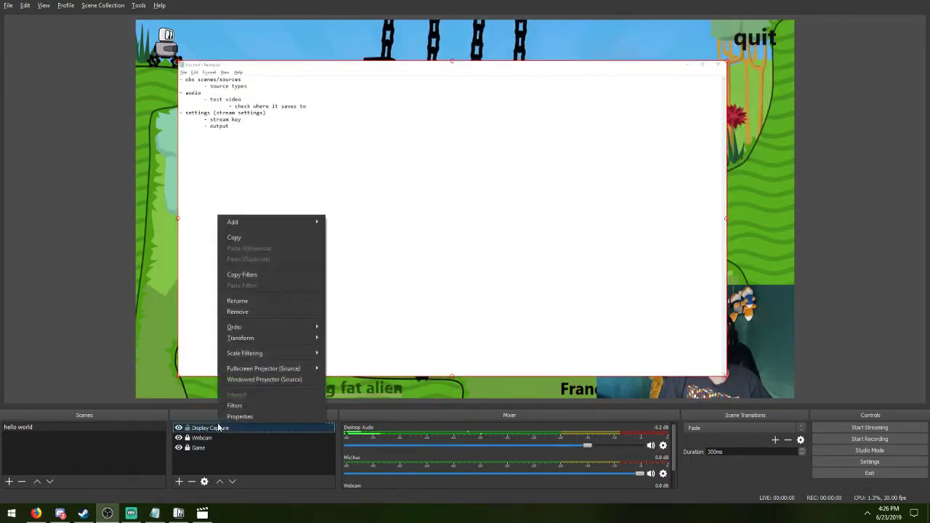
pyautogui.click(239, 312)
pyautogui.click(496, 264)
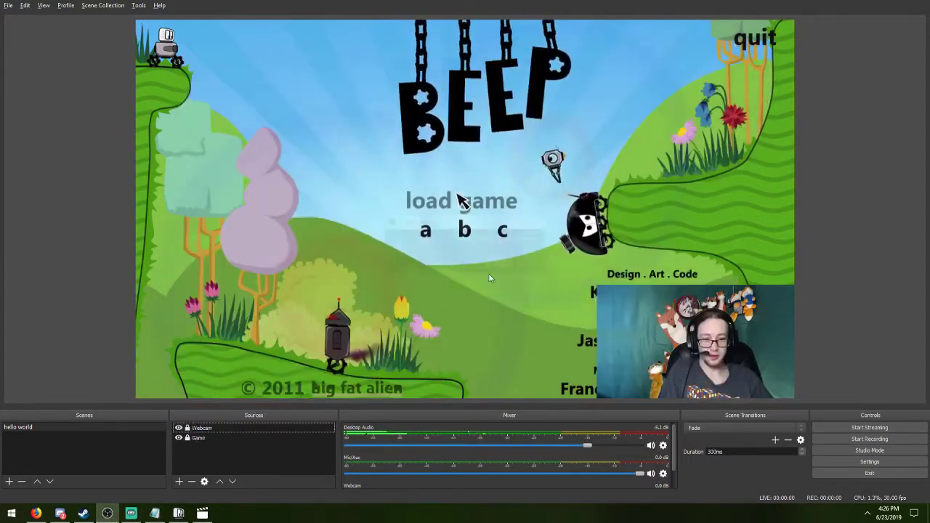
pyautogui.rightClick(198, 430)
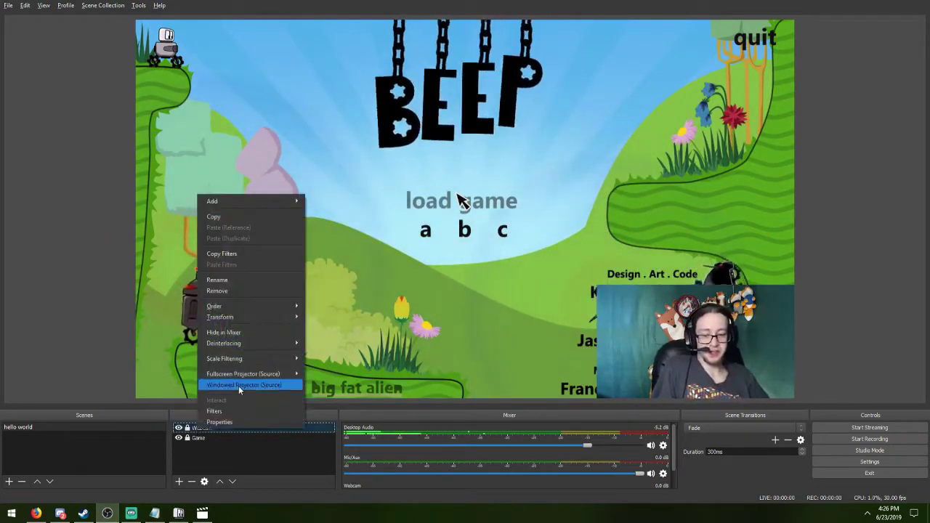
pyautogui.moveTo(280, 304)
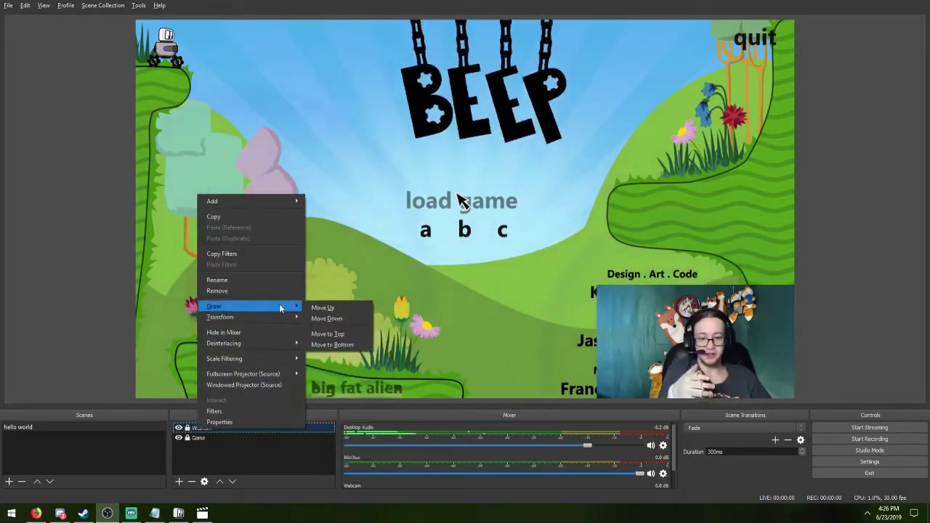
pyautogui.click(474, 233)
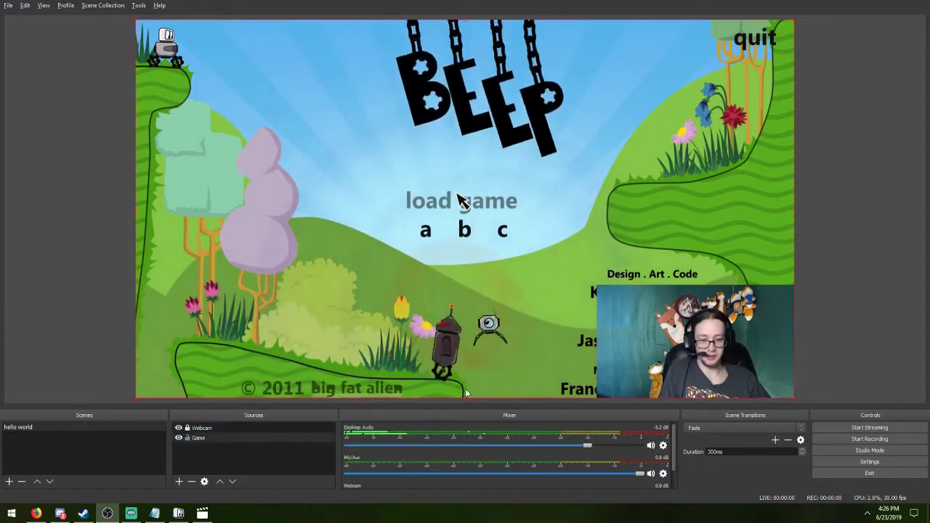
pyautogui.moveTo(463, 397)
pyautogui.mouseDown()
pyautogui.moveTo(467, 353)
pyautogui.moveTo(464, 385)
pyautogui.mouseUp()
pyautogui.rightClick(458, 331)
pyautogui.moveTo(488, 248)
pyautogui.press('Escape')
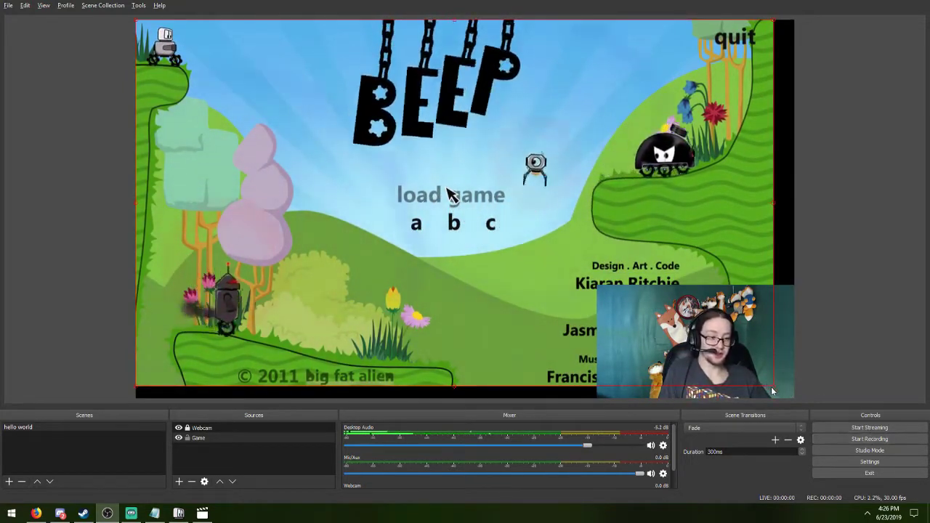
pyautogui.moveTo(773, 386); pyautogui.dragTo(792, 395)
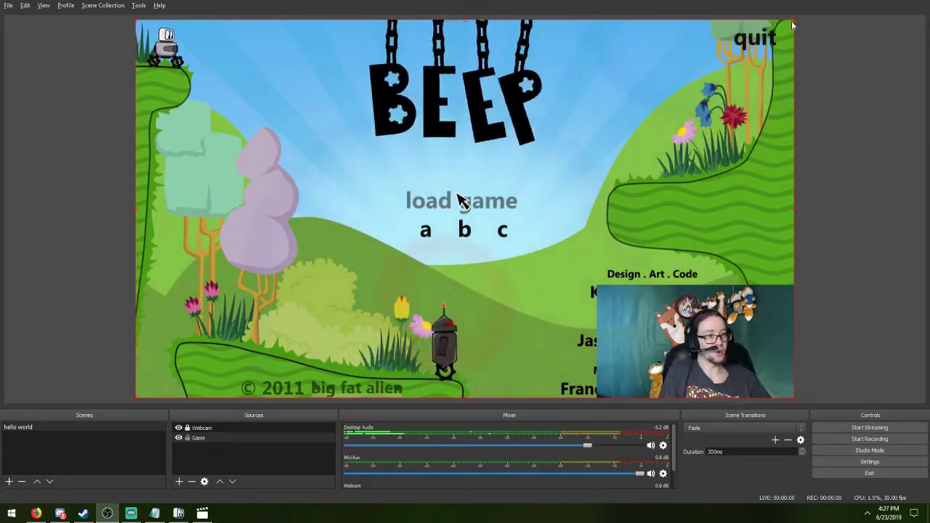
pyautogui.moveTo(797, 24)
pyautogui.mouseDown()
pyautogui.moveTo(530, 172)
pyautogui.moveTo(794, 34)
pyautogui.mouseUp()
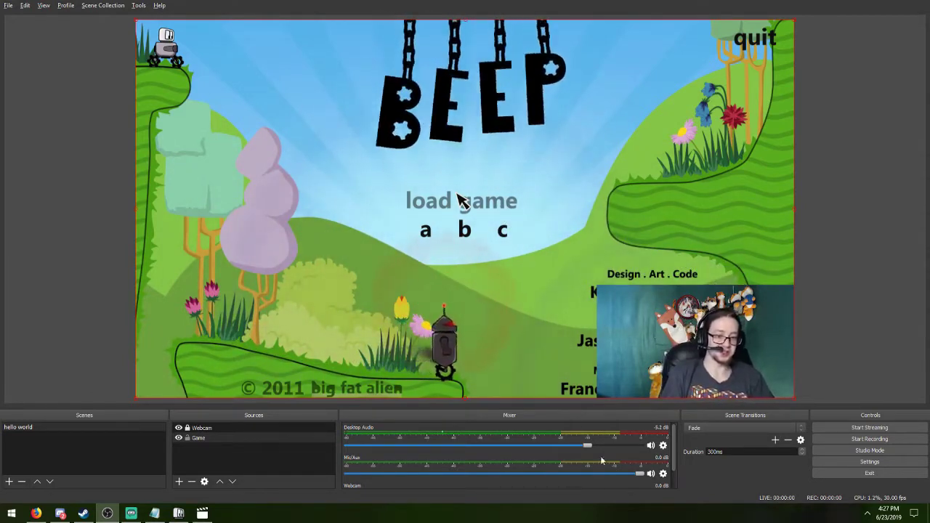
# Step: Drag the Game capture's bottom edge upward to flatten it into a thin top strip
pyautogui.rightClick(209, 437)
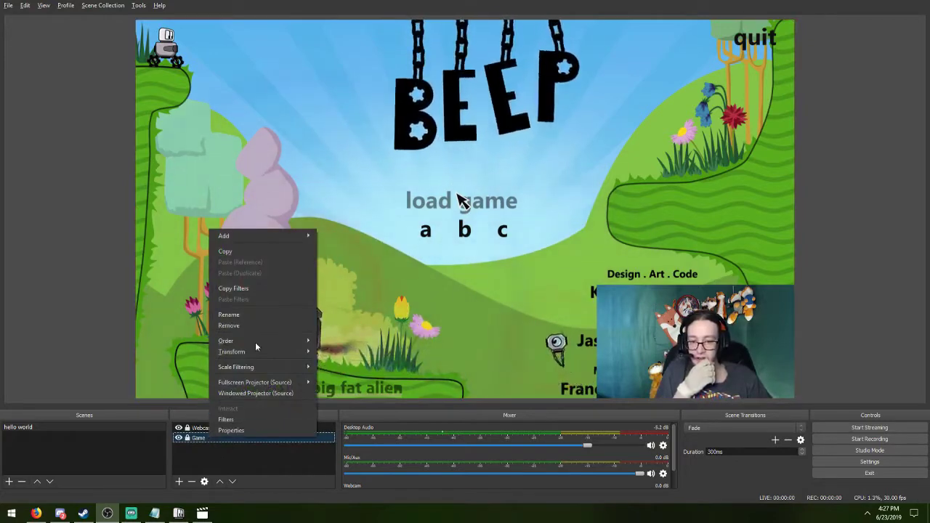
pyautogui.click(331, 305)
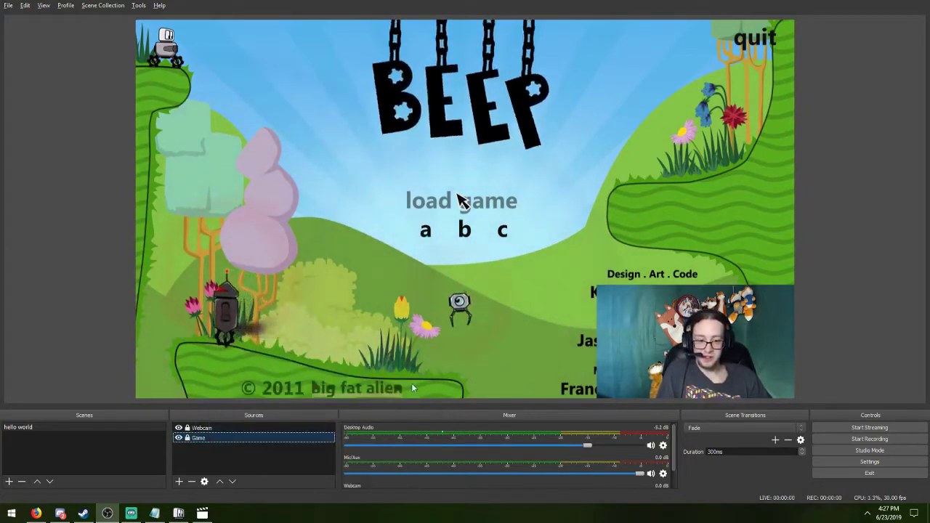
pyautogui.rightClick(200, 437)
pyautogui.moveTo(240, 354)
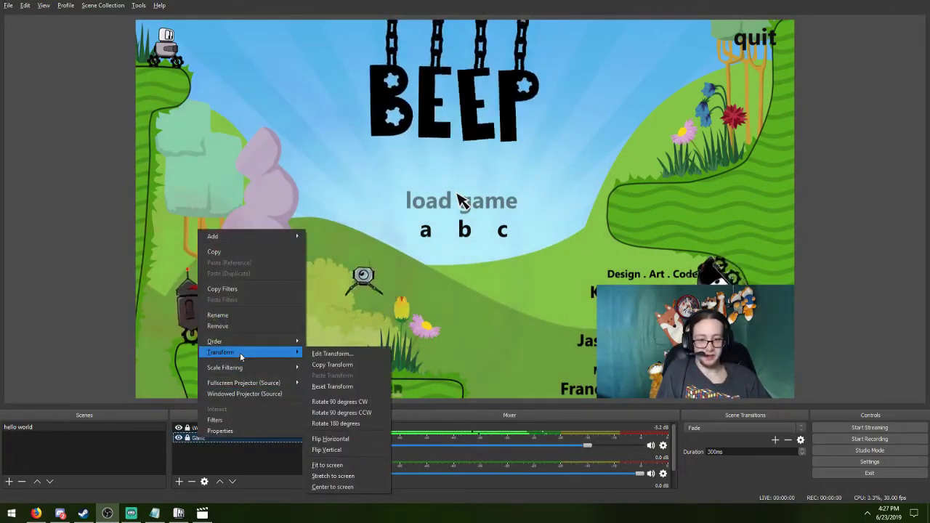
pyautogui.click(190, 440)
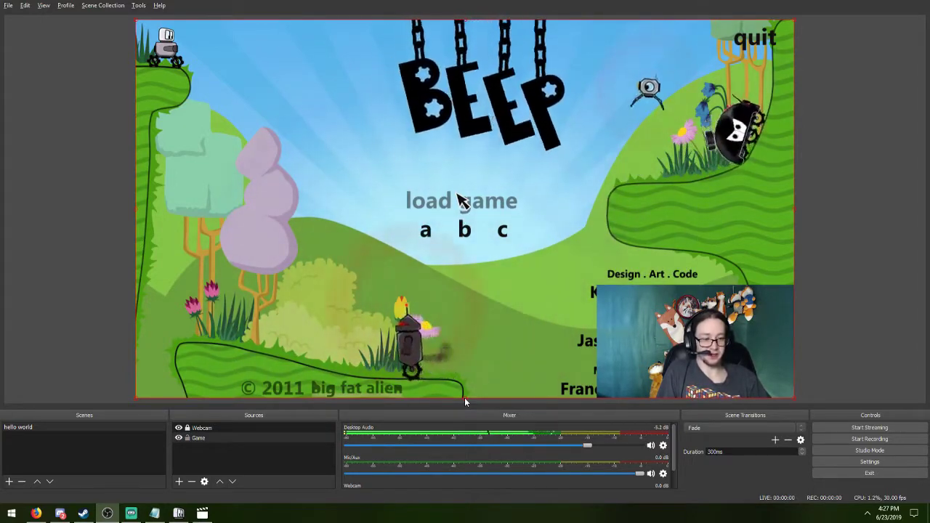
pyautogui.moveTo(464, 398); pyautogui.dragTo(454, 319)
pyautogui.moveTo(794, 167)
pyautogui.mouseDown()
pyautogui.moveTo(843, 164)
pyautogui.moveTo(790, 168)
pyautogui.mouseUp()
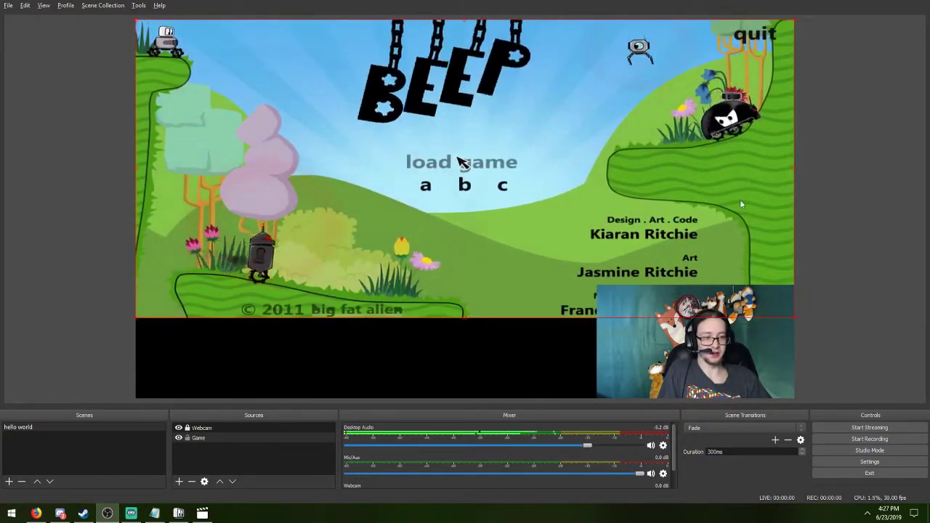
pyautogui.moveTo(137, 317); pyautogui.dragTo(151, 115)
# Step: Center the squashed Game capture on the canvas with Transform > Center to screen
pyautogui.rightClick(322, 43)
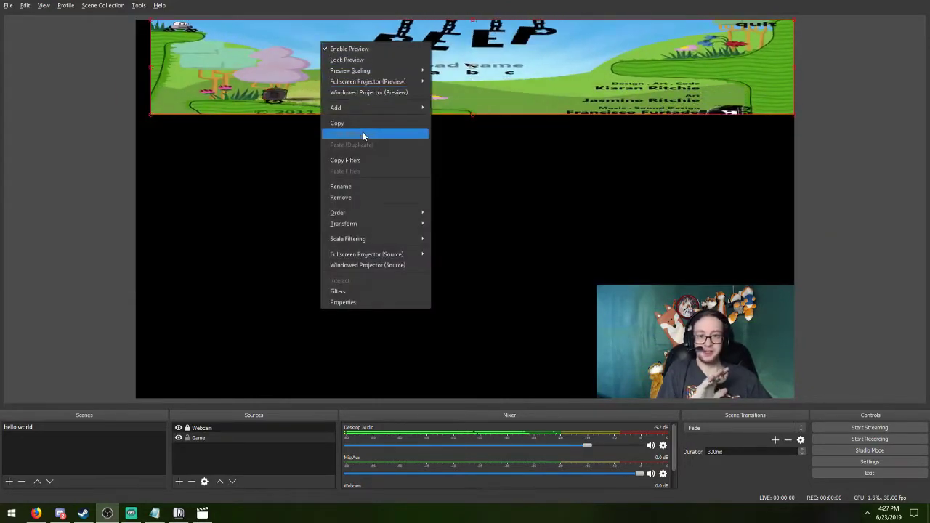
pyautogui.moveTo(363, 223)
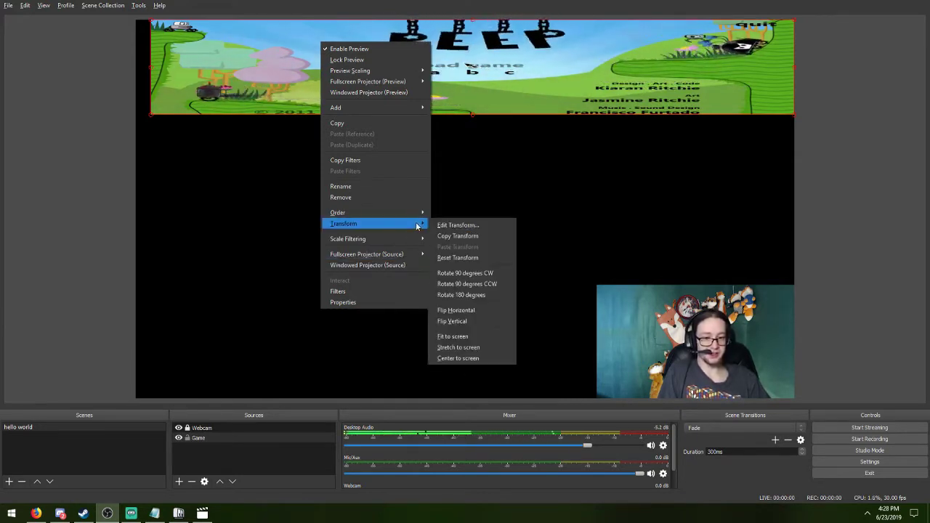
pyautogui.moveTo(429, 229)
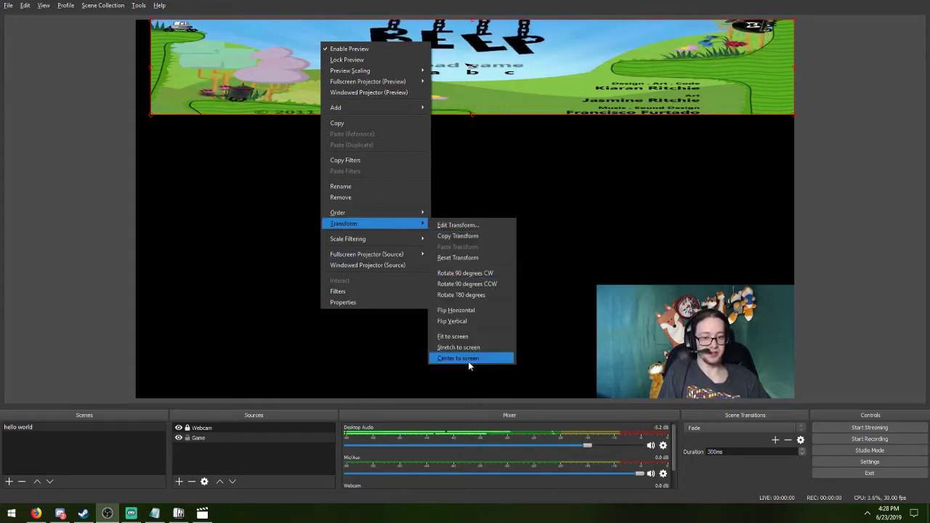
pyautogui.click(468, 361)
# Step: Stretch the Game capture to fill the canvas with Transform > Stretch to screen
pyautogui.rightClick(452, 227)
pyautogui.moveTo(507, 407)
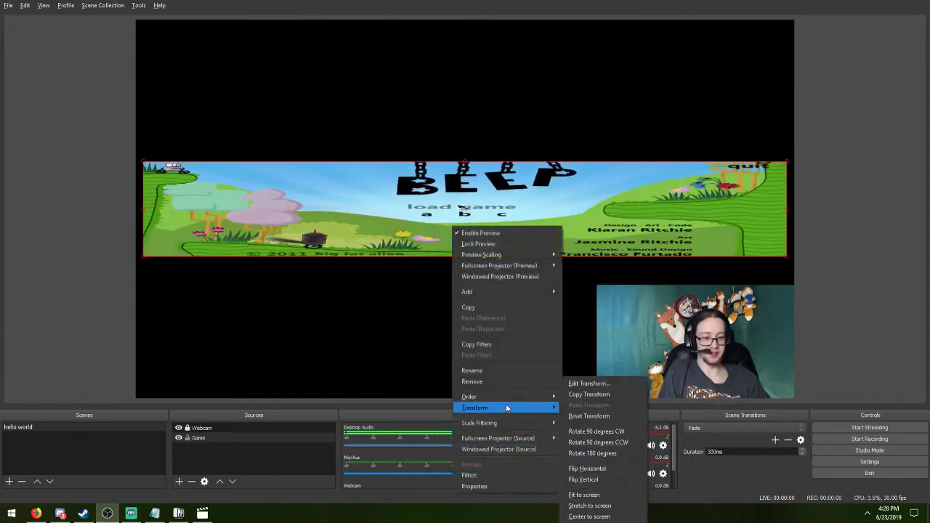
pyautogui.click(609, 497)
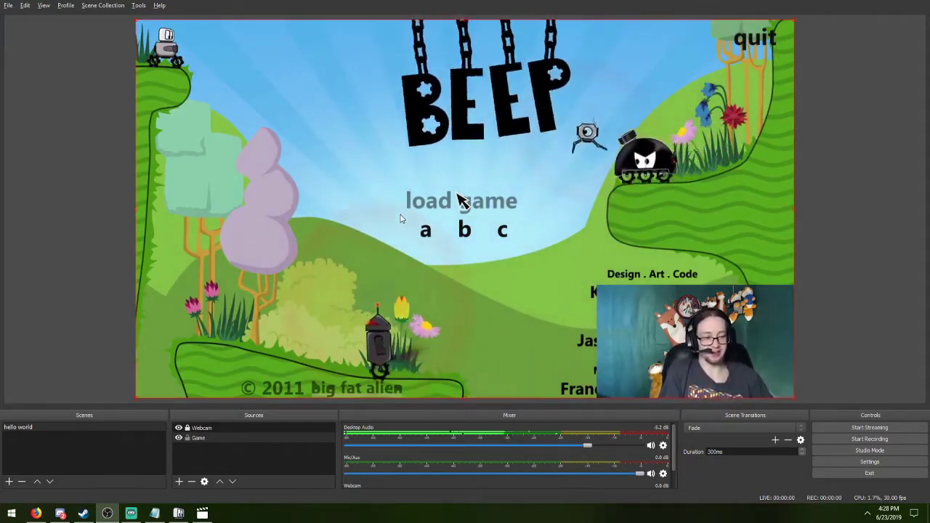
pyautogui.rightClick(337, 237)
pyautogui.moveTo(377, 421)
pyautogui.click(490, 507)
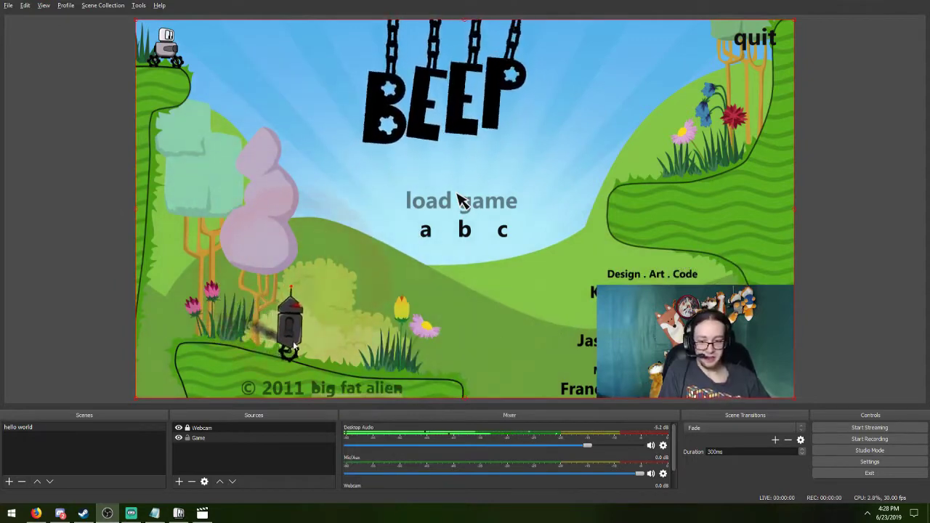
# Step: Lock the Game source and open the Webcam source's Filters window
pyautogui.click(187, 438)
pyautogui.rightClick(205, 427)
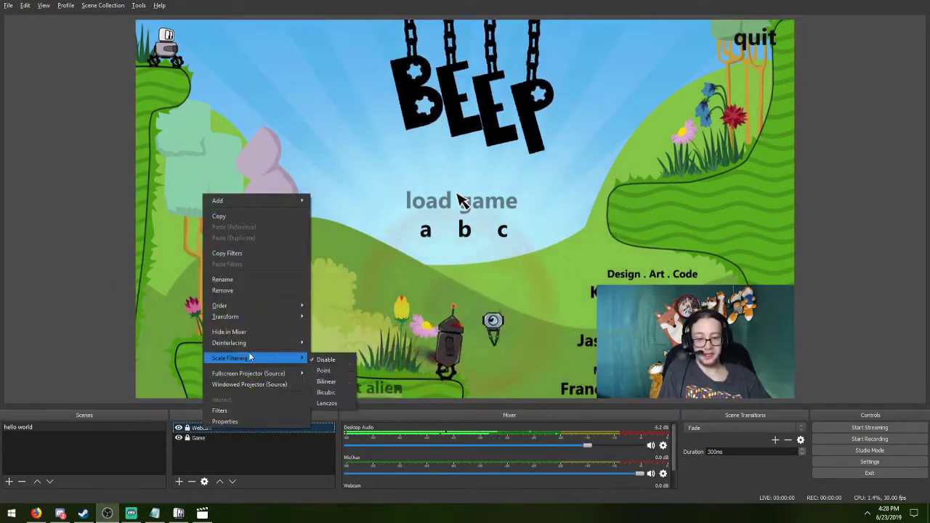
pyautogui.click(231, 411)
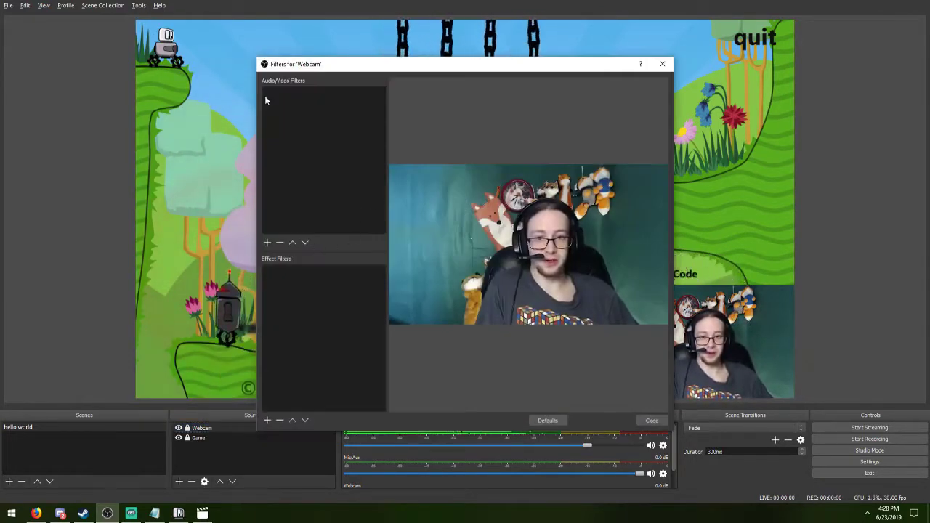
pyautogui.moveTo(295, 67); pyautogui.dragTo(295, 42)
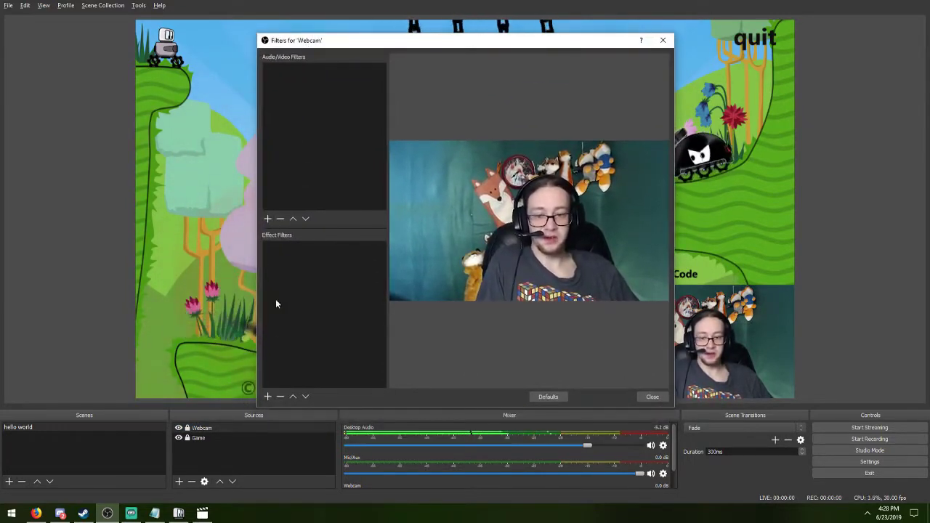
# Step: Choose Chroma Key from the Effect Filters + list for the Webcam
pyautogui.click(268, 218)
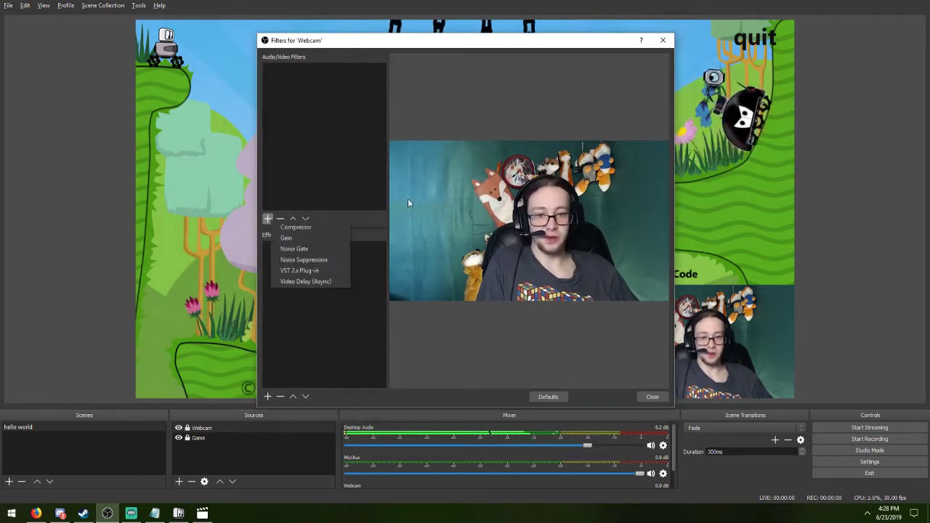
pyautogui.click(328, 204)
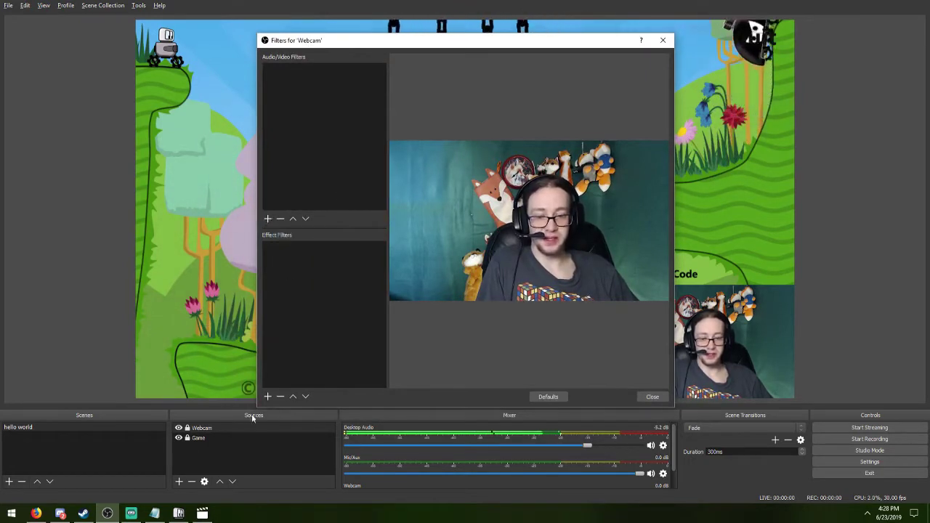
pyautogui.click(267, 397)
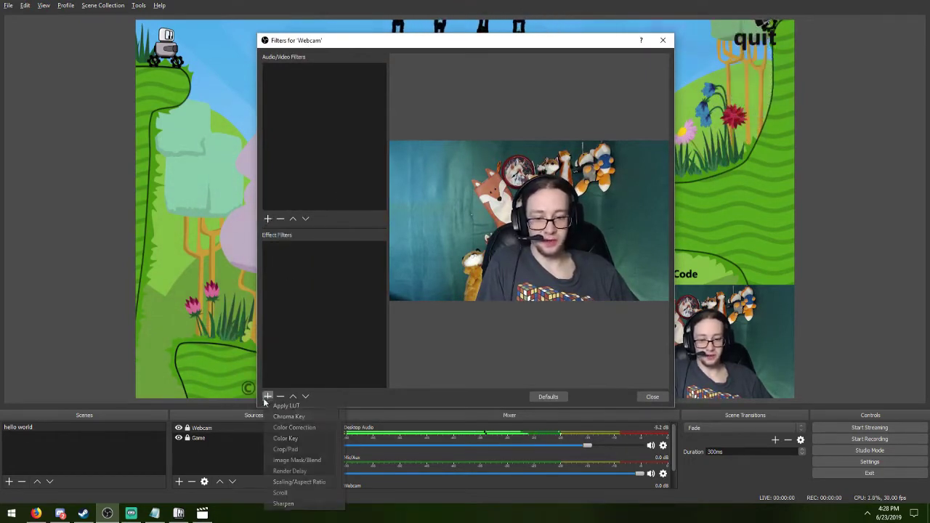
pyautogui.click(307, 419)
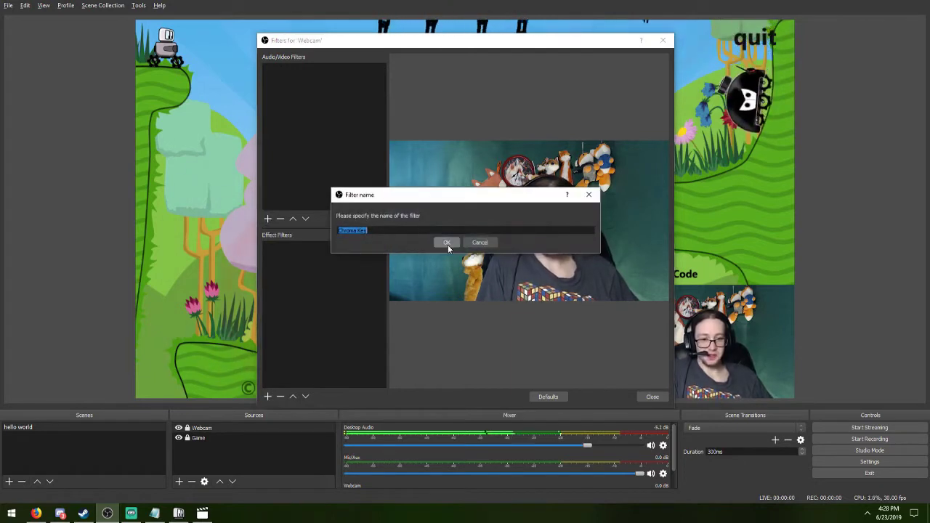
# Step: Accept the default Chroma Key filter name and set Key Color Type to Custom
pyautogui.click(447, 243)
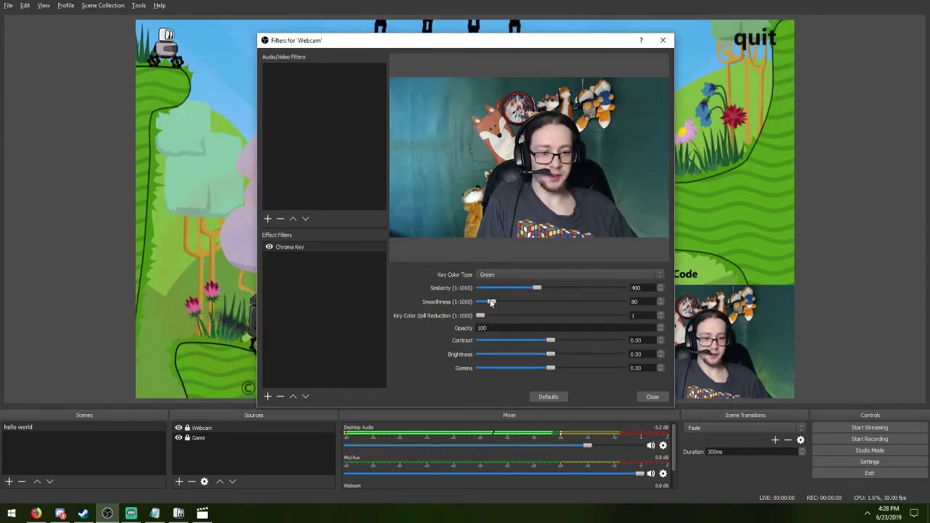
pyautogui.click(649, 276)
pyautogui.click(602, 279)
pyautogui.click(597, 277)
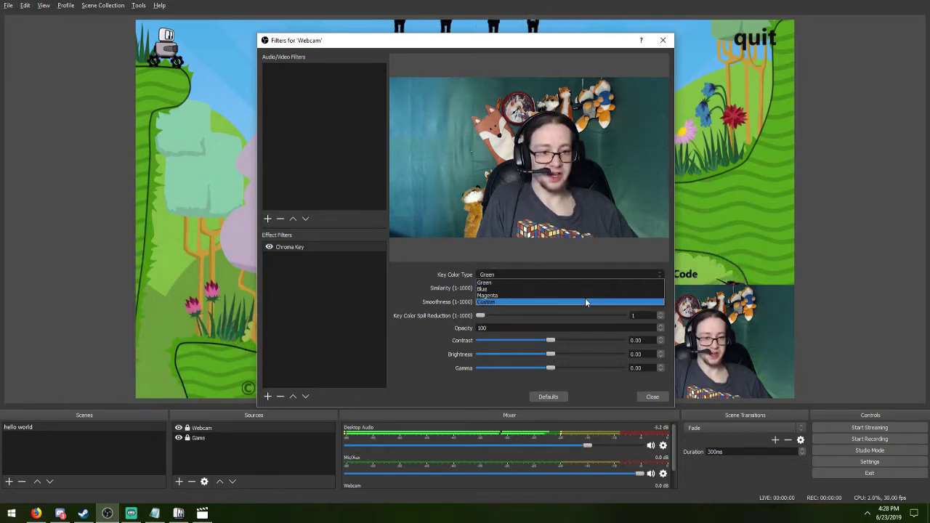
pyautogui.click(586, 302)
# Step: Try sampling a screen colour in the Key Color chooser, then close it unchanged
pyautogui.click(597, 285)
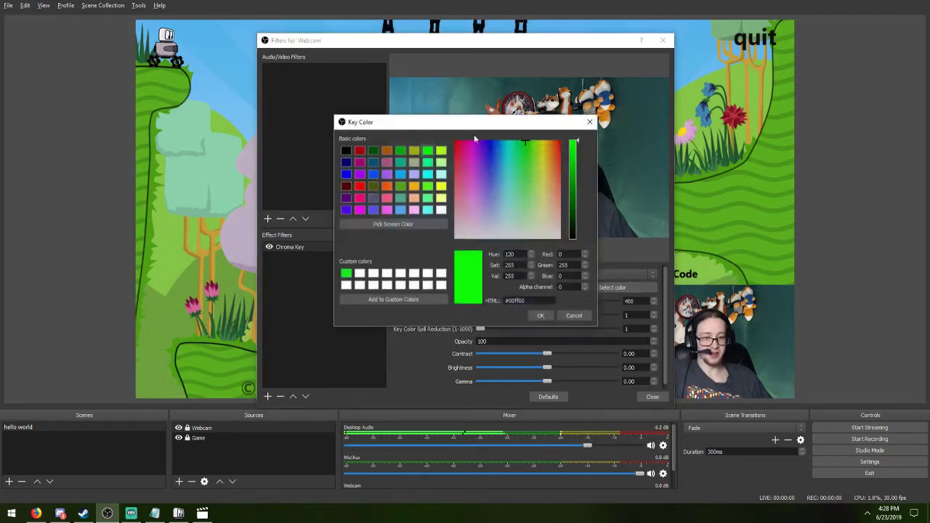
pyautogui.moveTo(473, 131); pyautogui.dragTo(229, 107)
pyautogui.click(166, 208)
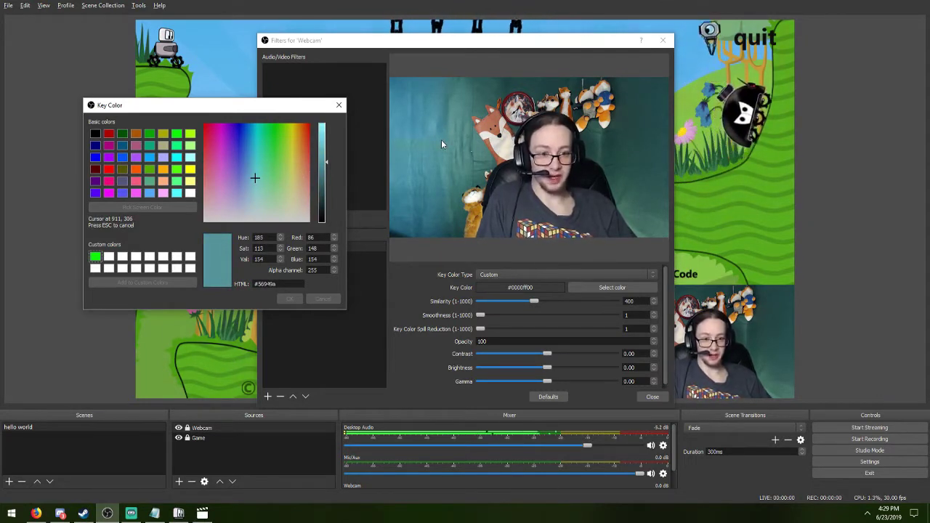
pyautogui.click(513, 301)
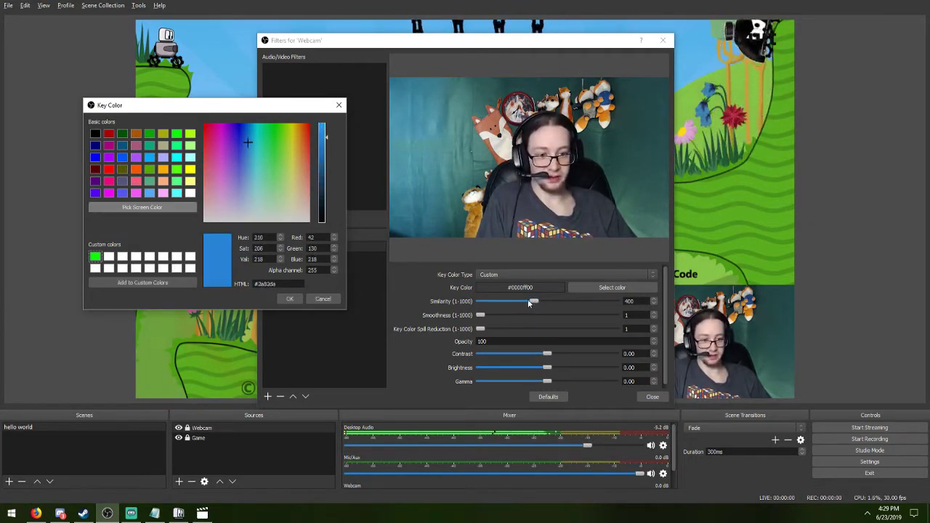
pyautogui.click(315, 298)
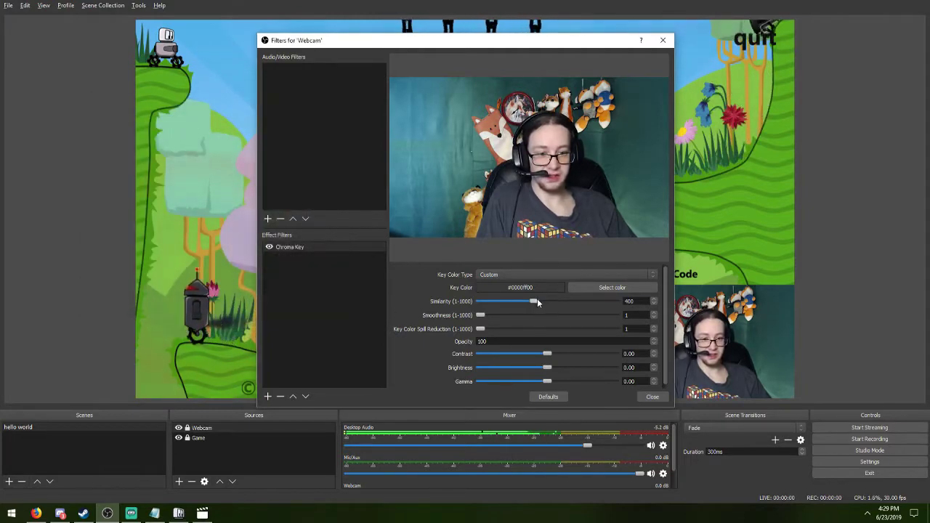
# Step: Pick the teal wall colour #ff254745 from the webcam as the key colour
pyautogui.click(624, 290)
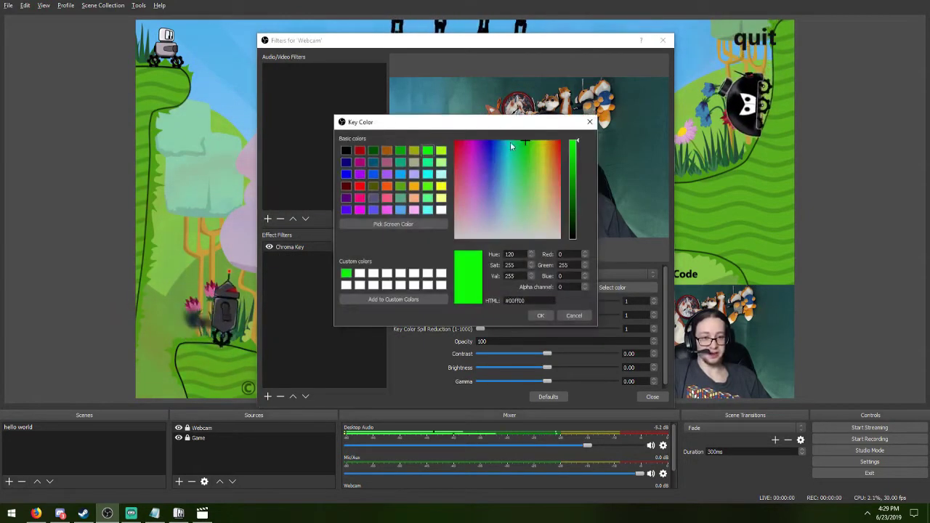
pyautogui.moveTo(512, 122); pyautogui.dragTo(262, 113)
pyautogui.click(165, 211)
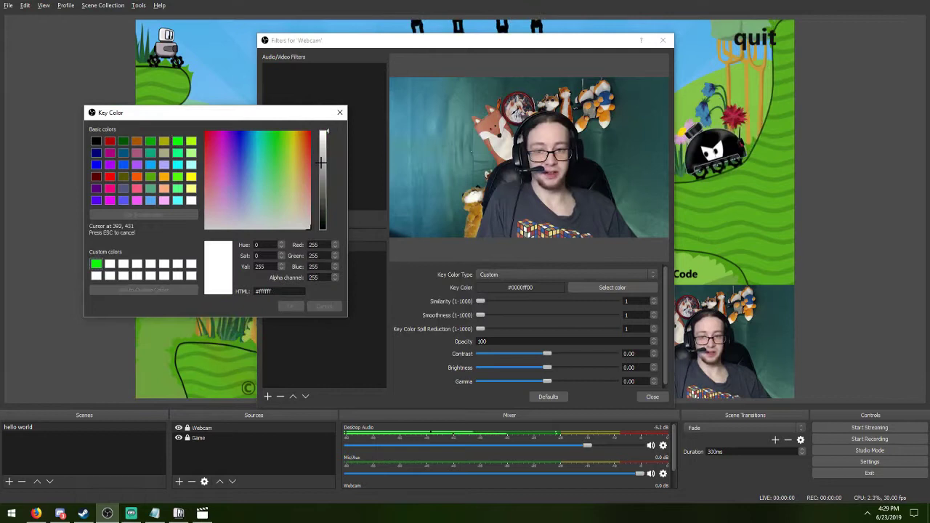
pyautogui.click(593, 141)
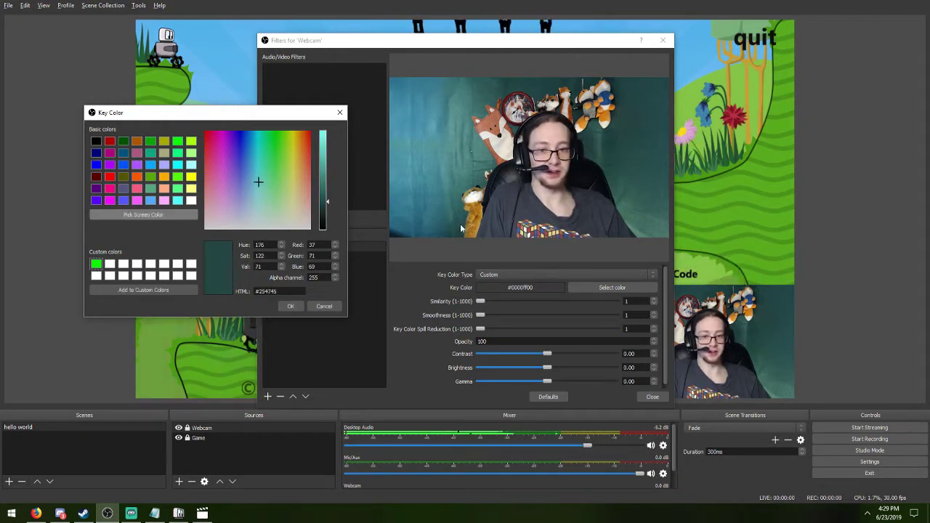
pyautogui.click(301, 307)
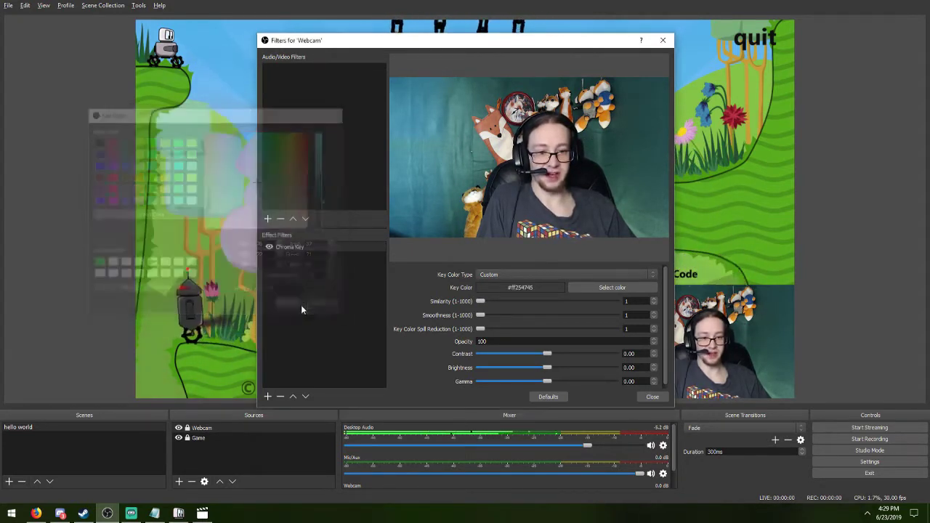
# Step: Raise the Chroma Key Similarity to 35 and move the filters window aside
pyautogui.click(653, 298)
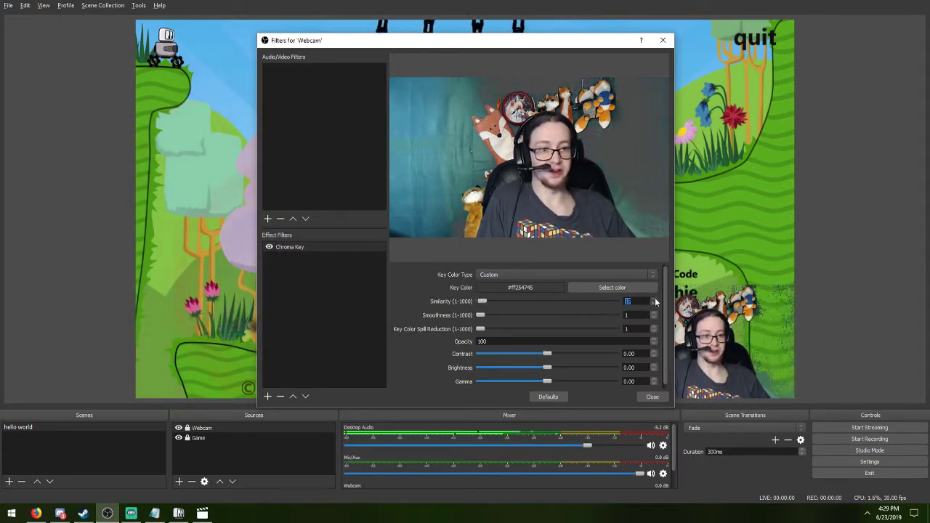
pyautogui.click(655, 298)
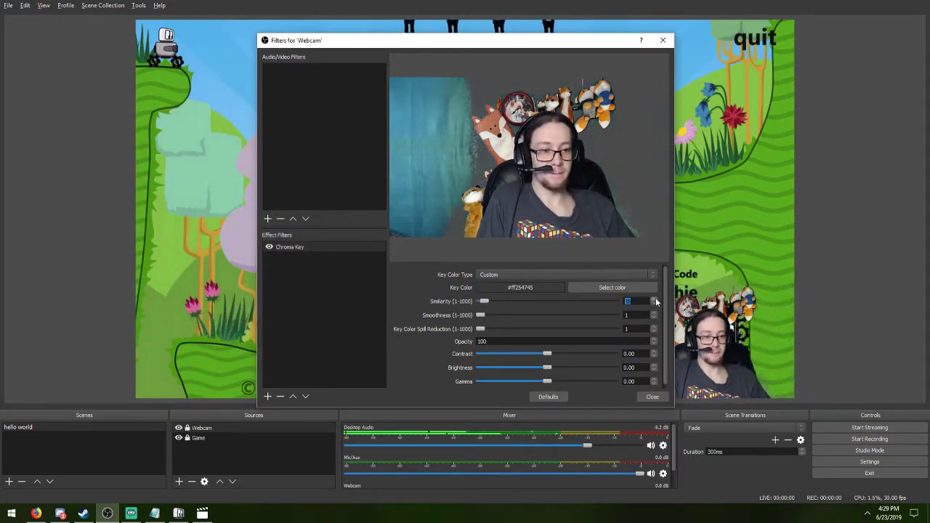
pyautogui.click(654, 298)
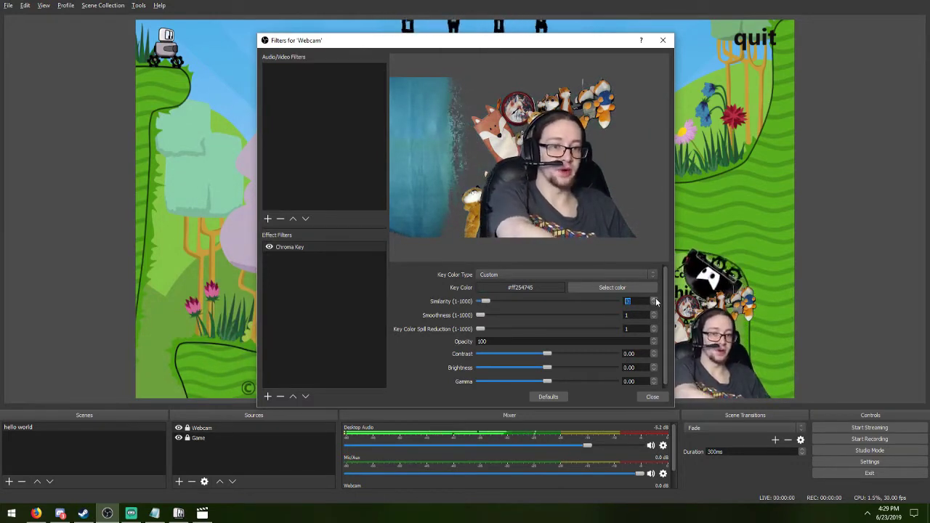
pyautogui.click(654, 298)
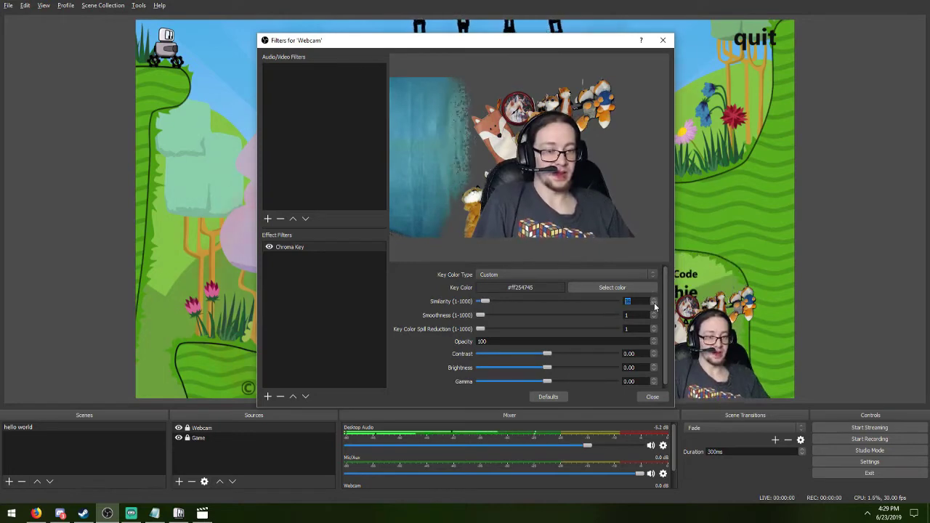
pyautogui.moveTo(534, 41); pyautogui.dragTo(411, 62)
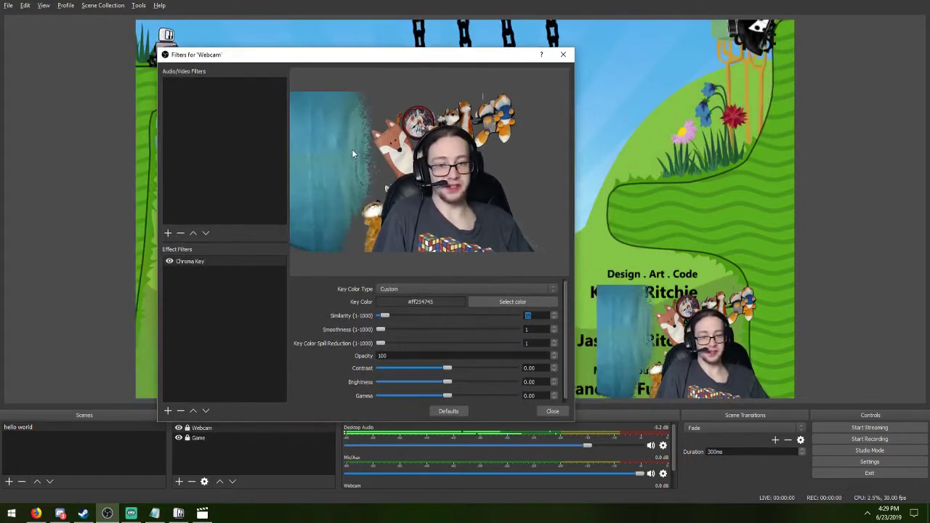
# Step: Add a second Chroma Key filter to the Webcam, named 'Chroma Key 2'
pyautogui.click(168, 411)
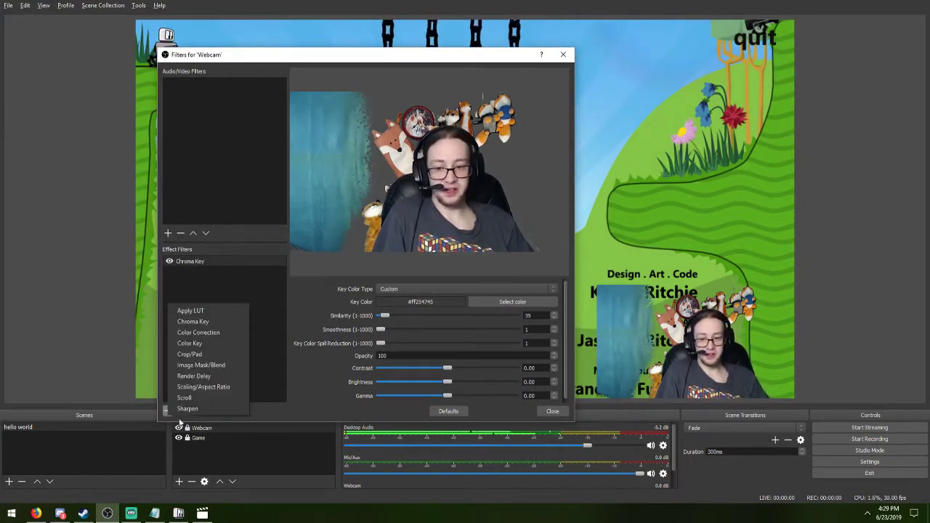
pyautogui.click(194, 321)
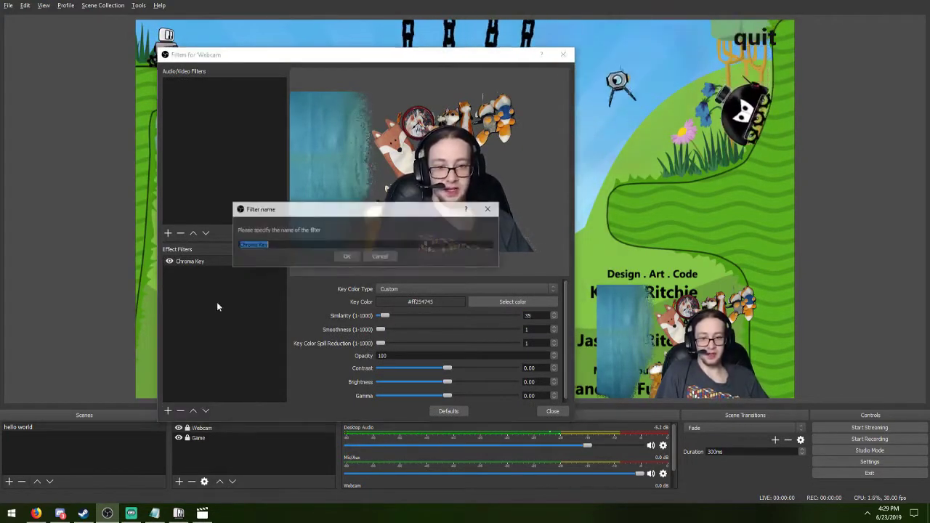
pyautogui.click(347, 257)
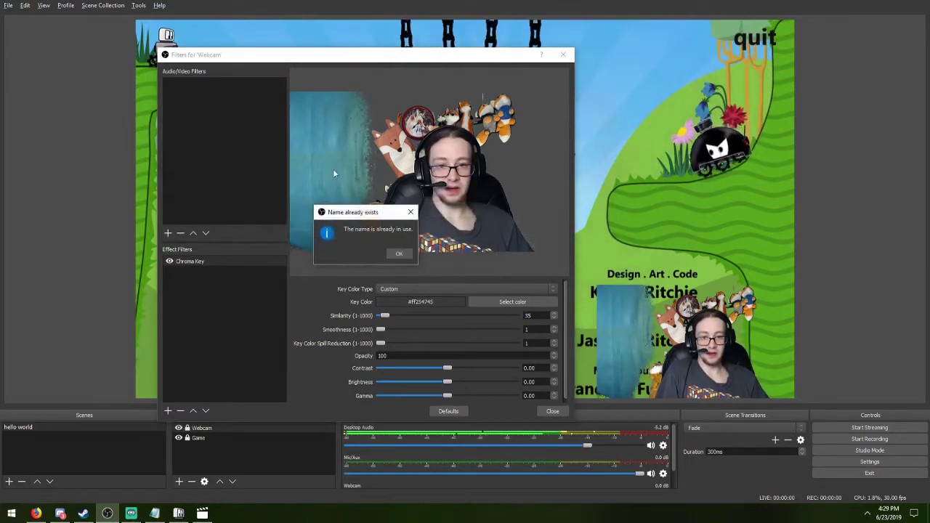
pyautogui.click(399, 254)
pyautogui.write('2')
pyautogui.press('Return')
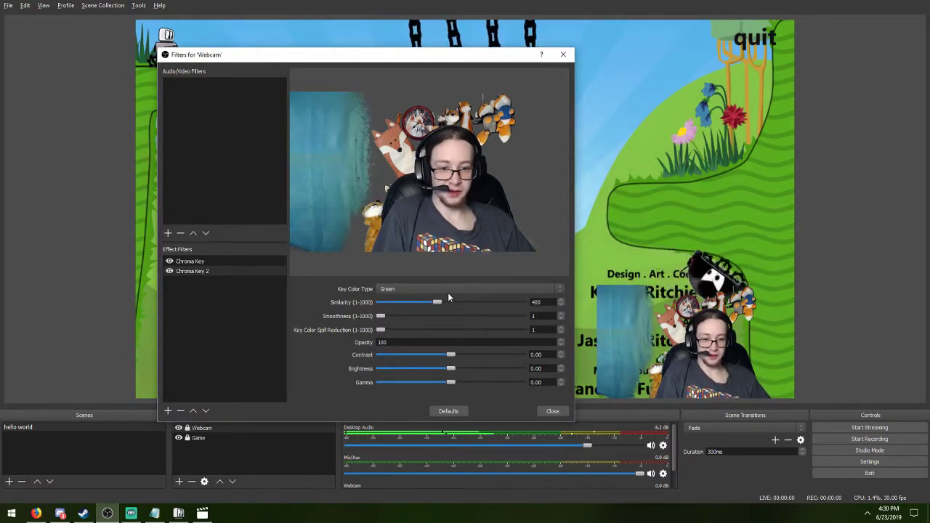
# Step: Give Chroma Key 2 a Custom key colour of #478ea8
pyautogui.click(448, 290)
pyautogui.click(454, 312)
pyautogui.click(498, 304)
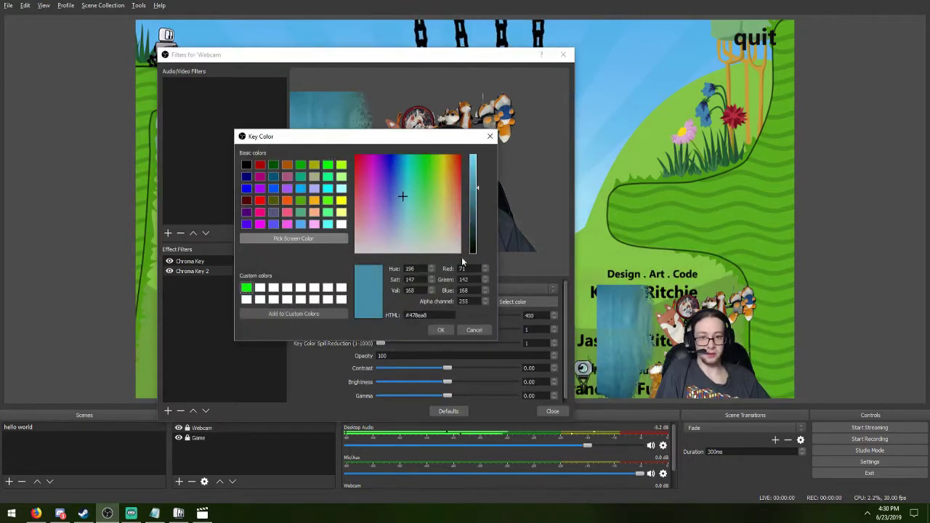
pyautogui.click(441, 330)
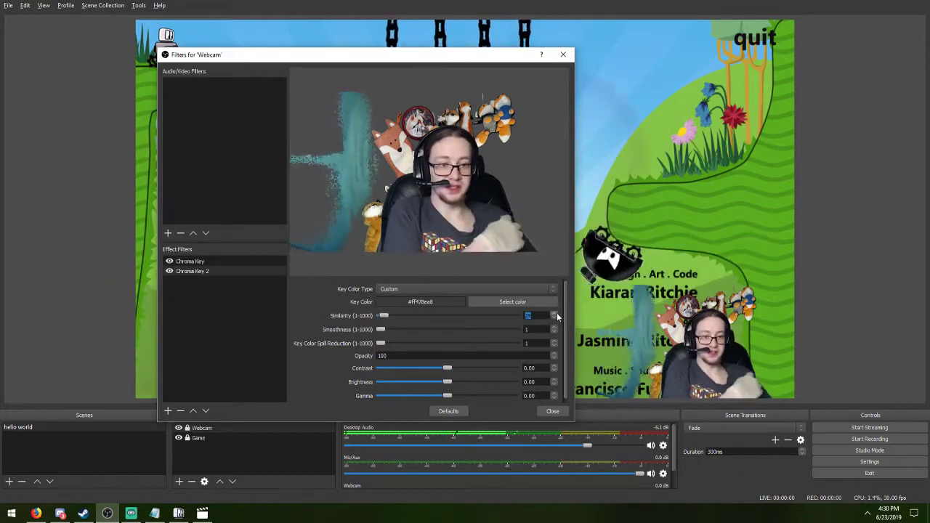
# Step: Raise Chroma Key 2's similarity step by step and move the filters window aside
pyautogui.click(557, 314)
pyautogui.click(556, 313)
pyautogui.click(557, 313)
pyautogui.click(557, 313)
pyautogui.click(556, 313)
pyautogui.click(556, 314)
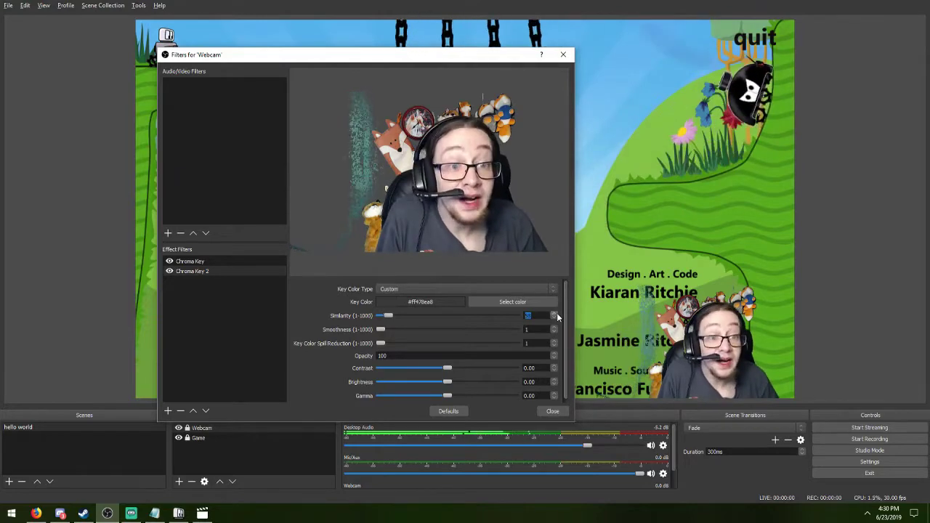
pyautogui.click(557, 314)
pyautogui.click(557, 313)
pyautogui.click(556, 313)
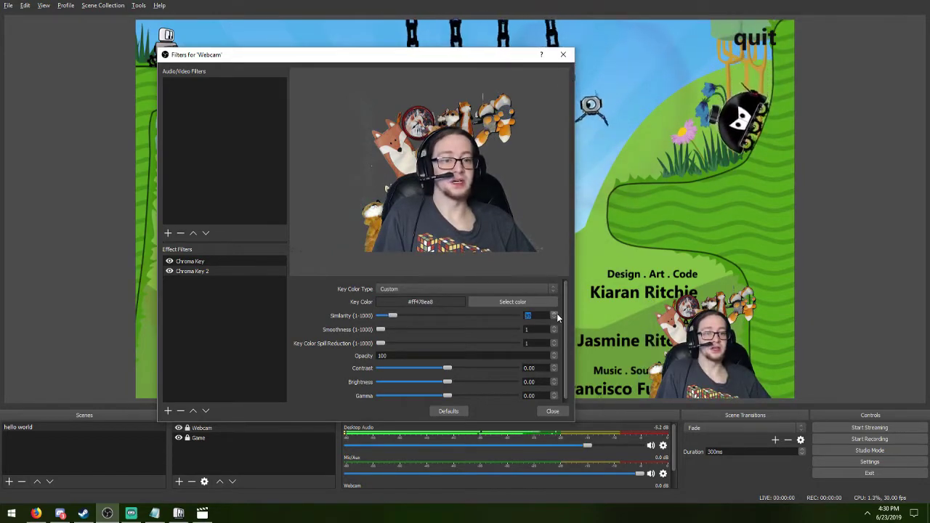
pyautogui.click(556, 313)
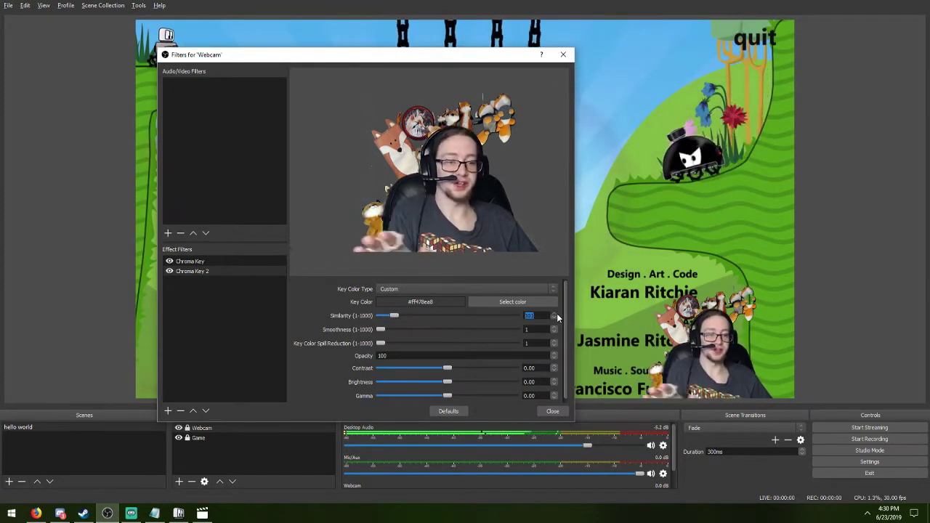
pyautogui.moveTo(473, 54); pyautogui.dragTo(349, 49)
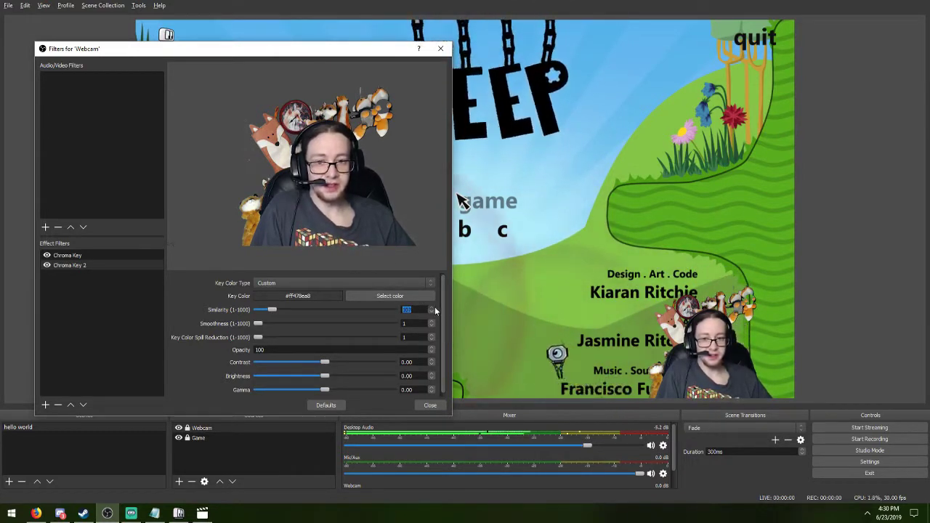
# Step: Reorder the two chroma keys, set Chroma Key 2's similarity to 100, and close the filters
pyautogui.click(97, 266)
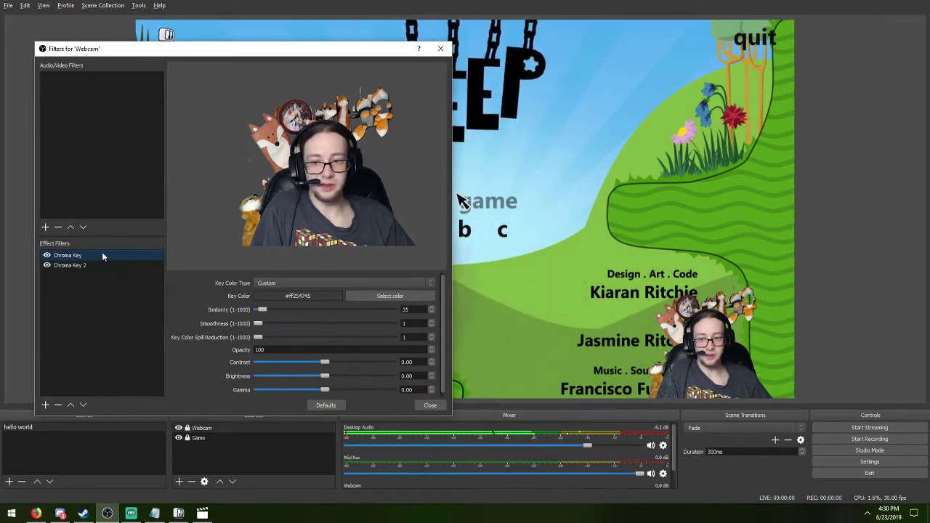
pyautogui.click(71, 405)
pyautogui.click(82, 405)
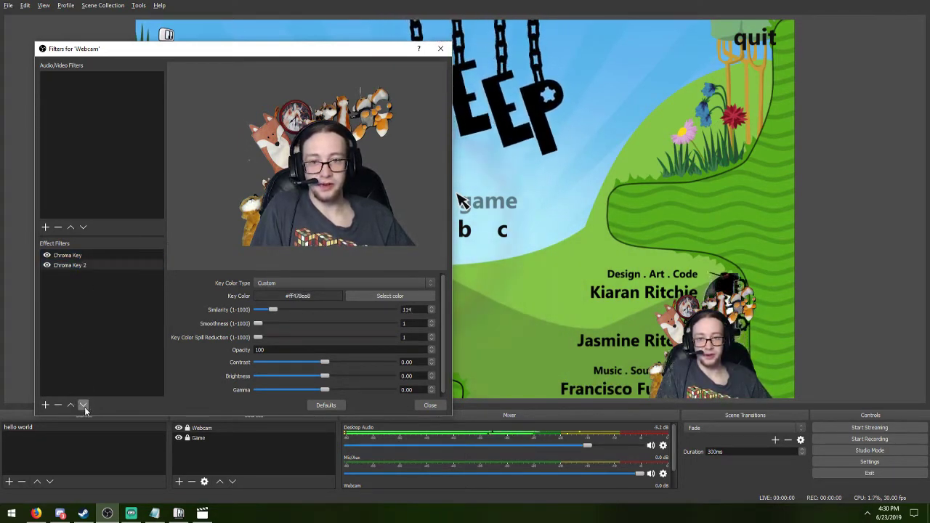
pyautogui.click(70, 405)
pyautogui.click(83, 405)
pyautogui.click(70, 405)
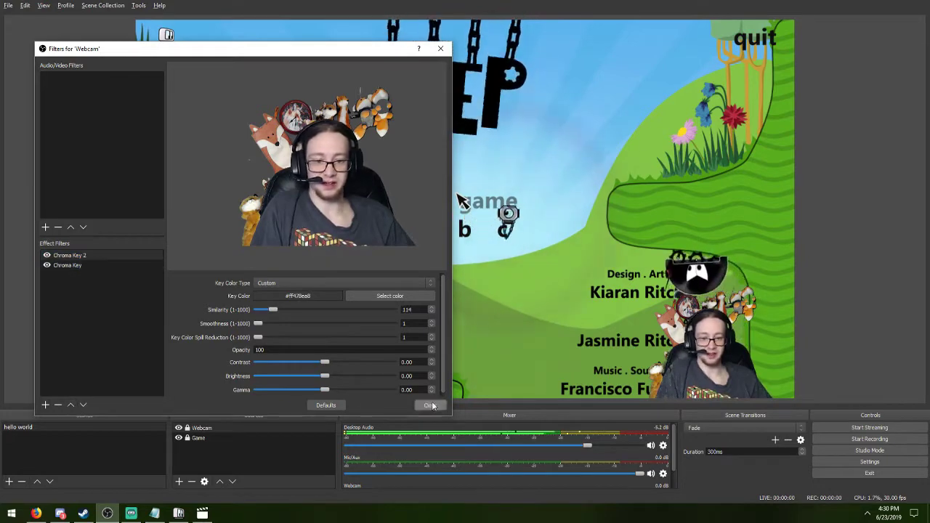
pyautogui.click(431, 313)
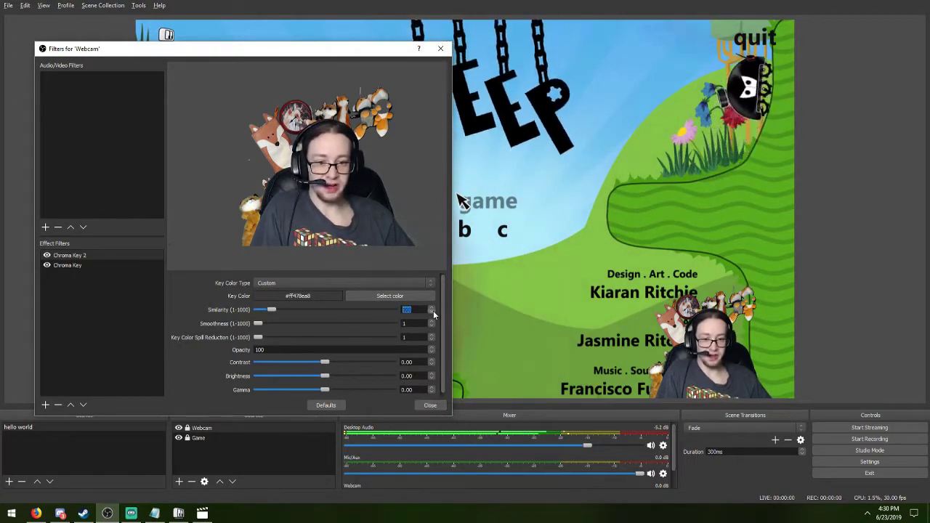
pyautogui.click(430, 405)
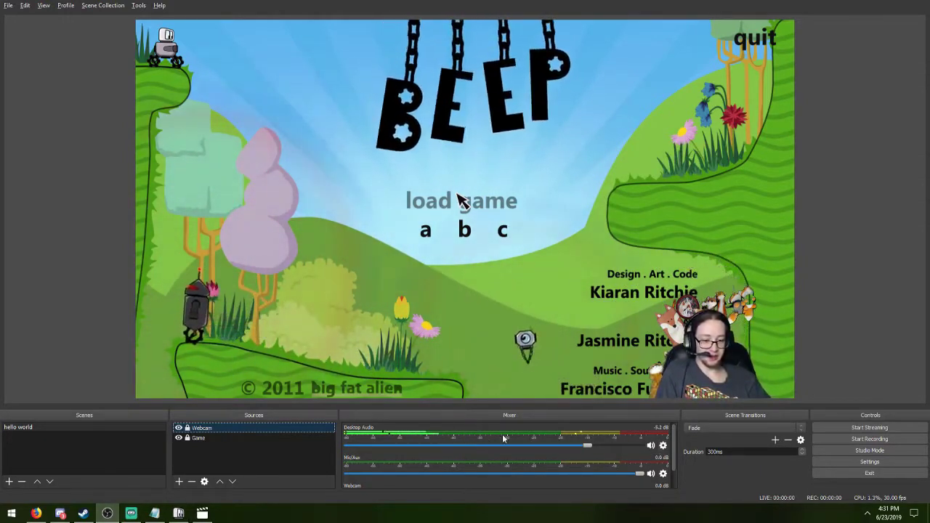
# Step: Set the Desktop Audio device to Headset Earphone (Corsair VOID RGB USB Gaming Headset)
pyautogui.click(661, 447)
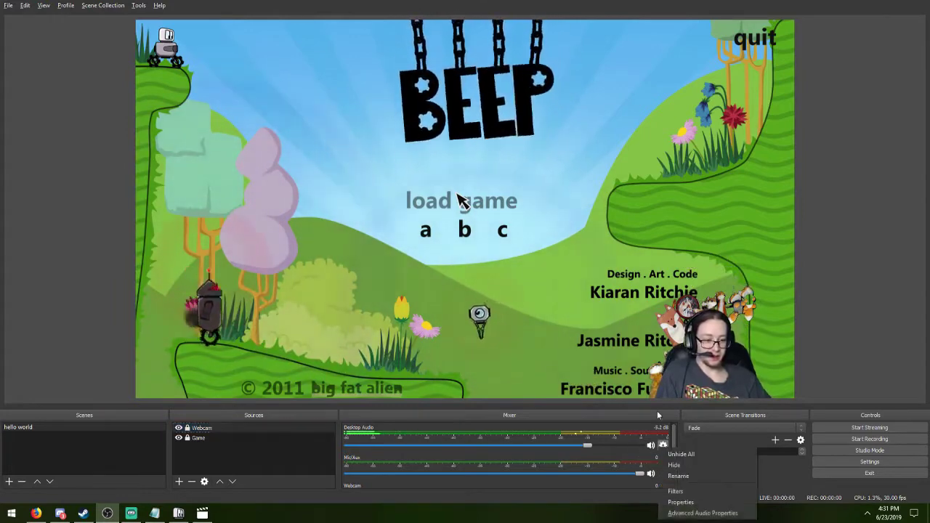
pyautogui.click(680, 503)
pyautogui.click(460, 311)
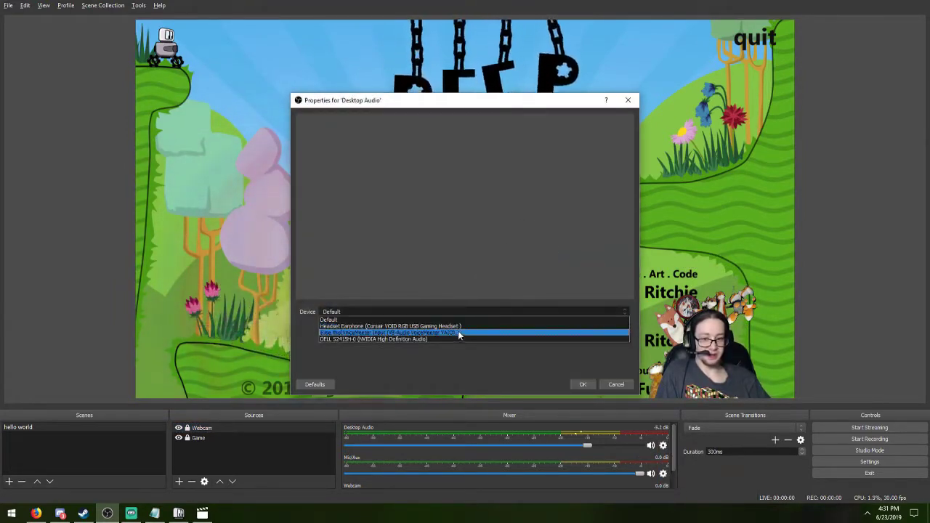
pyautogui.click(464, 326)
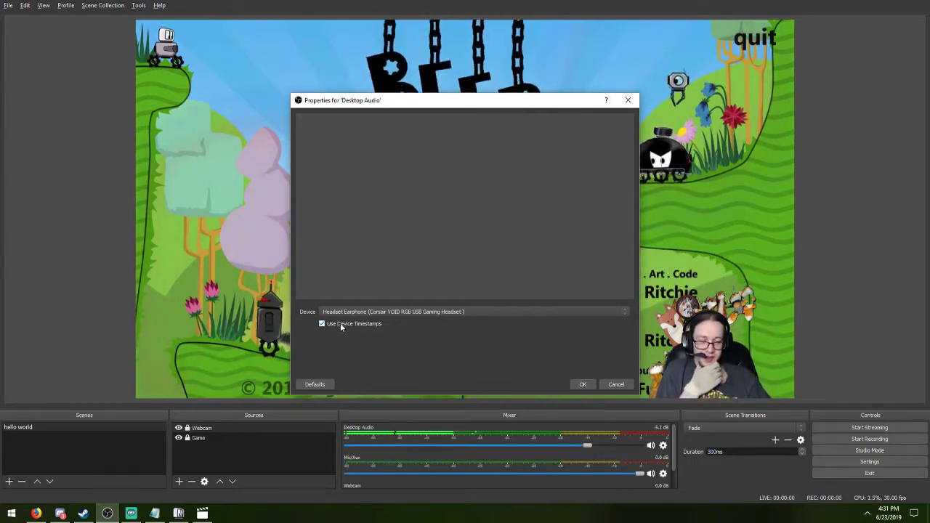
pyautogui.click(582, 385)
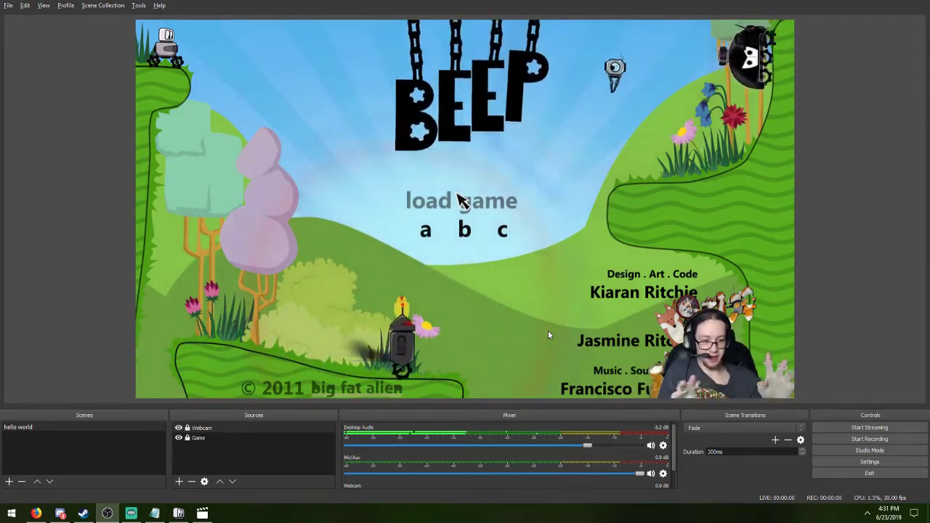
# Step: Check the Mic/Aux and Desktop Audio option menus without changing anything
pyautogui.click(663, 473)
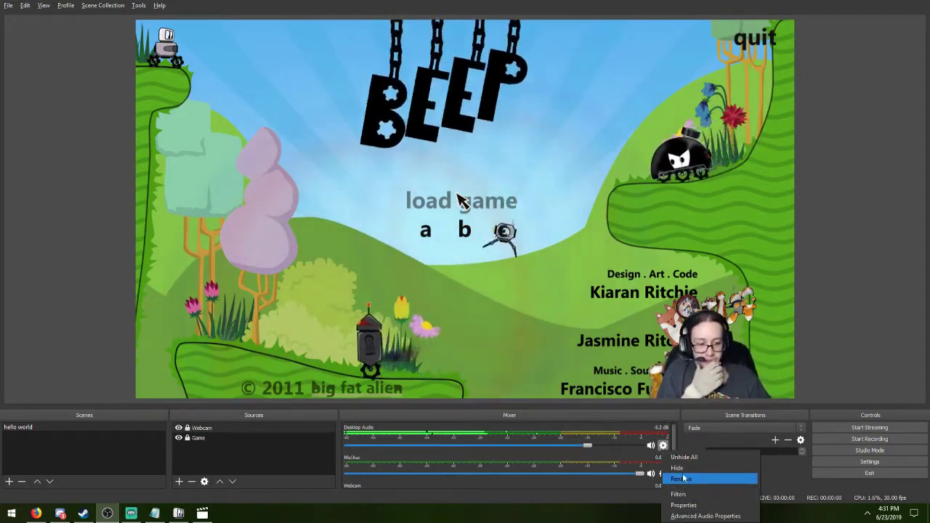
pyautogui.click(683, 443)
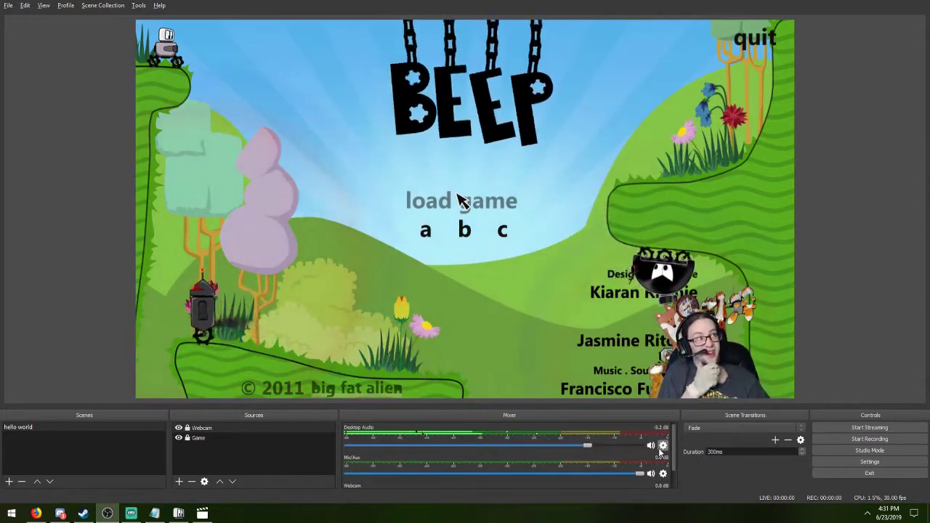
pyautogui.click(661, 446)
pyautogui.click(696, 452)
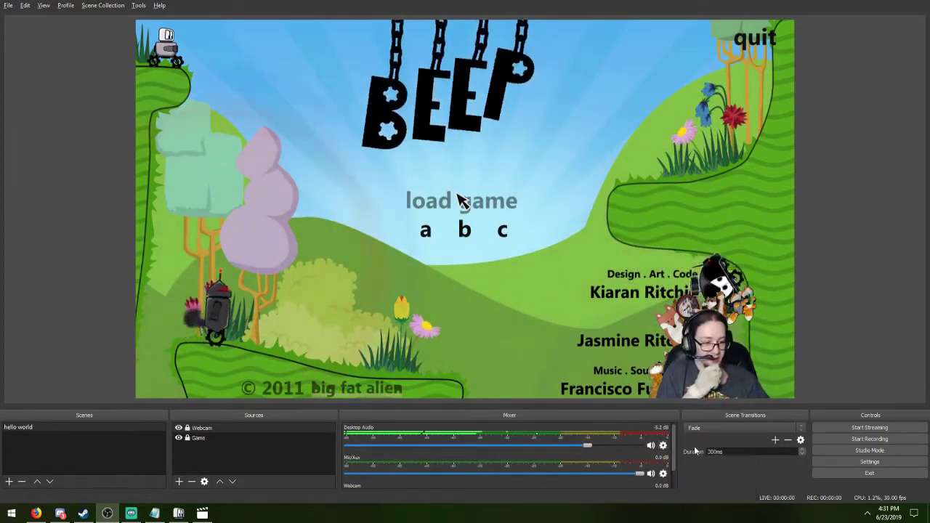
pyautogui.click(663, 446)
pyautogui.click(664, 473)
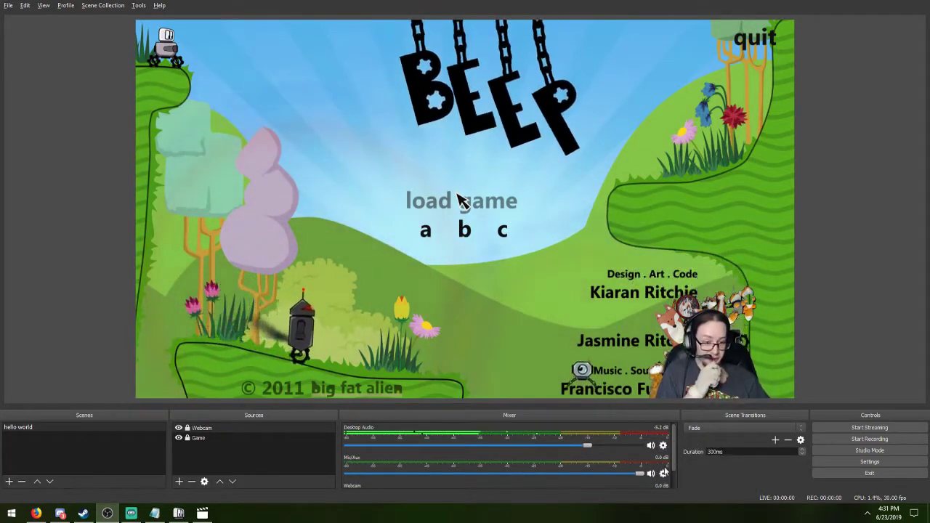
# Step: Switch the Mic/Aux input device to Headset Microphone (Corsair VOID RGB)
pyautogui.scroll(-2, 663, 473)
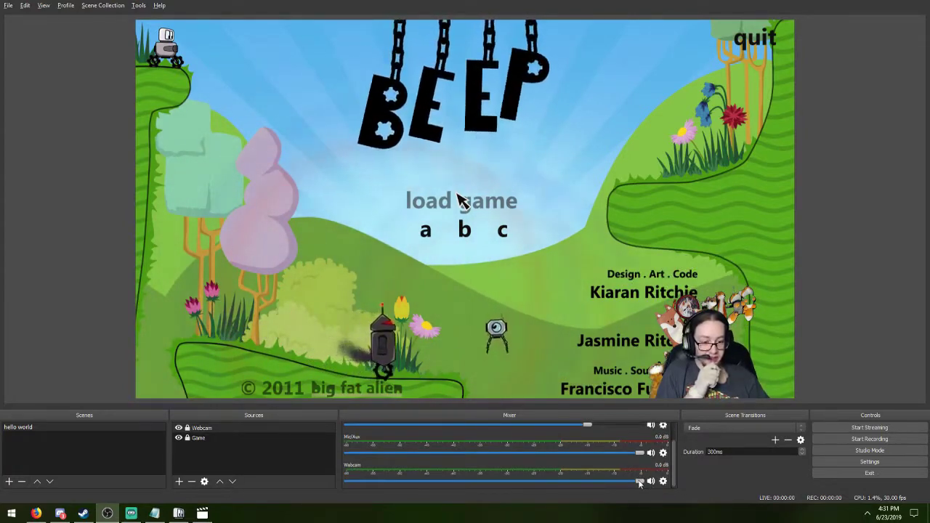
pyautogui.click(663, 452)
pyautogui.click(687, 411)
pyautogui.click(428, 312)
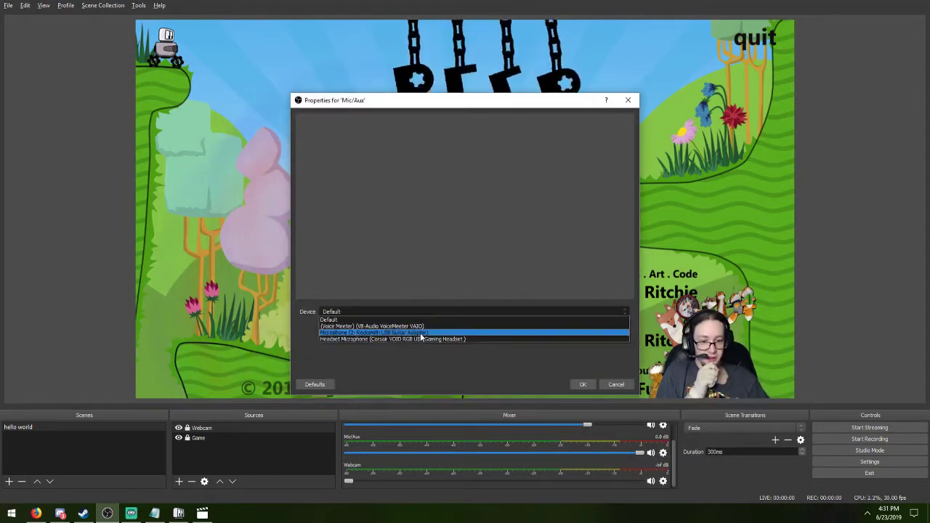
pyautogui.click(417, 339)
pyautogui.click(582, 384)
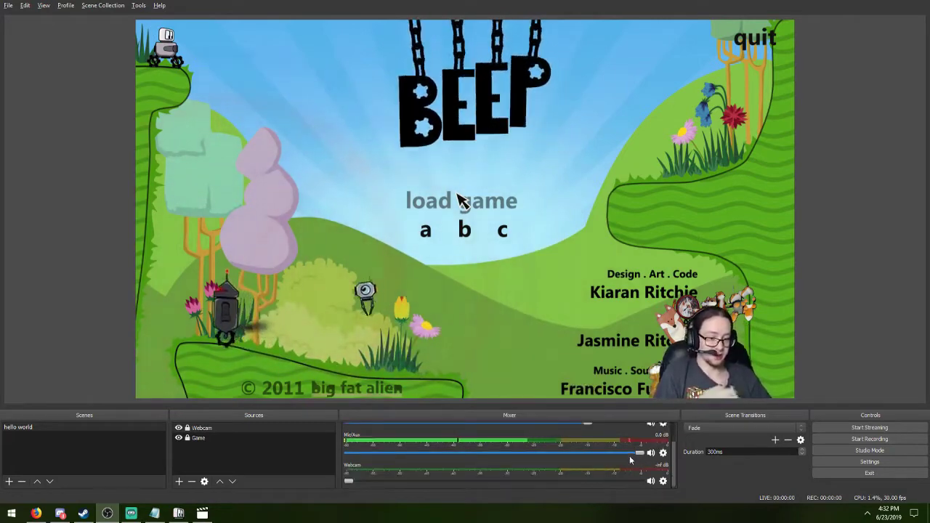
# Step: Reopen the Mic/Aux properties and close them without changes
pyautogui.click(662, 475)
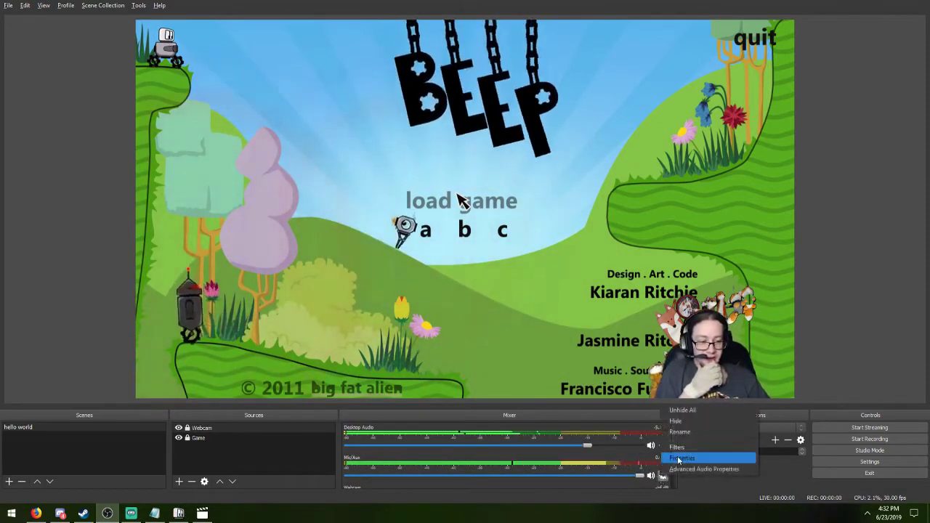
pyautogui.click(678, 460)
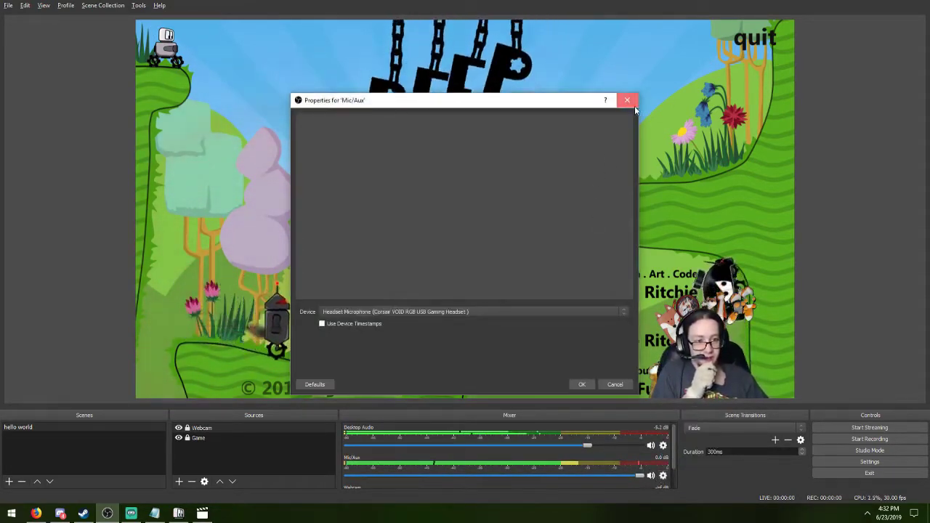
pyautogui.click(624, 103)
# Step: Add a Noise Gate filter with its default name to Mic/Aux, then bring Steam forward
pyautogui.click(663, 475)
pyautogui.click(679, 448)
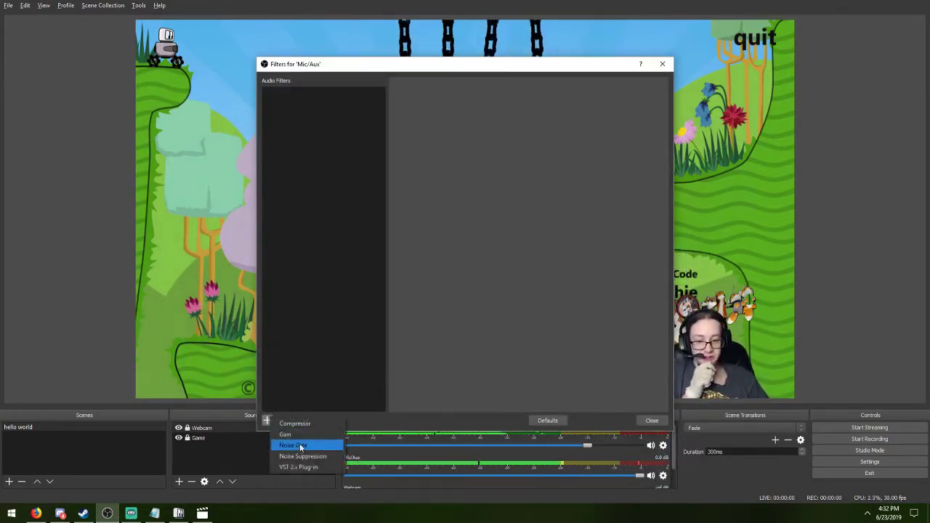
pyautogui.click(294, 445)
pyautogui.click(447, 267)
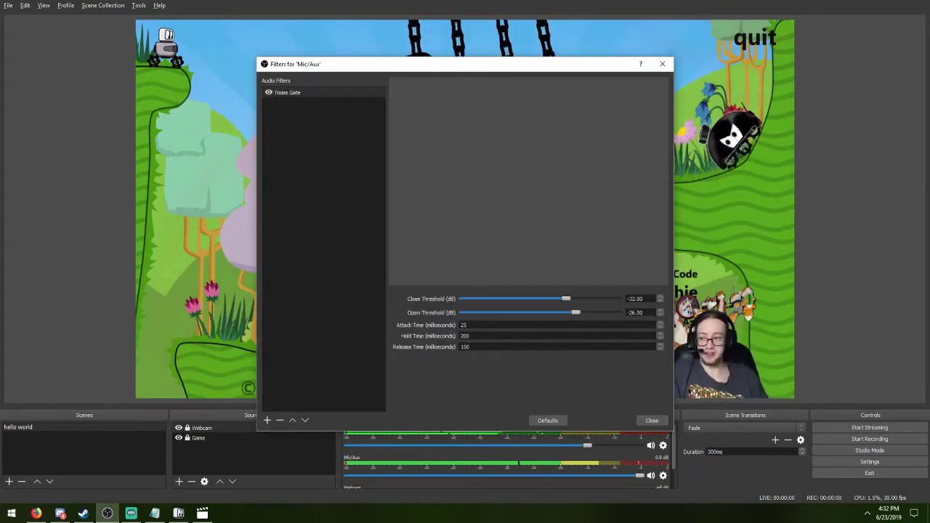
pyautogui.click(62, 513)
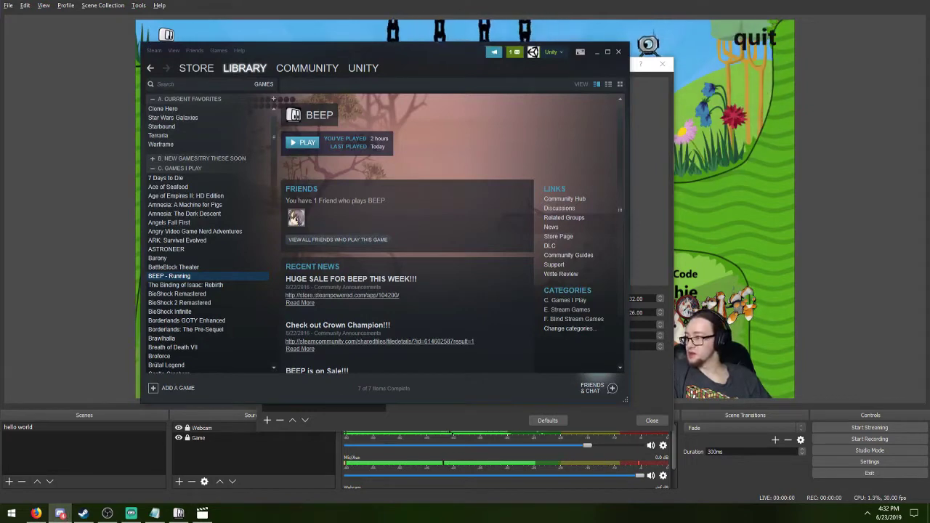
# Step: Look over Discord's Voice & Video settings, then close them and minimize Discord
pyautogui.hotkey('alt', 'Tab')
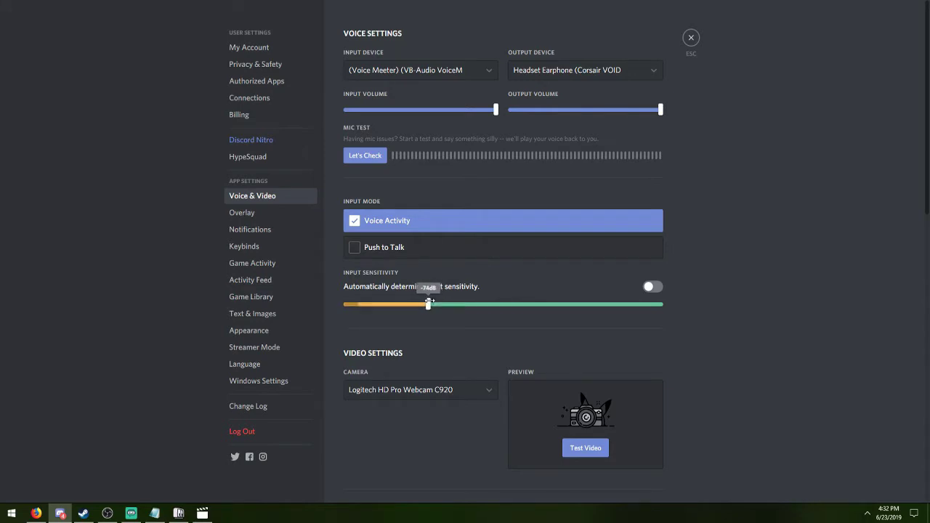
pyautogui.click(691, 39)
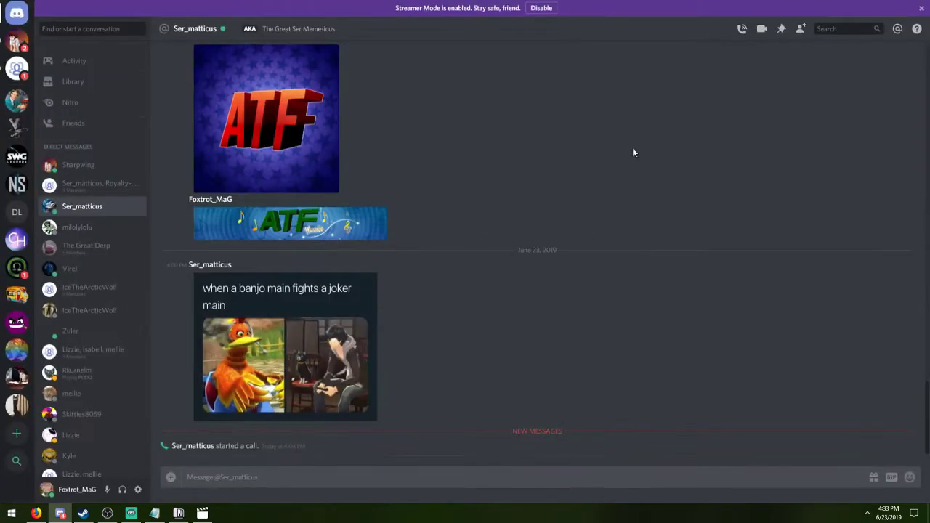
pyautogui.click(899, 6)
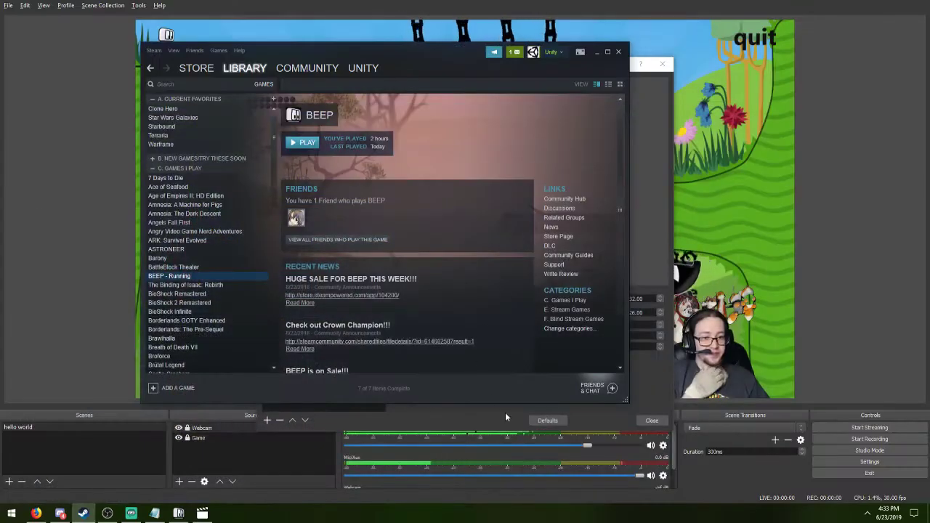
# Step: Set Noise Gate Open and Close thresholds to -75 dB, attack and release times to 0
pyautogui.click(620, 50)
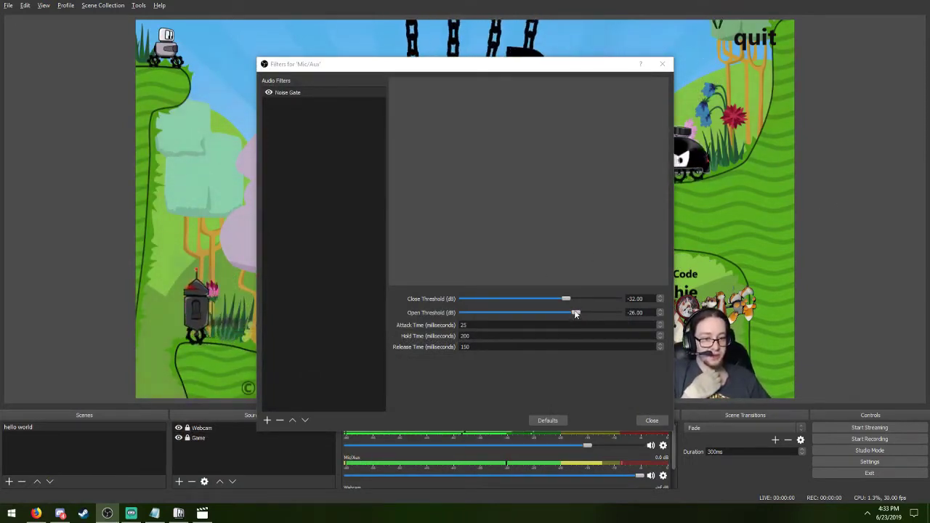
pyautogui.moveTo(575, 314); pyautogui.dragTo(497, 313)
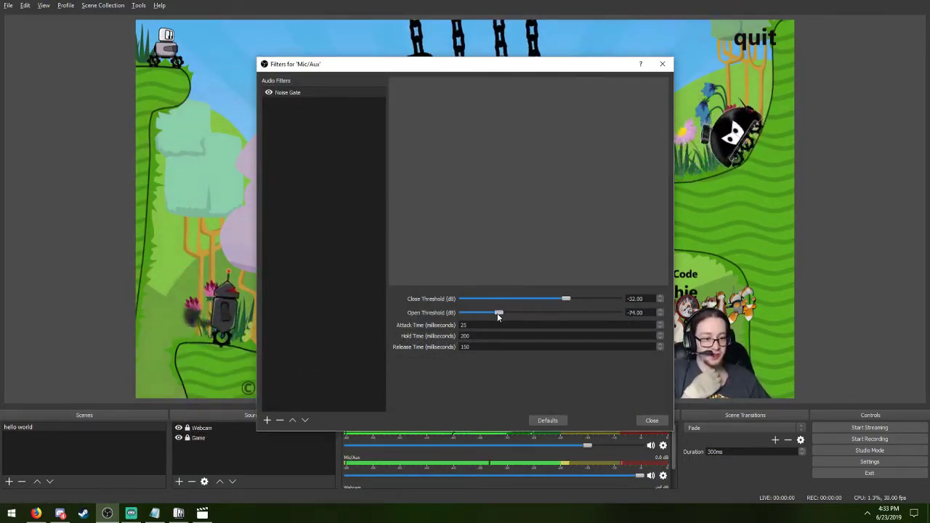
pyautogui.click(496, 299)
pyautogui.click(494, 299)
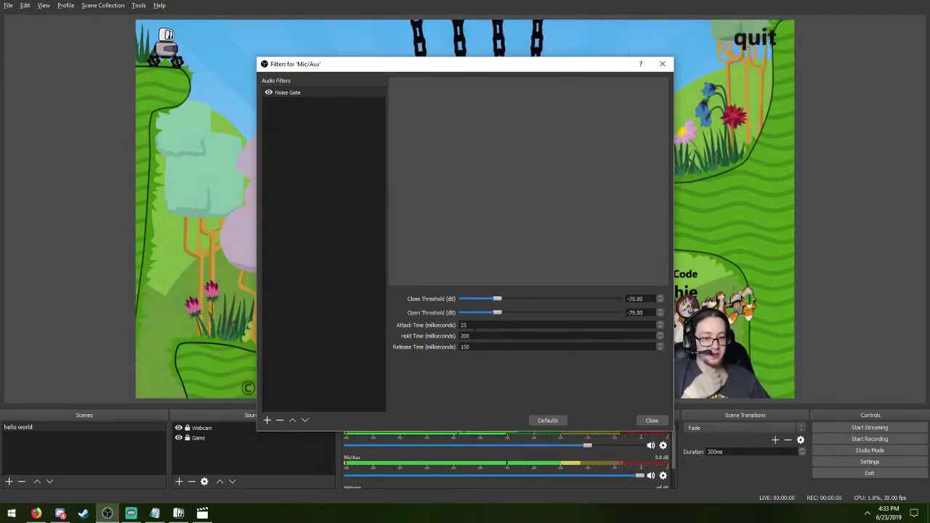
pyautogui.write('0')
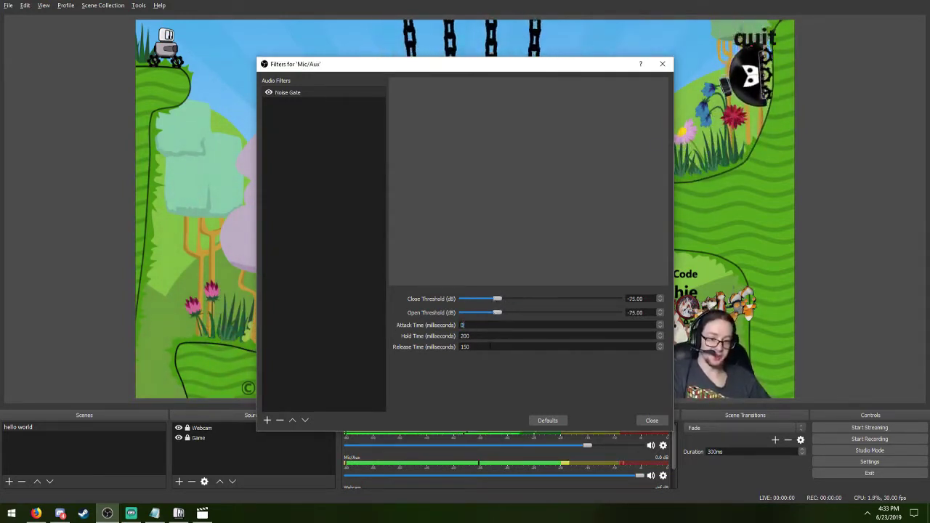
pyautogui.moveTo(497, 347); pyautogui.dragTo(395, 345)
pyautogui.write('0')
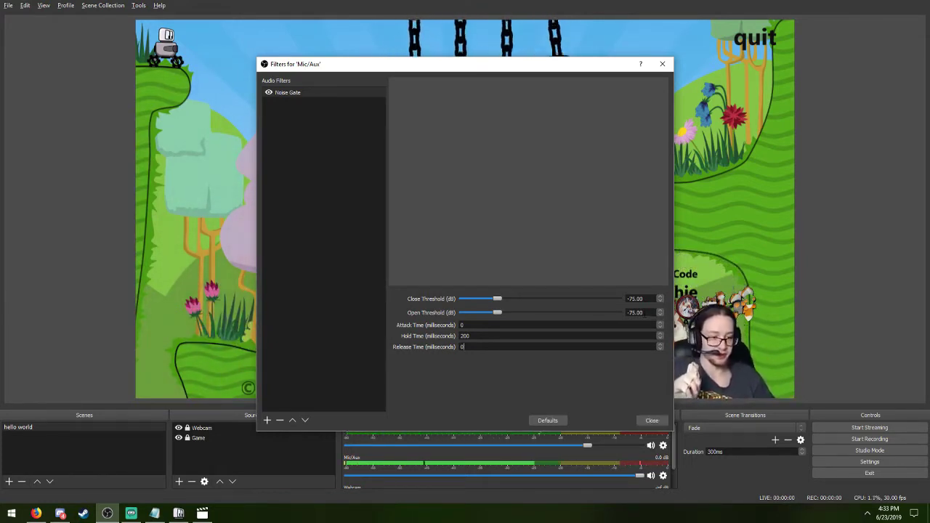
pyautogui.click(651, 422)
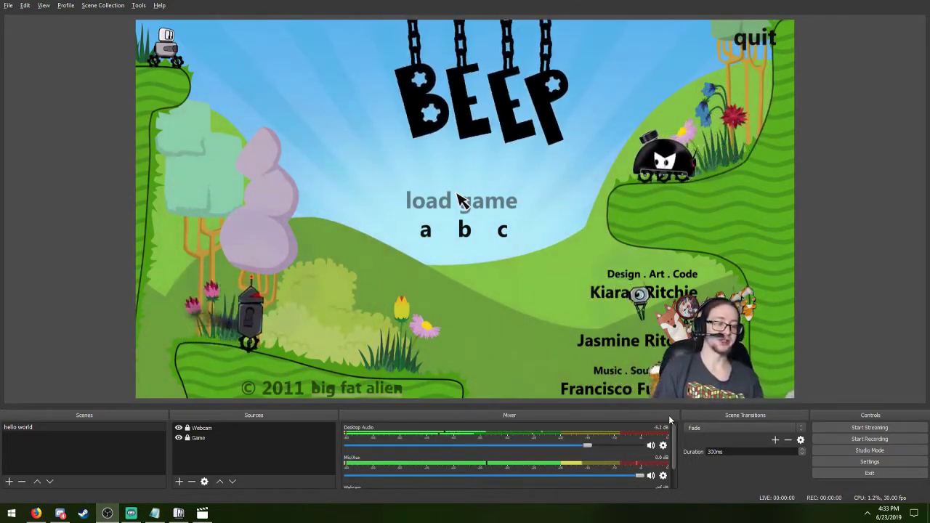
# Step: Scroll over the mixer, leaving Desktop Audio at about -3.9 dB
pyautogui.scroll(-5, 640, 447)
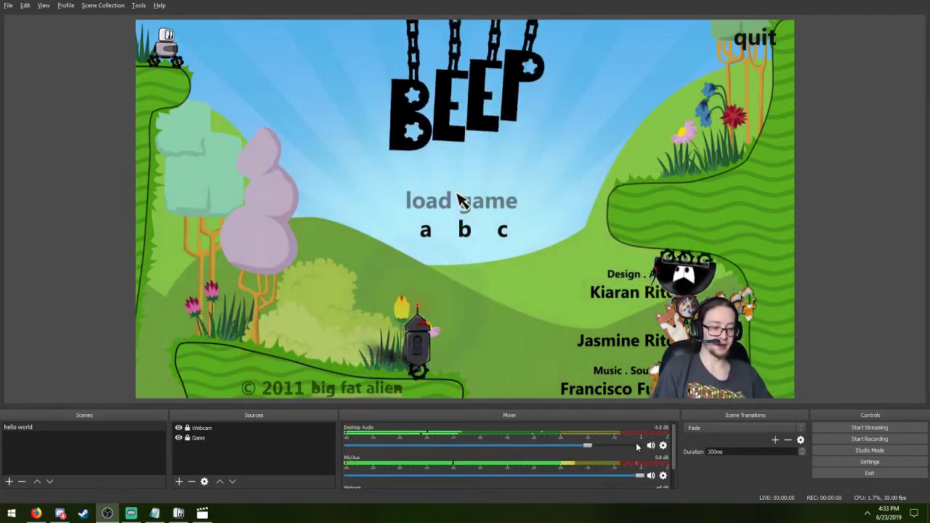
pyautogui.scroll(-2, 672, 452)
pyautogui.scroll(2, 673, 452)
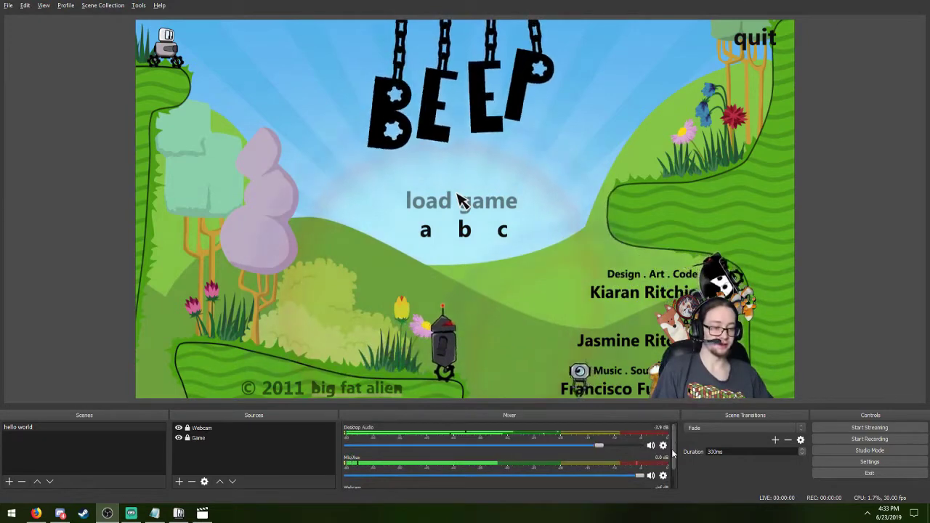
# Step: In Settings > Stream, keep the Streaming Services type with Twitch as the service
pyautogui.click(836, 464)
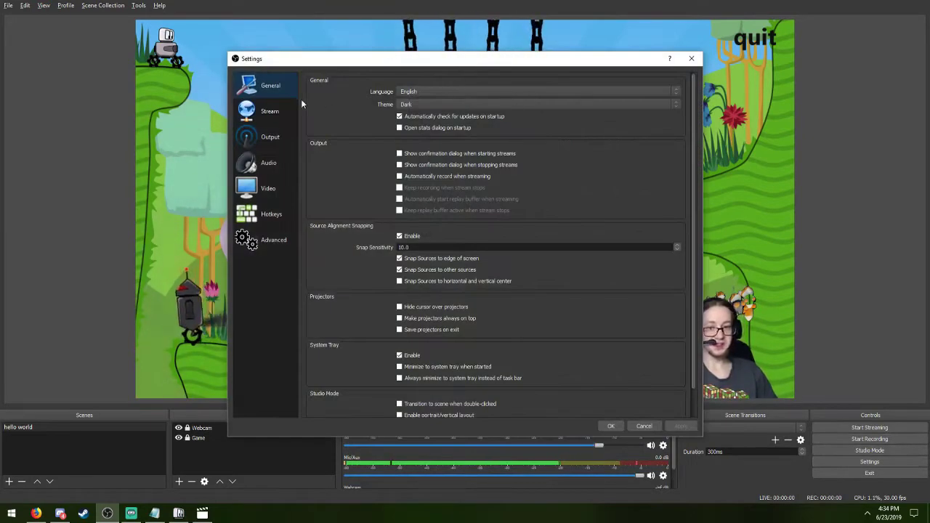
pyautogui.scroll(-1, 537, 331)
pyautogui.scroll(1, 537, 331)
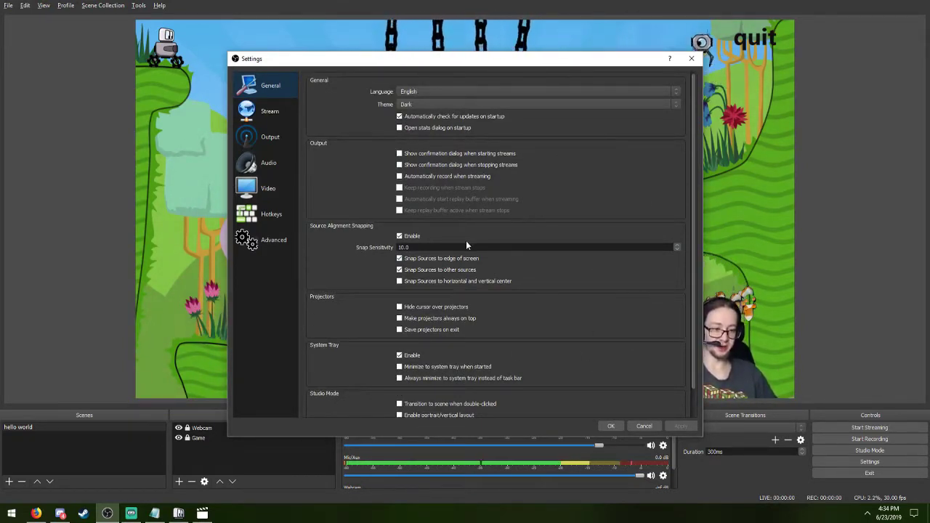
pyautogui.click(279, 111)
pyautogui.click(426, 82)
pyautogui.click(427, 86)
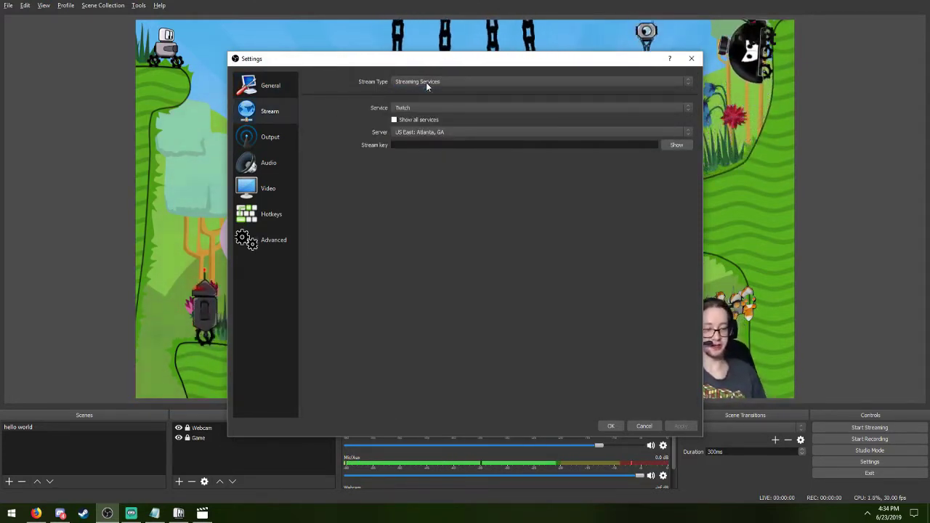
pyautogui.click(427, 86)
pyautogui.click(417, 108)
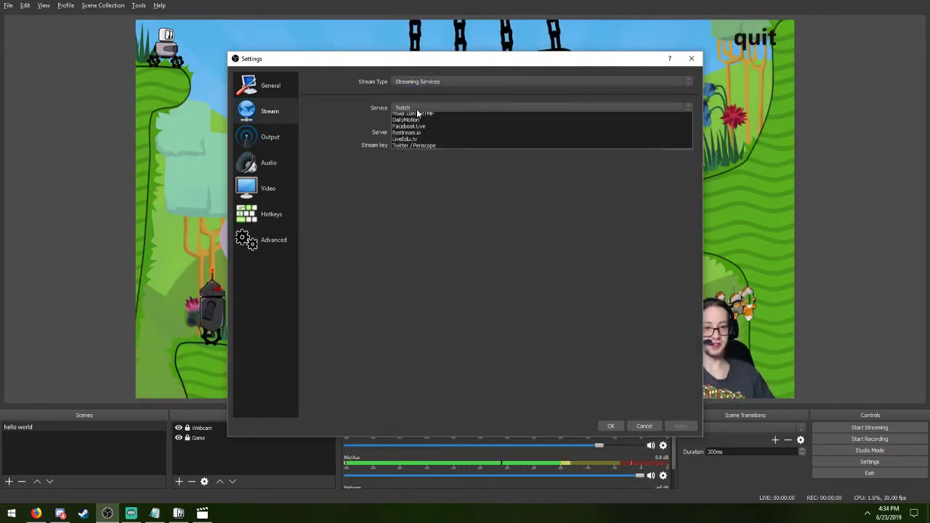
pyautogui.click(417, 109)
# Step: Keep the US East: Atlanta, GA server and leave Output Mode on Simple at 2500 bitrate
pyautogui.click(421, 131)
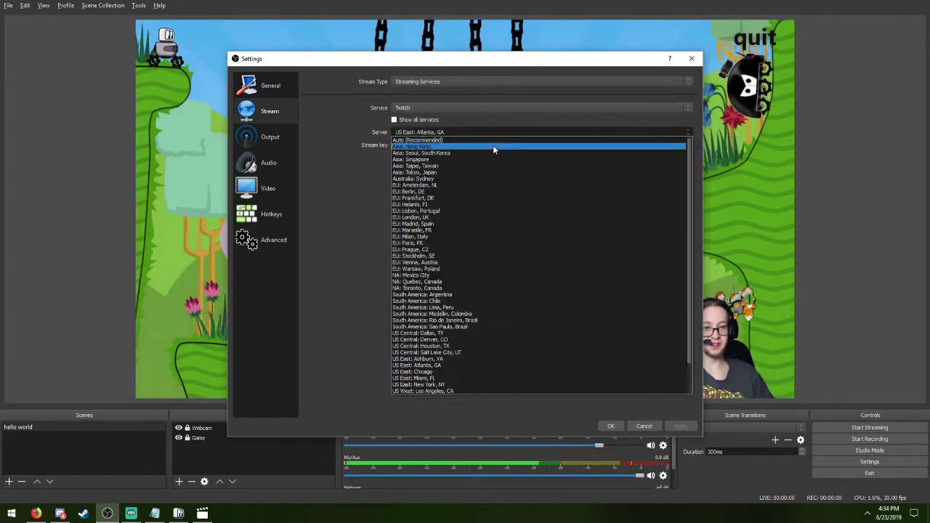
pyautogui.scroll(-2, 473, 279)
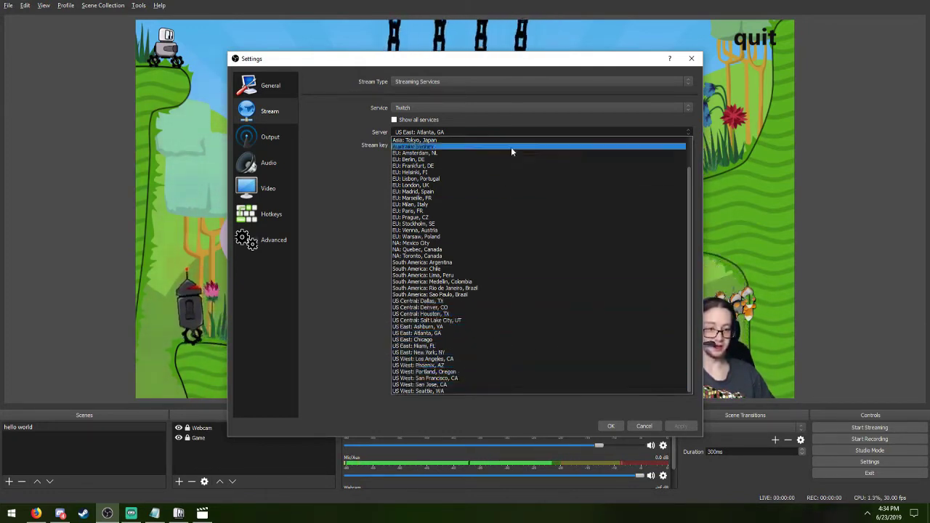
pyautogui.click(519, 120)
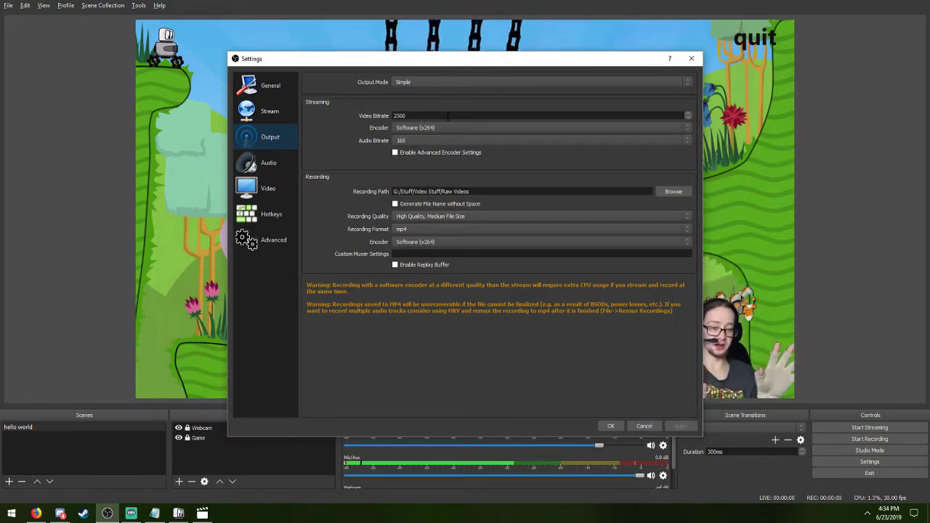
pyautogui.click(494, 83)
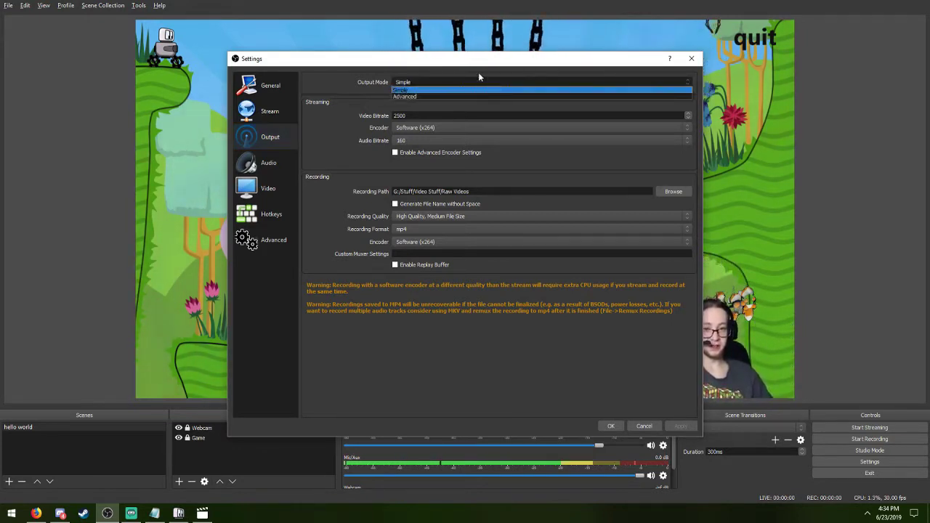
pyautogui.click(475, 83)
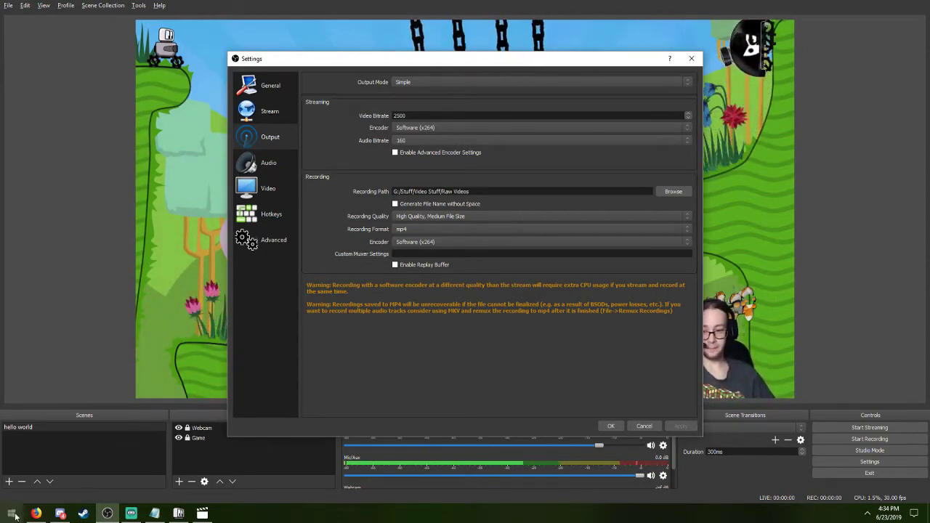
# Step: Run a Speedtest in Firefox (17 ms ping, 101.35 Mbps down, 117.88 Mbps up) and dismiss the popup
pyautogui.moveTo(33, 513)
pyautogui.click(47, 488)
pyautogui.click(68, 11)
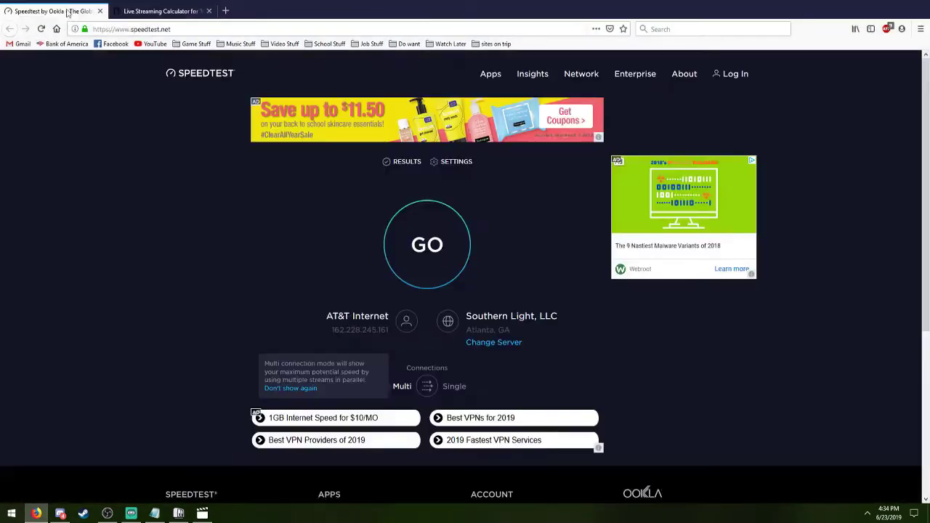
pyautogui.scroll(-3, 204, 290)
pyautogui.scroll(3, 204, 291)
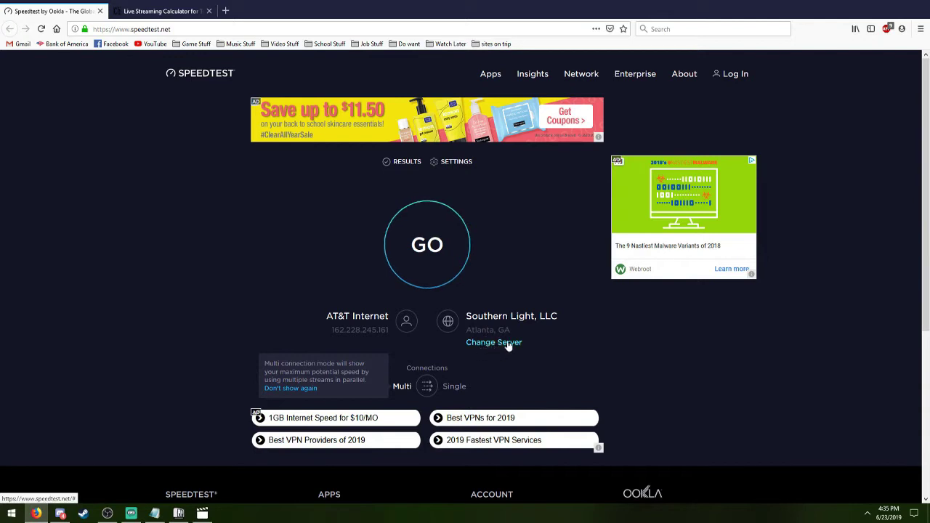
pyautogui.click(431, 273)
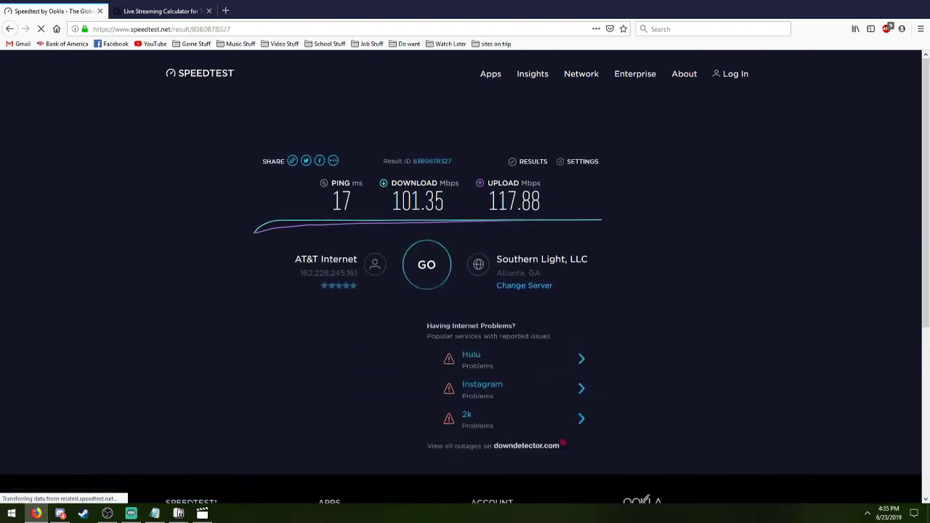
pyautogui.moveTo(489, 203); pyautogui.dragTo(523, 209)
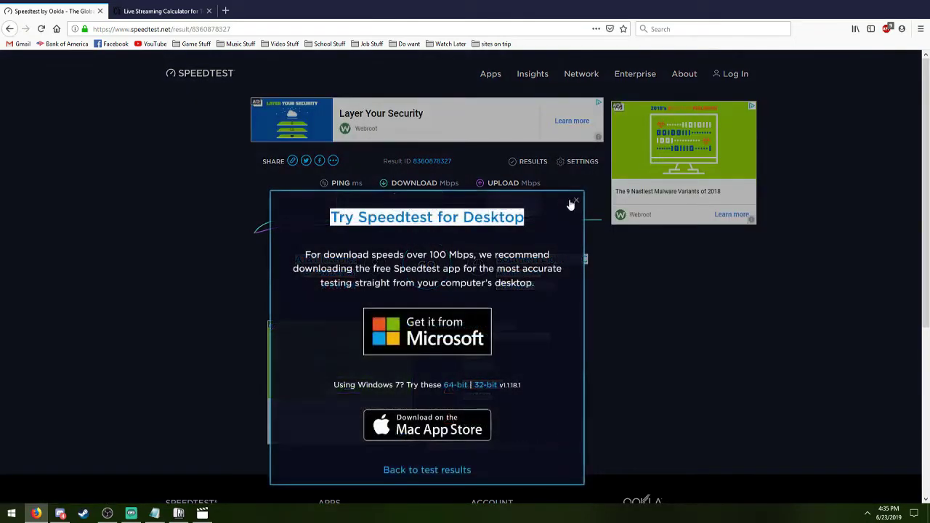
pyautogui.click(573, 203)
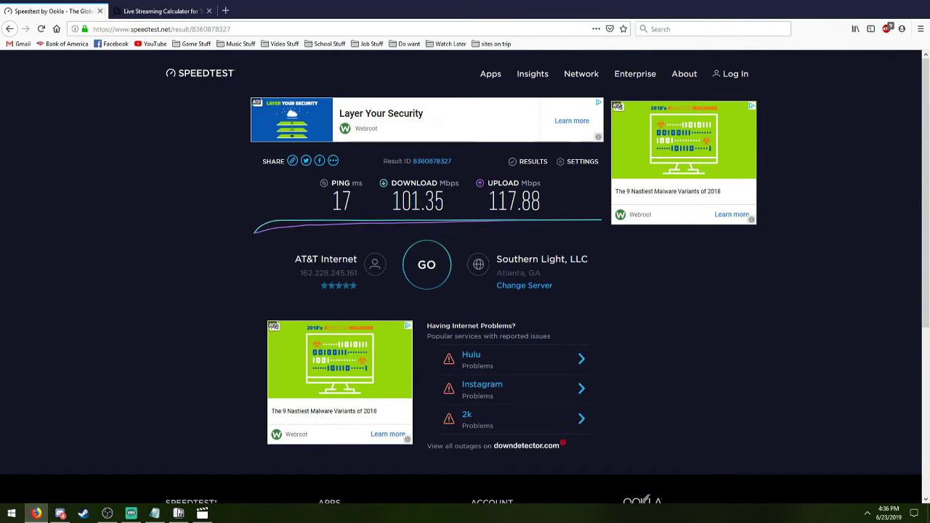
# Step: Close the Speedtest tab and scroll through the calculator's 1280 x 720, 30 FPS inputs
pyautogui.click(100, 10)
pyautogui.scroll(7, 343, 221)
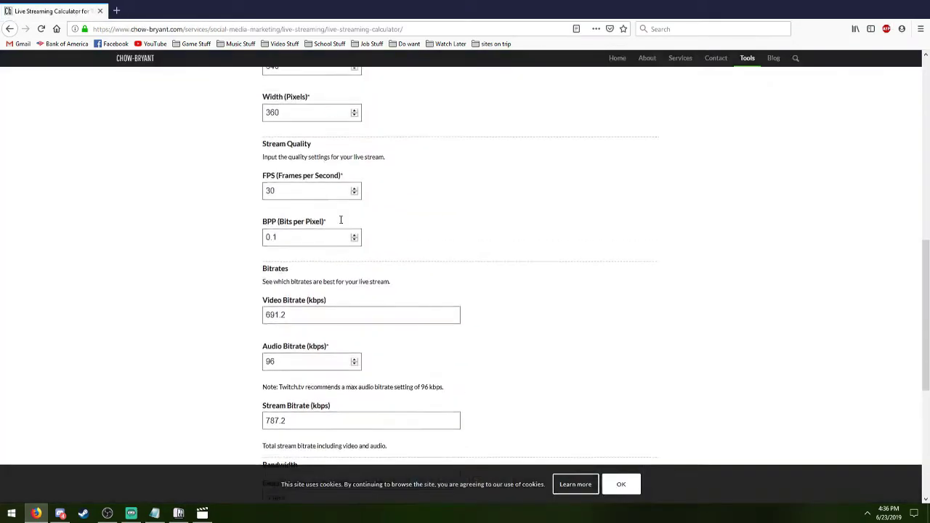
pyautogui.scroll(-2, 301, 285)
pyautogui.scroll(-4, 298, 273)
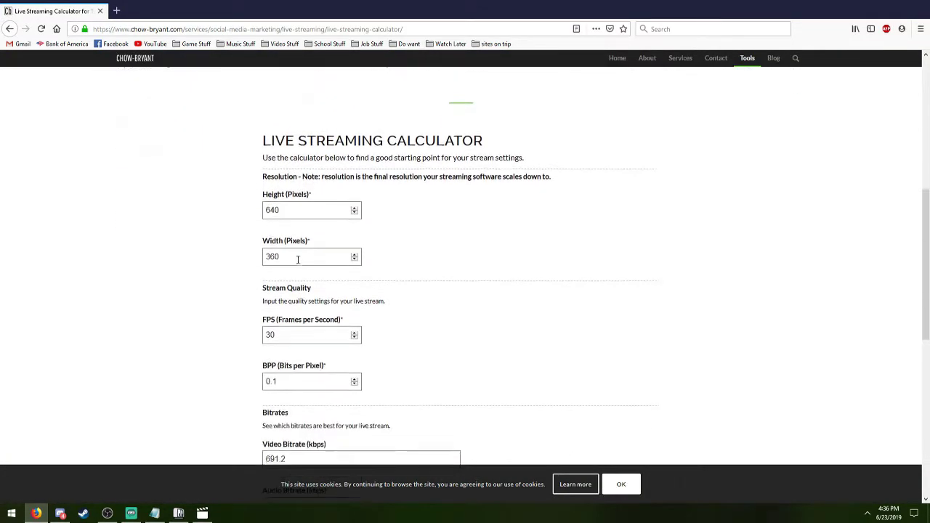
pyautogui.scroll(4, 297, 263)
pyautogui.scroll(1, 298, 263)
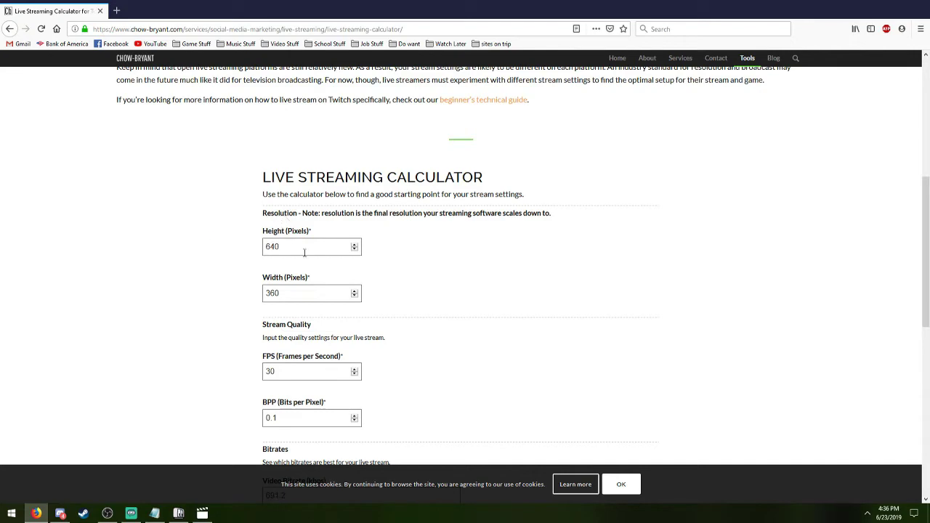
pyautogui.scroll(-3, 208, 266)
pyautogui.scroll(4, 207, 266)
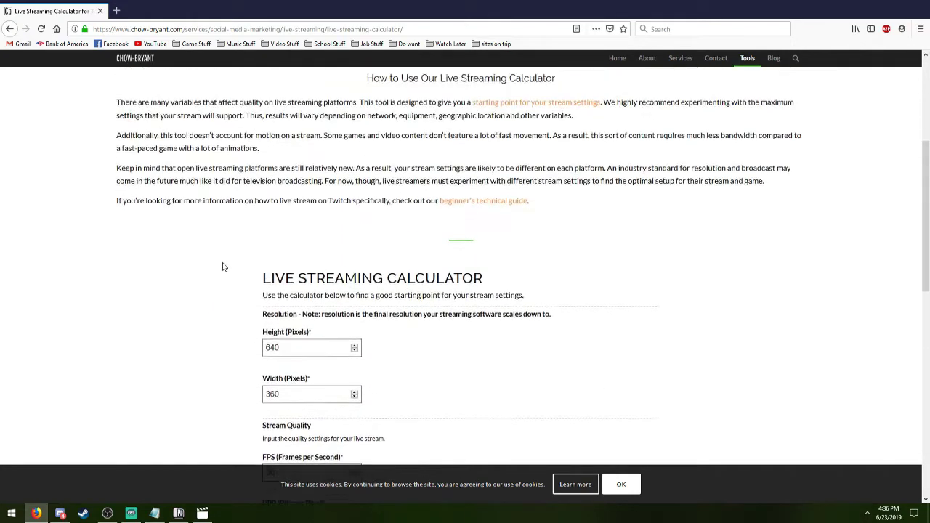
pyautogui.scroll(-5, 224, 266)
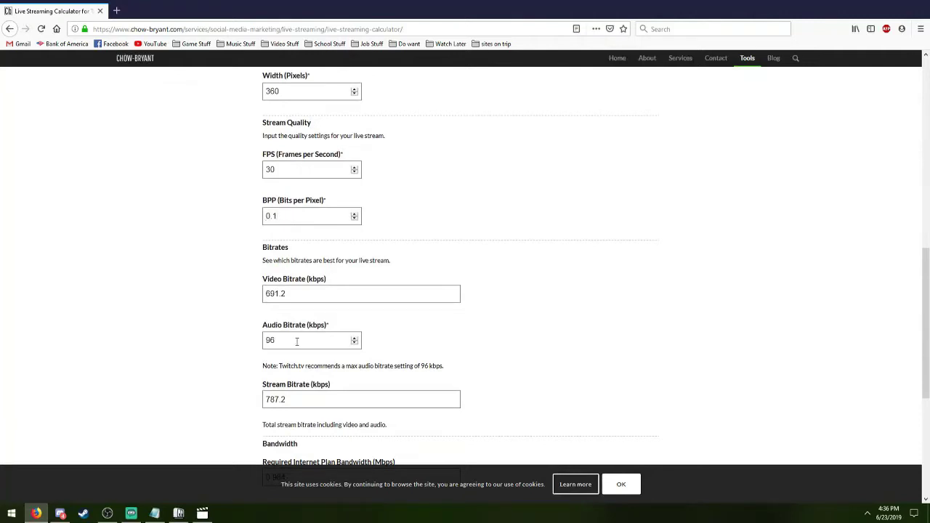
pyautogui.scroll(5, 197, 328)
pyautogui.scroll(-2, 222, 289)
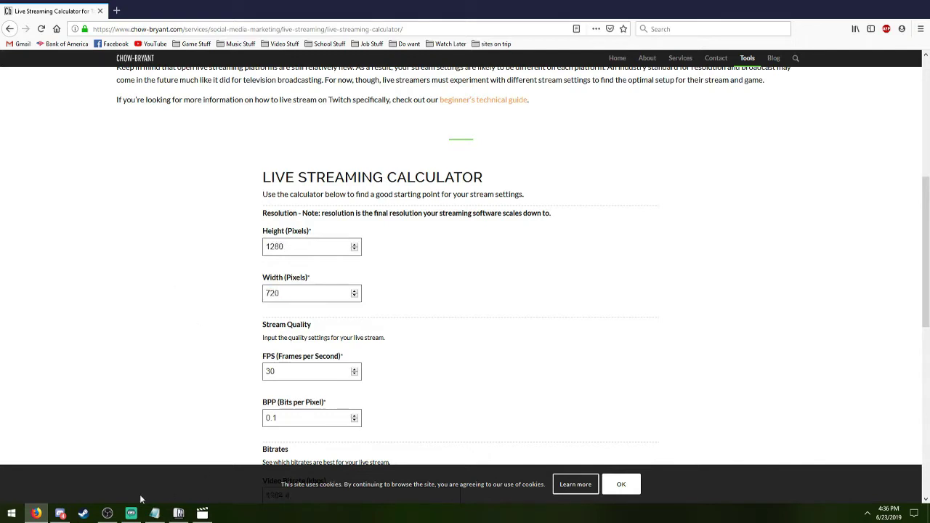
# Step: Choose 1280x720 as OBS's Output (Scaled) Resolution, then switch back to Firefox
pyautogui.click(107, 514)
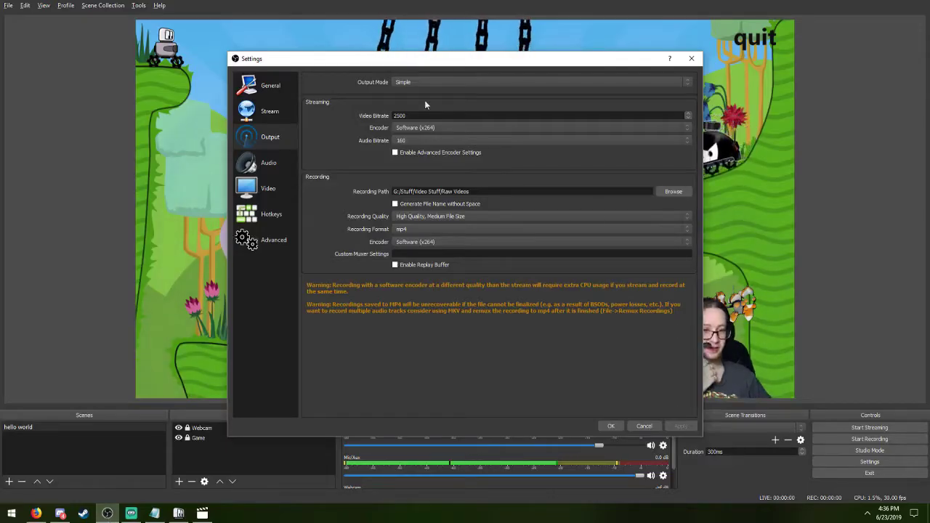
pyautogui.click(272, 119)
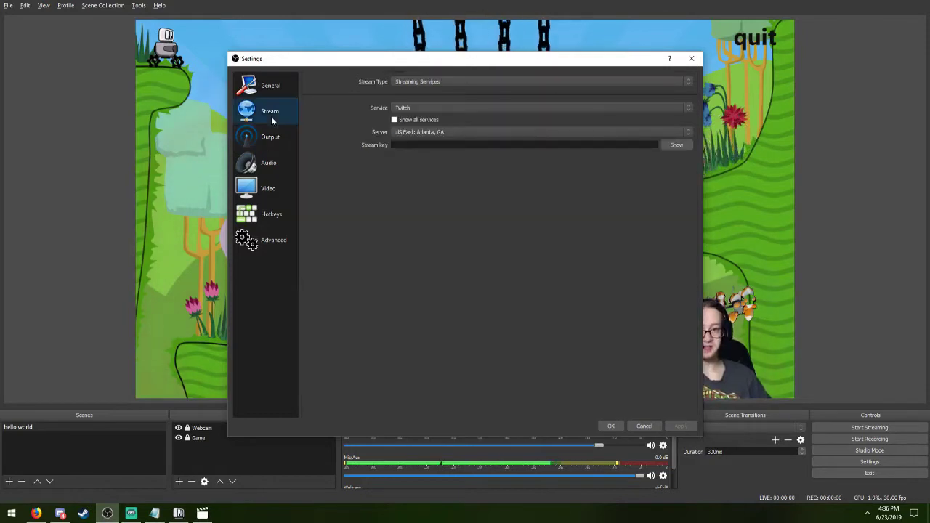
pyautogui.click(268, 188)
pyautogui.click(687, 94)
pyautogui.click(570, 121)
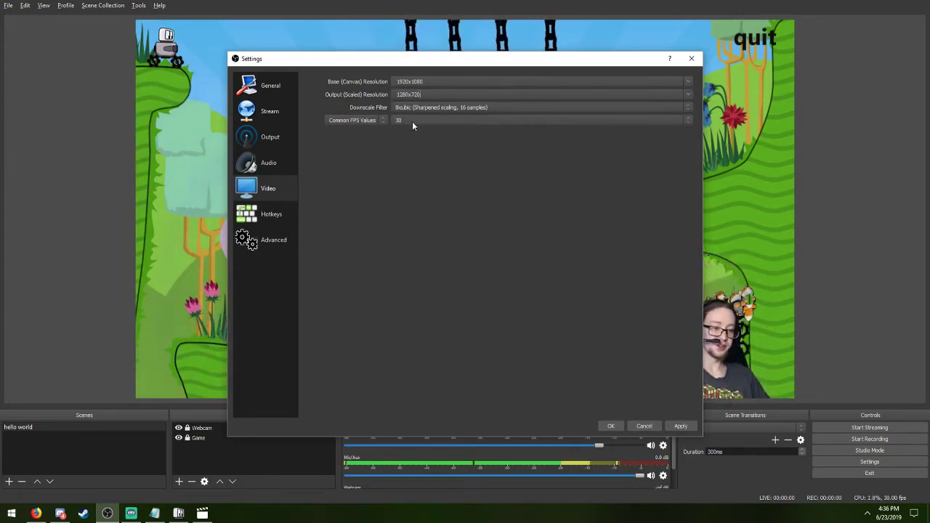
pyautogui.moveTo(36, 513)
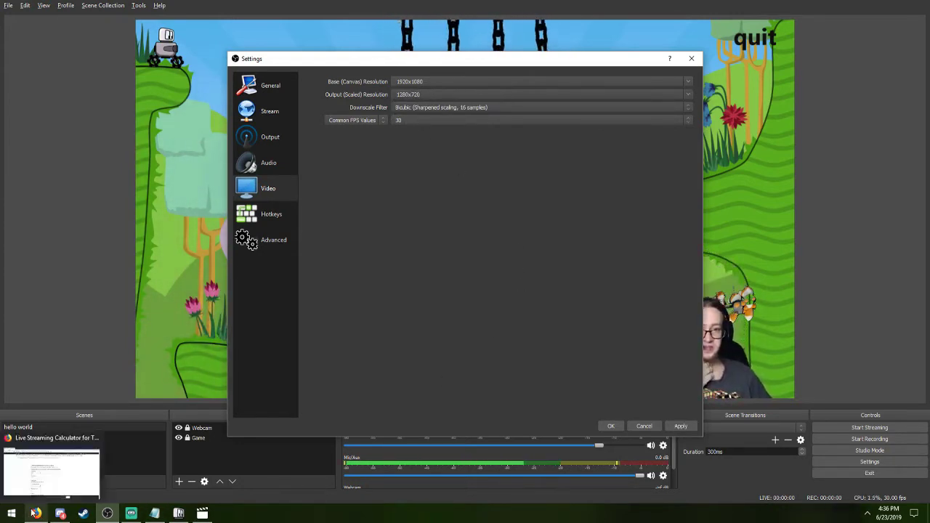
pyautogui.click(40, 490)
# Step: Select the calculator's 2764.8 kbps video, 96 audio and 2860.8 kbps stream bitrate values
pyautogui.scroll(-4, 230, 261)
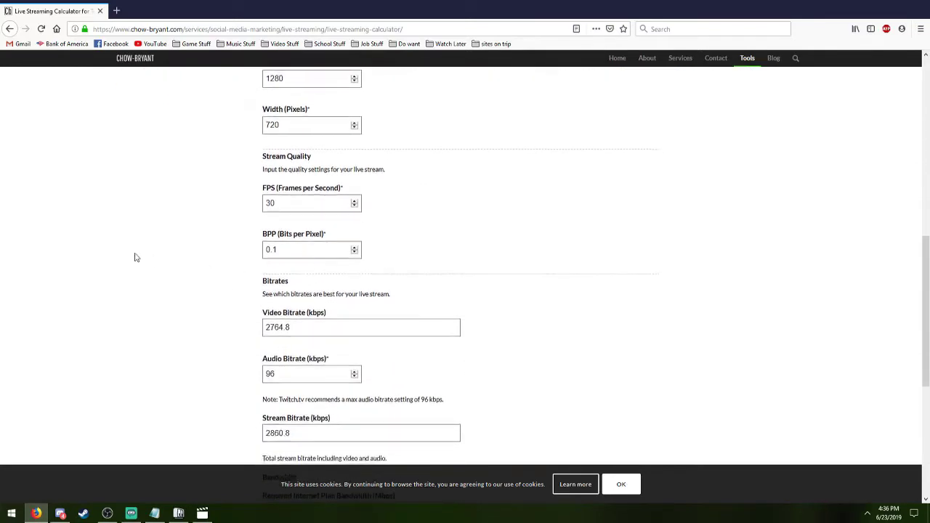
pyautogui.scroll(-3, 208, 258)
pyautogui.moveTo(396, 226); pyautogui.dragTo(253, 230)
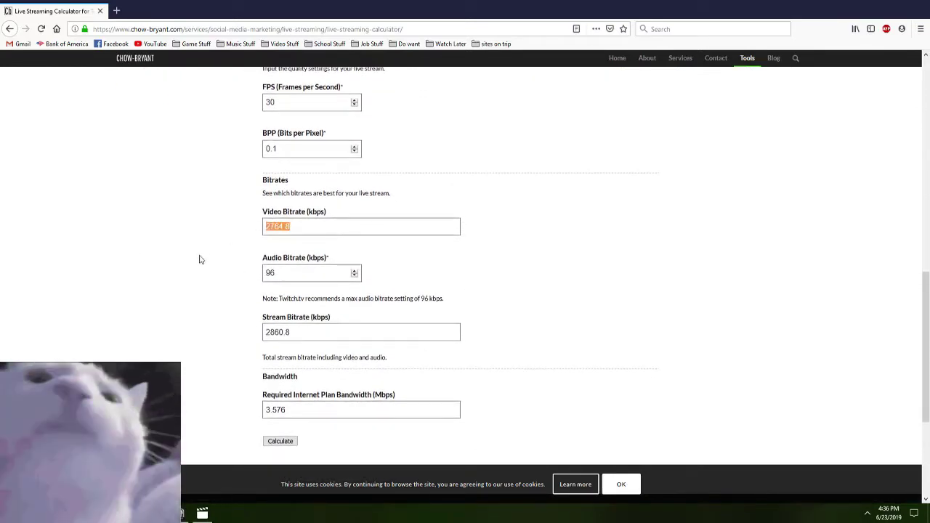
pyautogui.click(303, 272)
pyautogui.moveTo(303, 272); pyautogui.dragTo(239, 280)
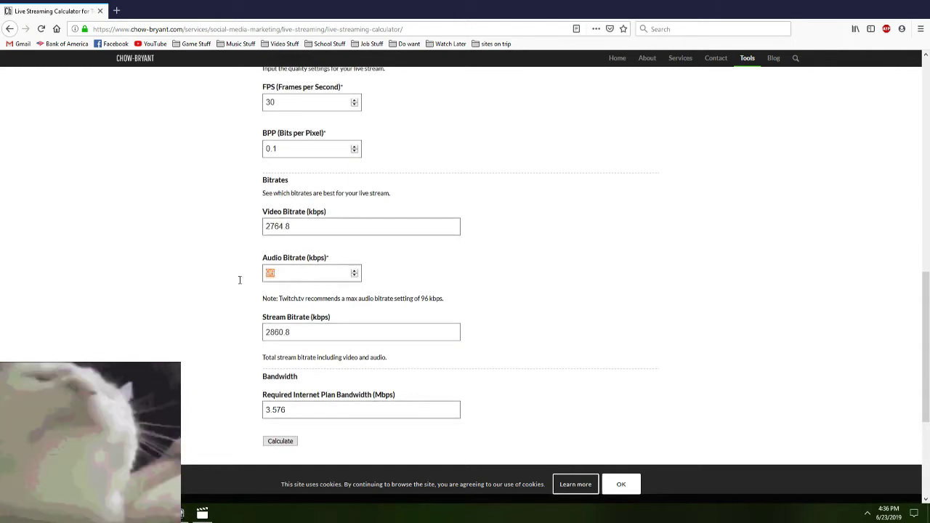
pyautogui.click(252, 278)
pyautogui.scroll(-2, 244, 290)
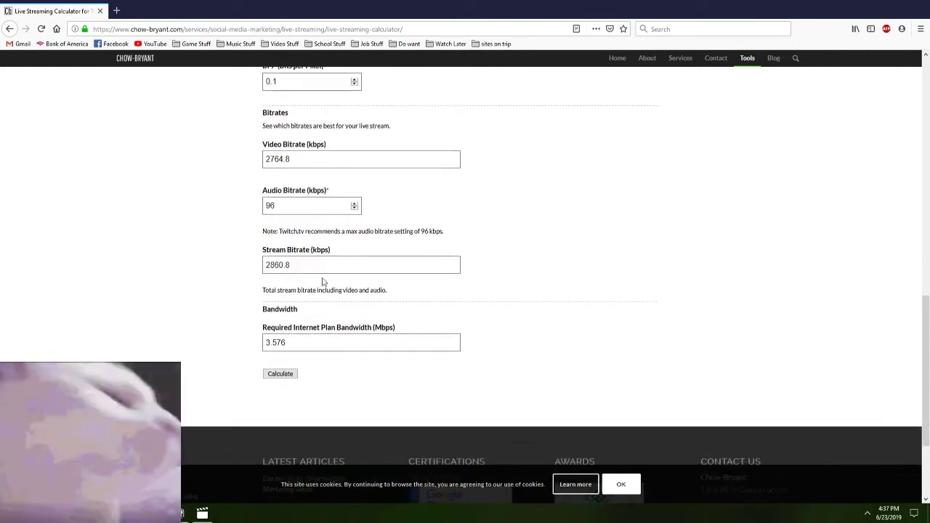
pyautogui.moveTo(326, 269); pyautogui.dragTo(269, 264)
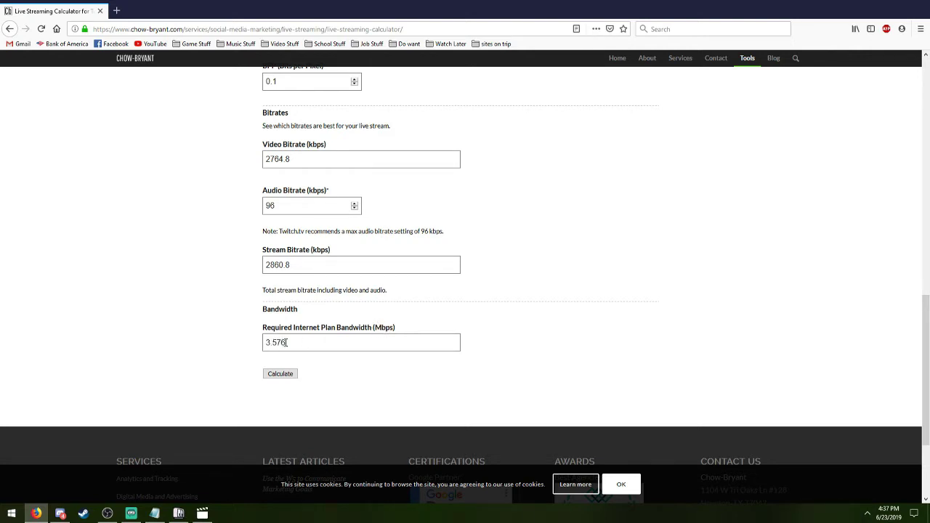
# Step: Review the 3.576 Mbps bandwidth estimate and return to OBS's Video settings
pyautogui.scroll(4, 245, 353)
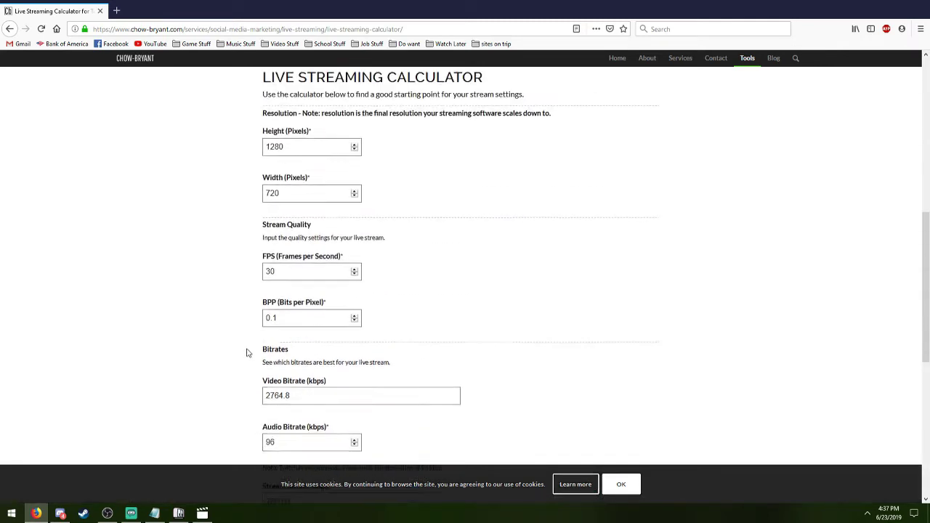
pyautogui.scroll(-2, 246, 353)
pyautogui.scroll(2, 292, 210)
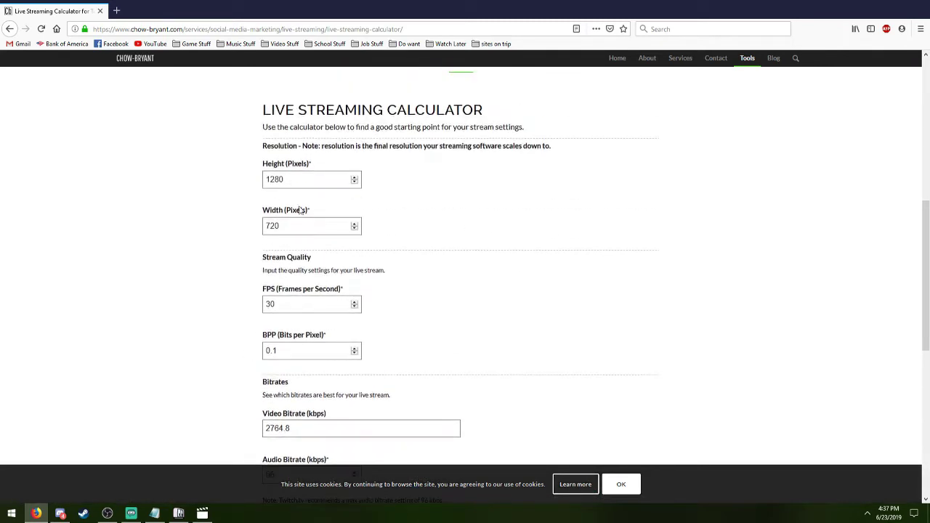
pyautogui.scroll(-5, 170, 307)
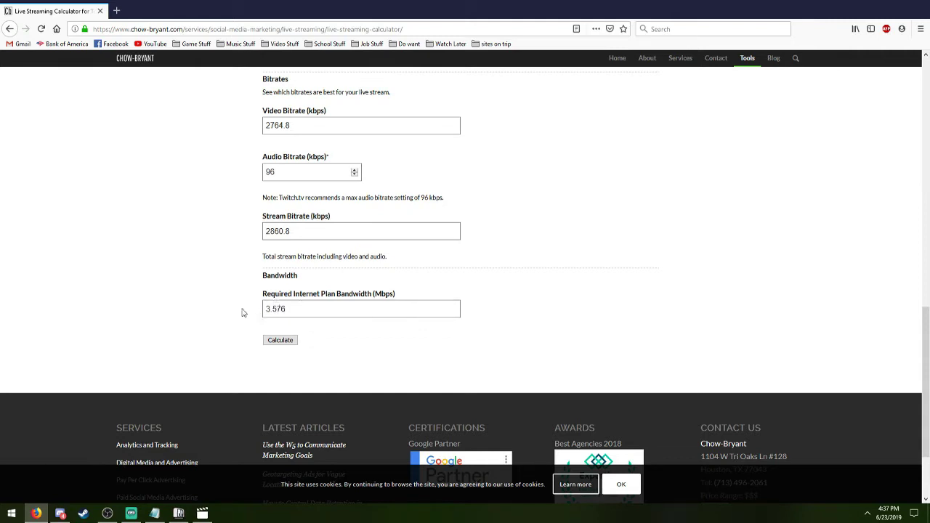
pyautogui.scroll(5, 242, 312)
pyautogui.hotkey('alt', 'Tab')
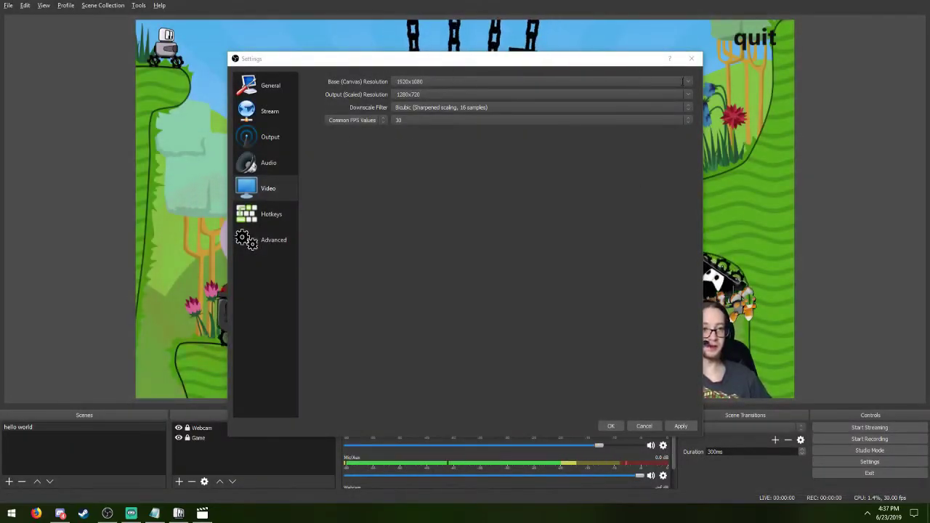
# Step: Keep Video settings at 1280x720 output, 30 FPS and Bicubic downscaling, then move the window to reveal the preview
pyautogui.click(683, 82)
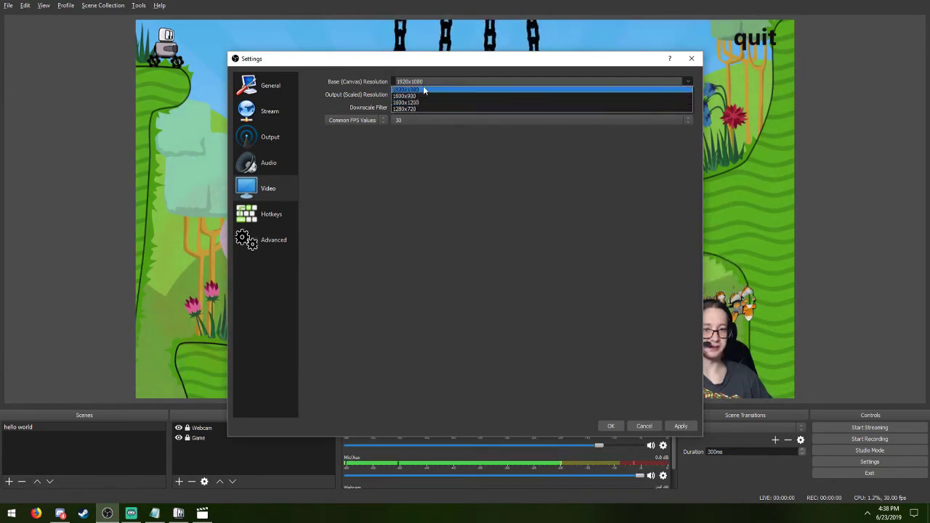
pyautogui.click(411, 108)
pyautogui.click(687, 121)
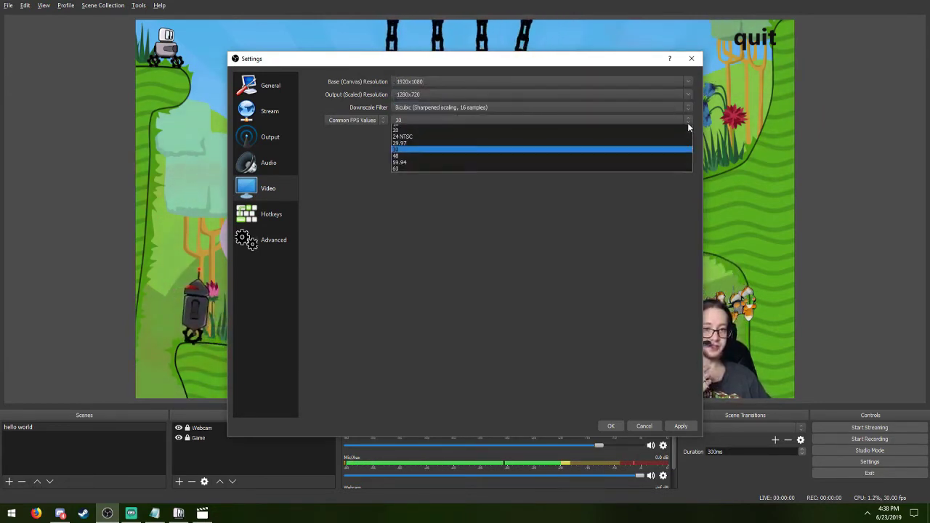
pyautogui.click(545, 153)
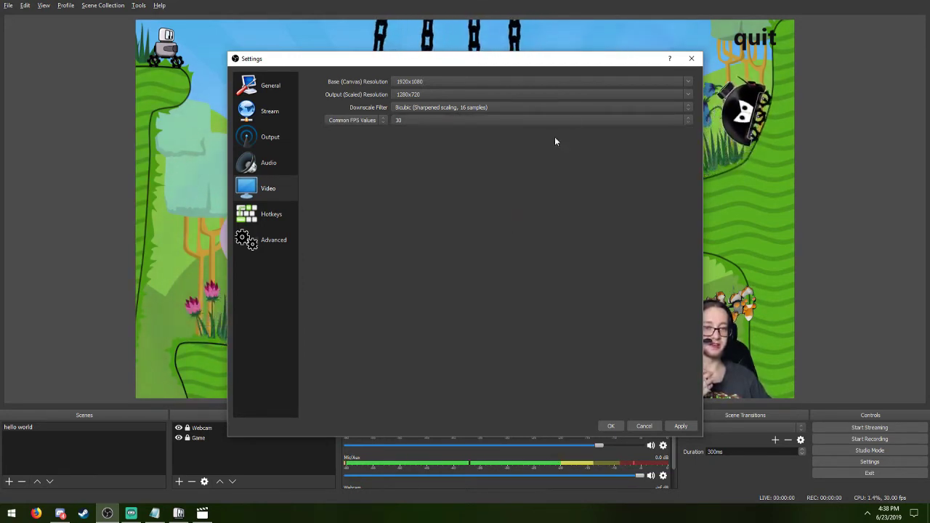
pyautogui.click(687, 108)
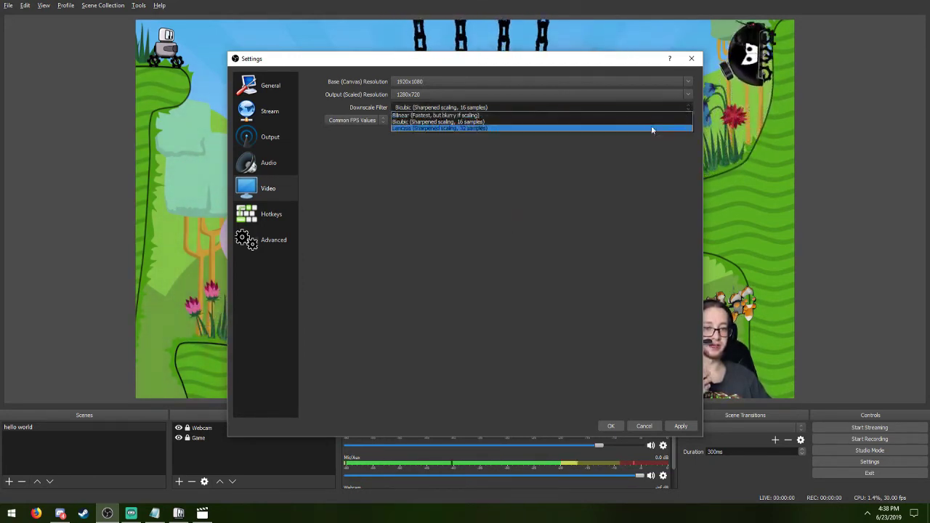
pyautogui.click(603, 122)
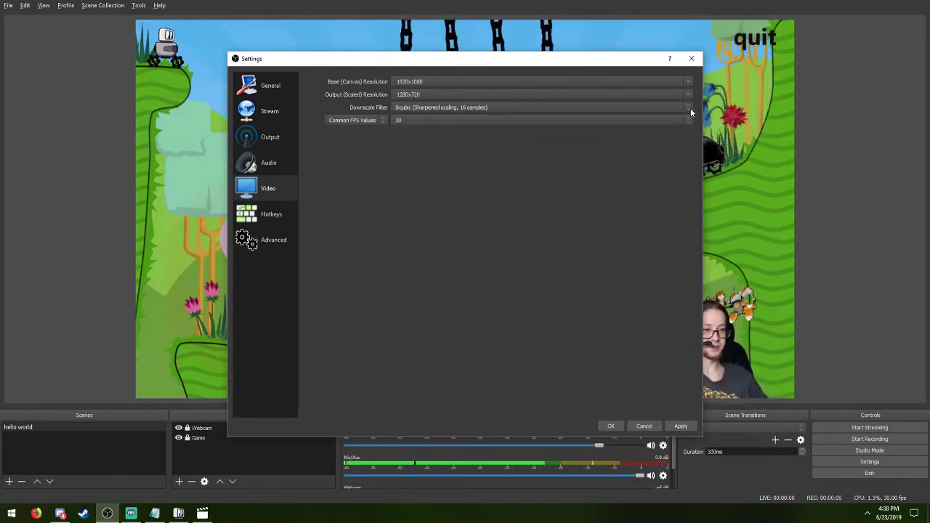
pyautogui.click(676, 107)
pyautogui.click(623, 121)
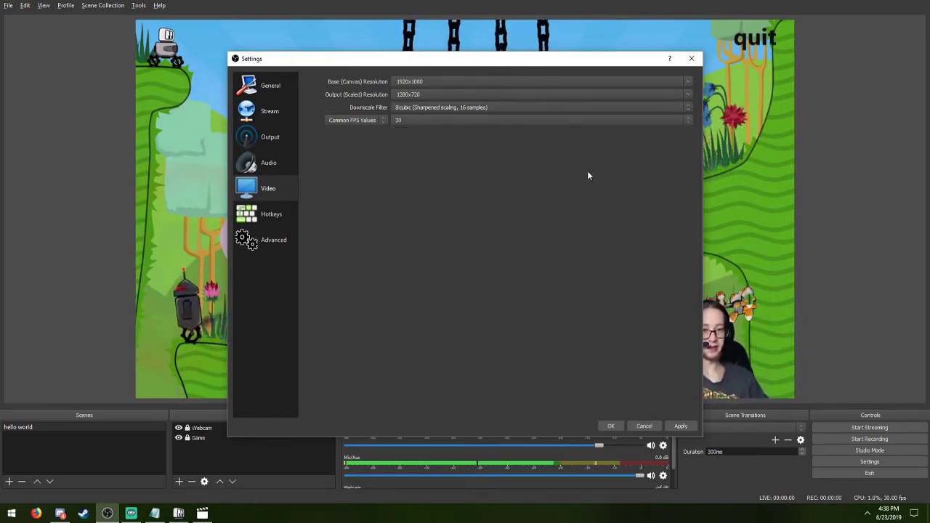
pyautogui.click(687, 95)
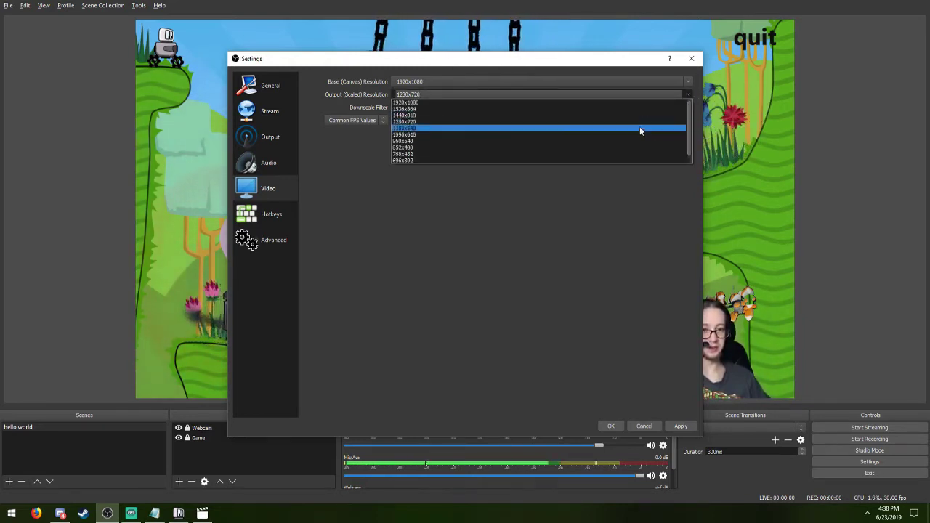
pyautogui.click(561, 222)
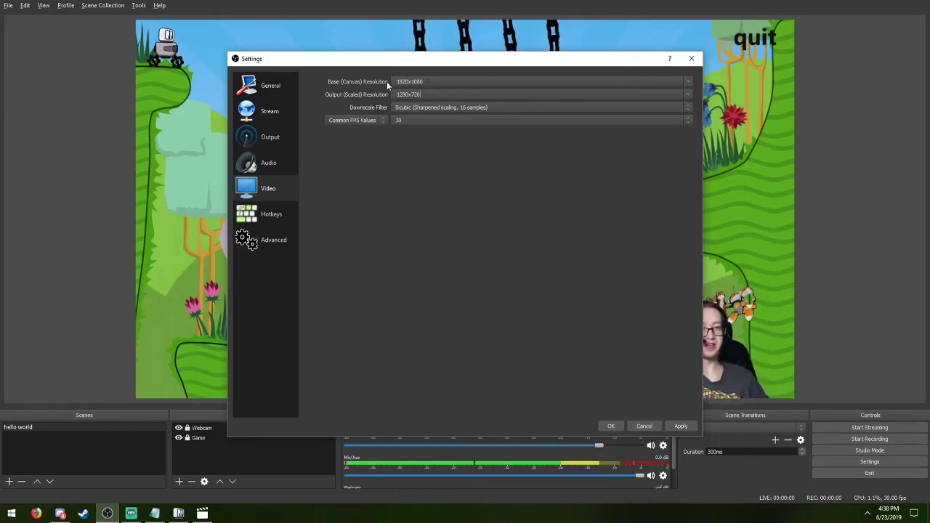
pyautogui.moveTo(383, 61); pyautogui.dragTo(222, 280)
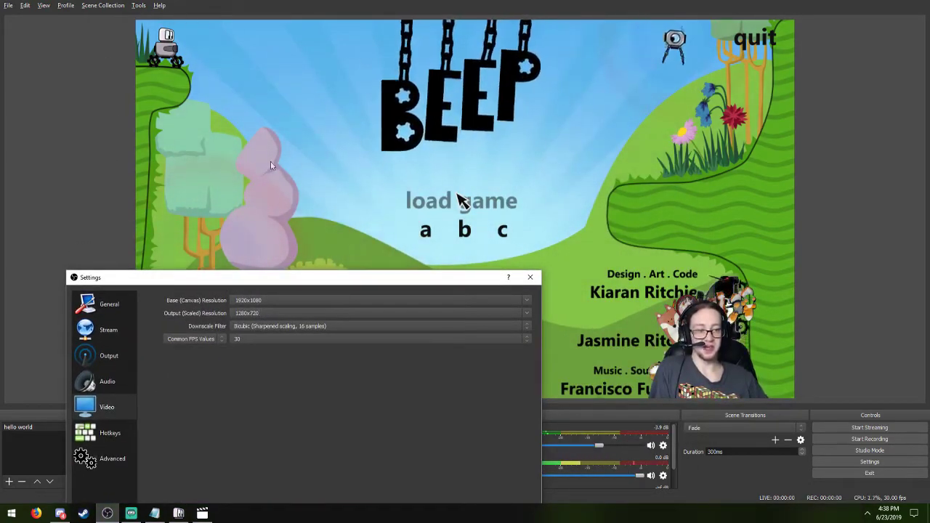
pyautogui.moveTo(311, 282); pyautogui.dragTo(510, 163)
pyautogui.click(724, 194)
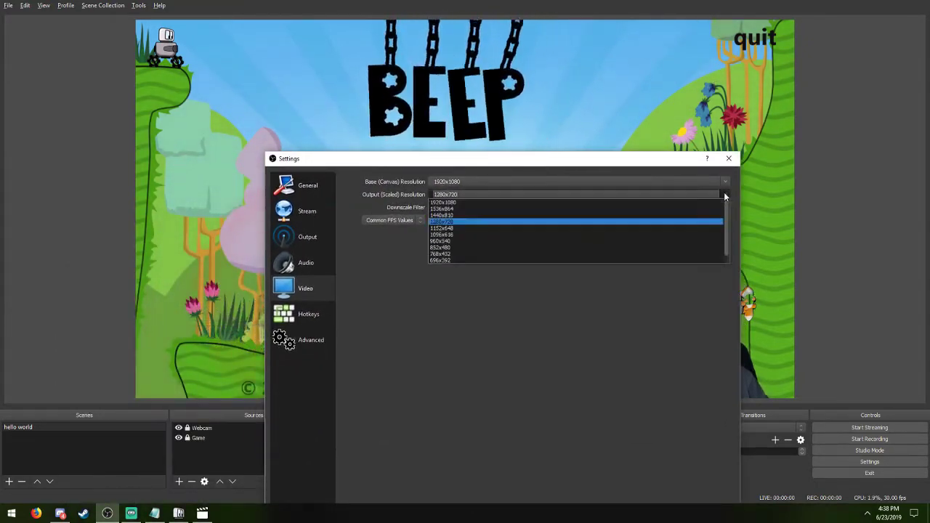
pyautogui.click(724, 195)
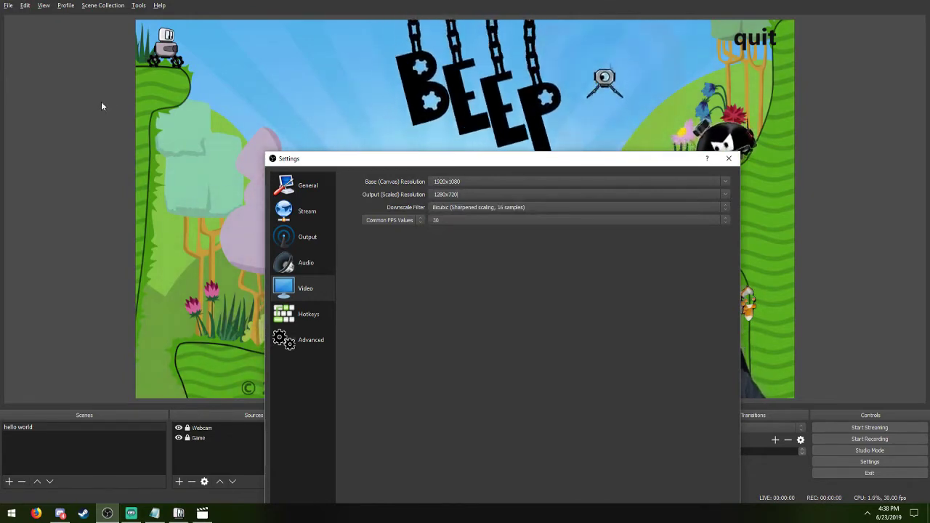
pyautogui.moveTo(361, 161); pyautogui.dragTo(180, 169)
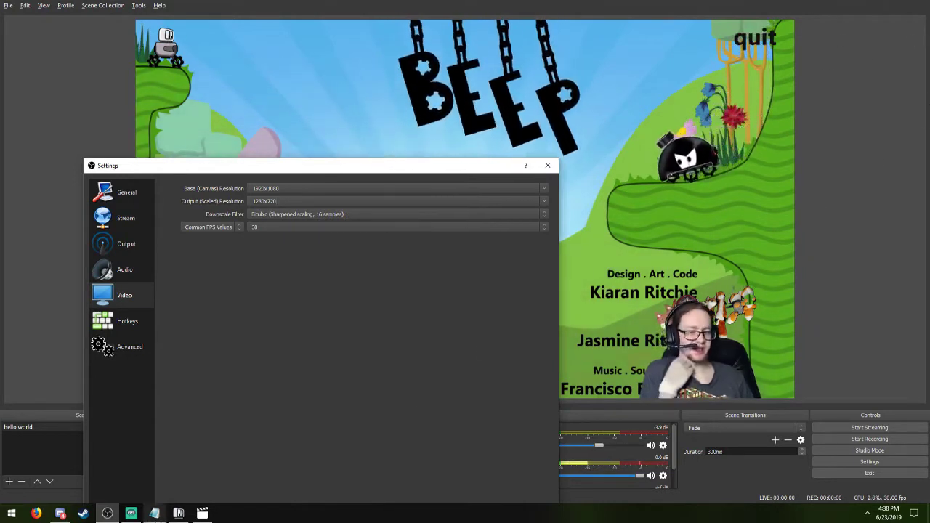
pyautogui.click(202, 513)
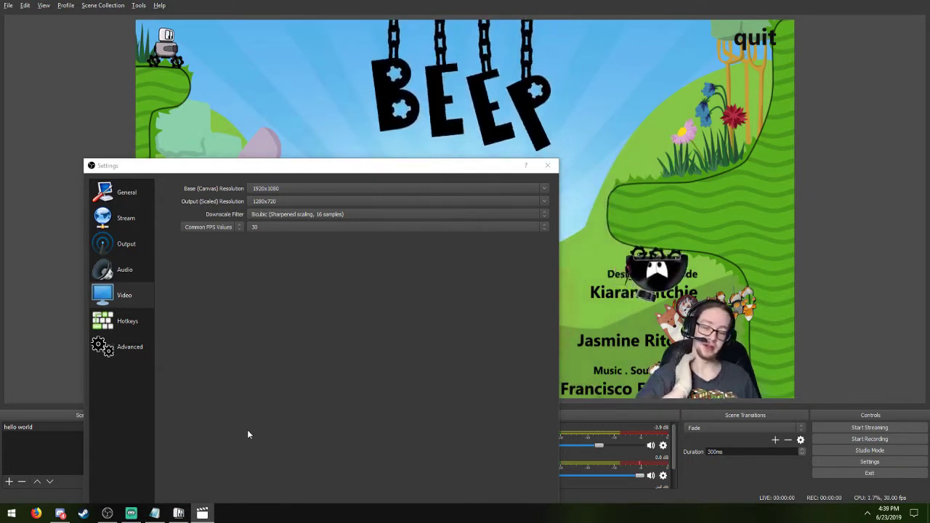
pyautogui.click(433, 224)
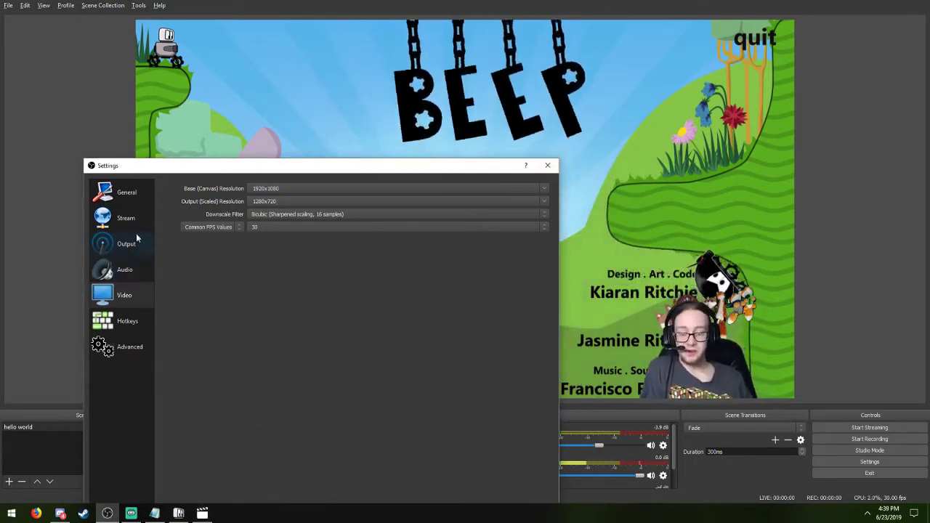
pyautogui.click(544, 188)
pyautogui.click(507, 216)
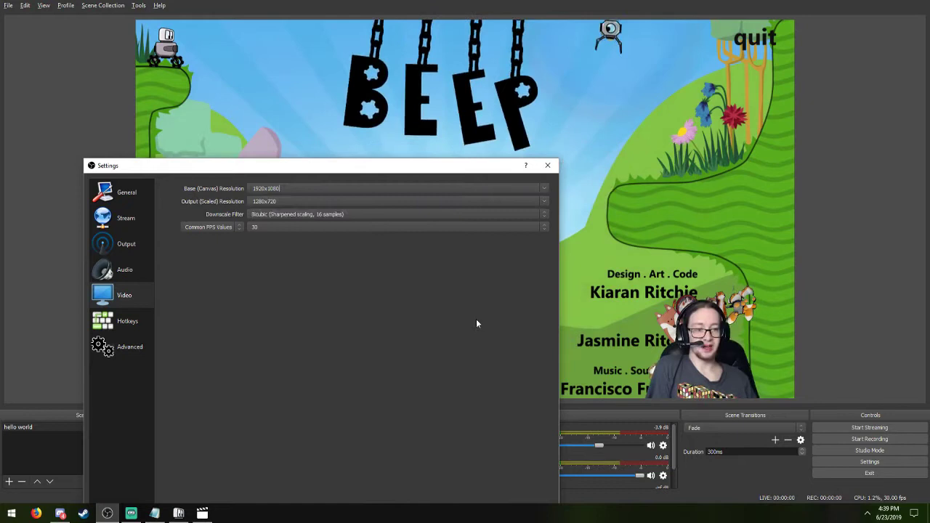
pyautogui.click(547, 201)
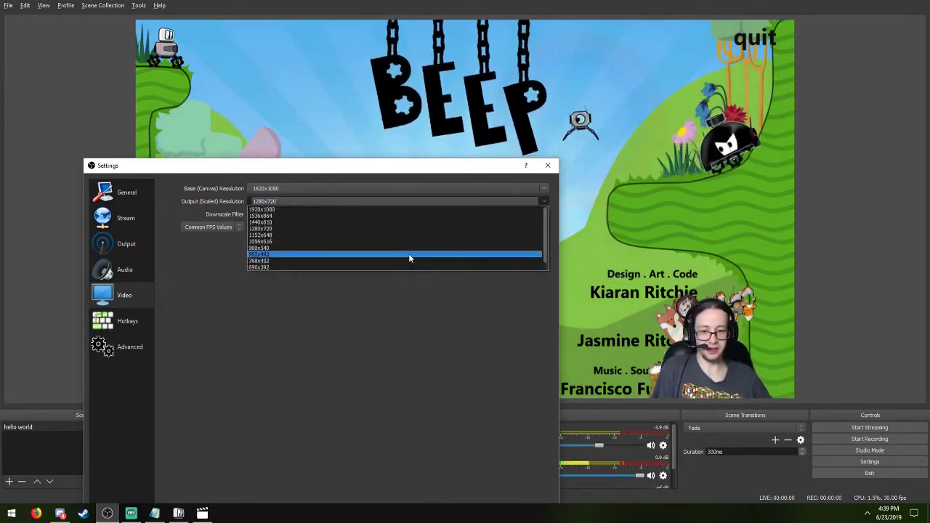
pyautogui.click(399, 267)
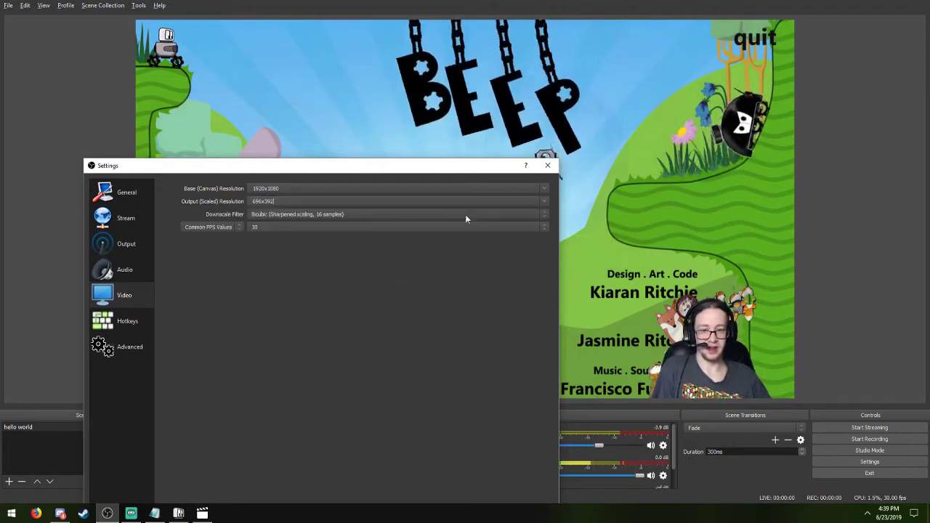
pyautogui.click(542, 199)
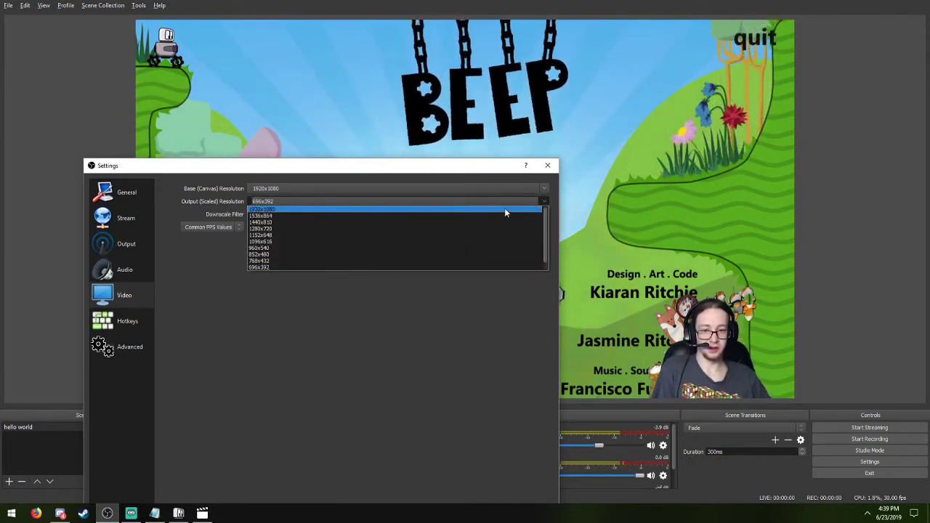
pyautogui.click(491, 229)
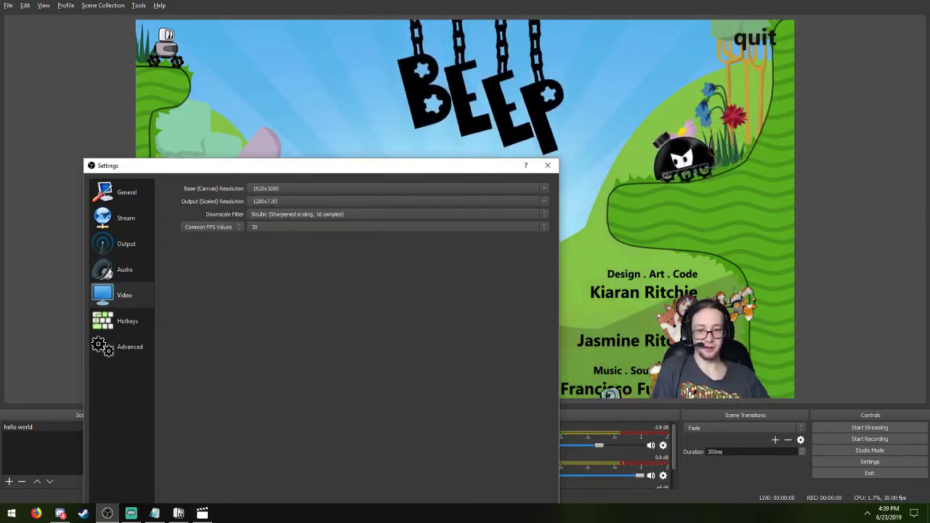
# Step: Switch to the Audio settings and keep the channels at Stereo
pyautogui.click(116, 273)
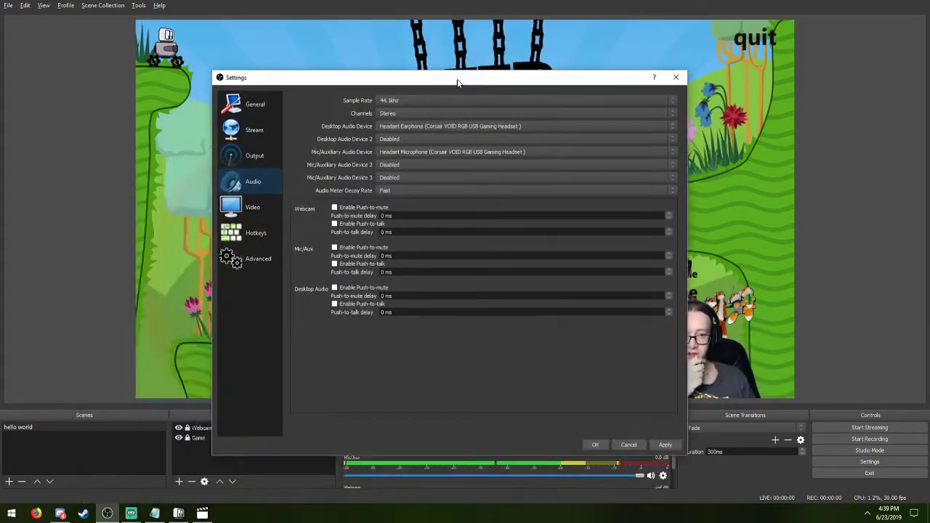
pyautogui.moveTo(458, 81); pyautogui.dragTo(468, 71)
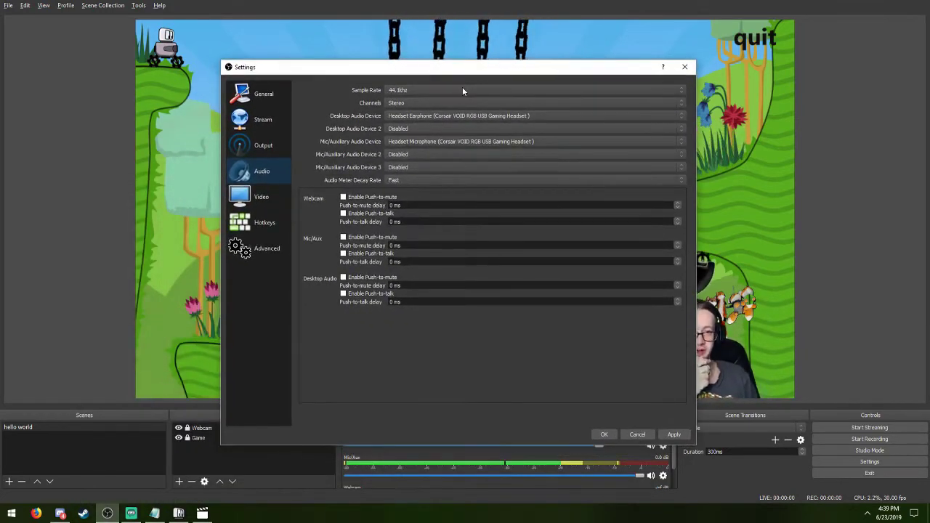
pyautogui.click(678, 102)
pyautogui.click(321, 104)
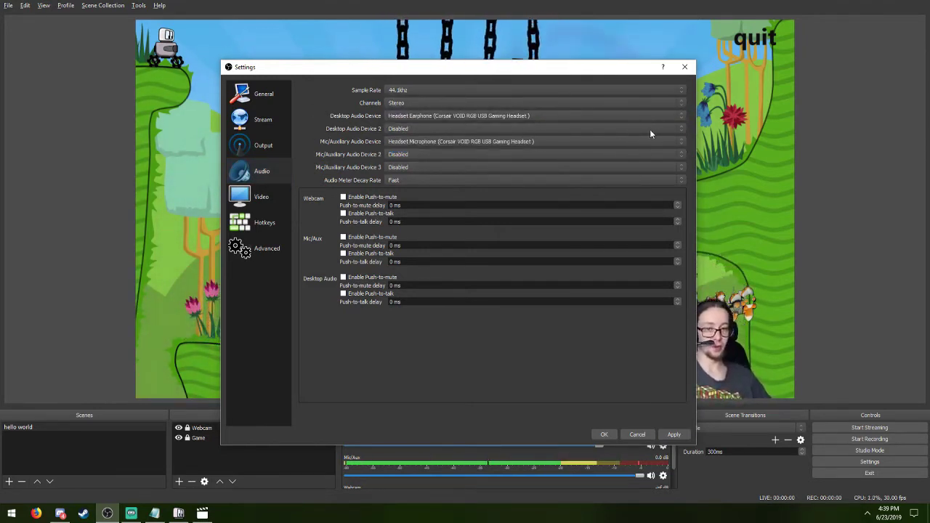
# Step: Keep Headset Earphone as the desktop audio device and Headset Microphone as the mic device
pyautogui.click(679, 117)
pyautogui.click(681, 119)
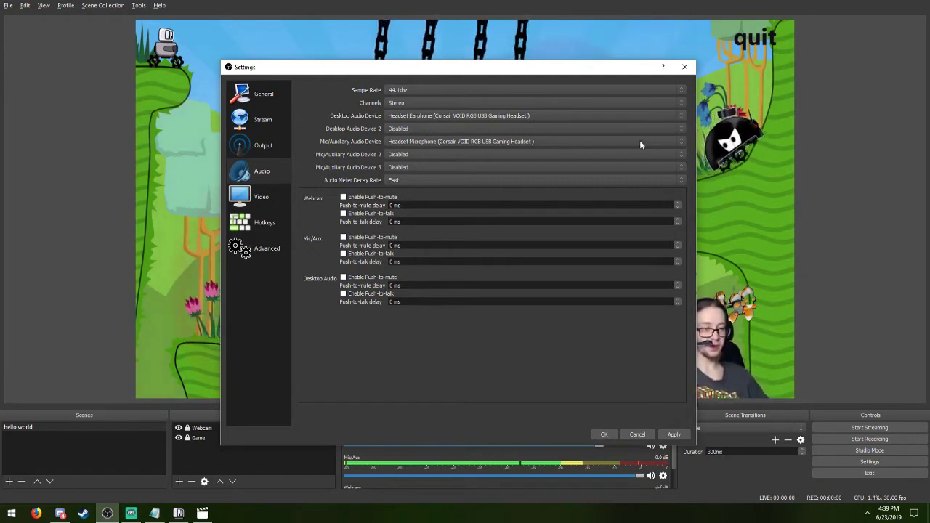
pyautogui.click(682, 117)
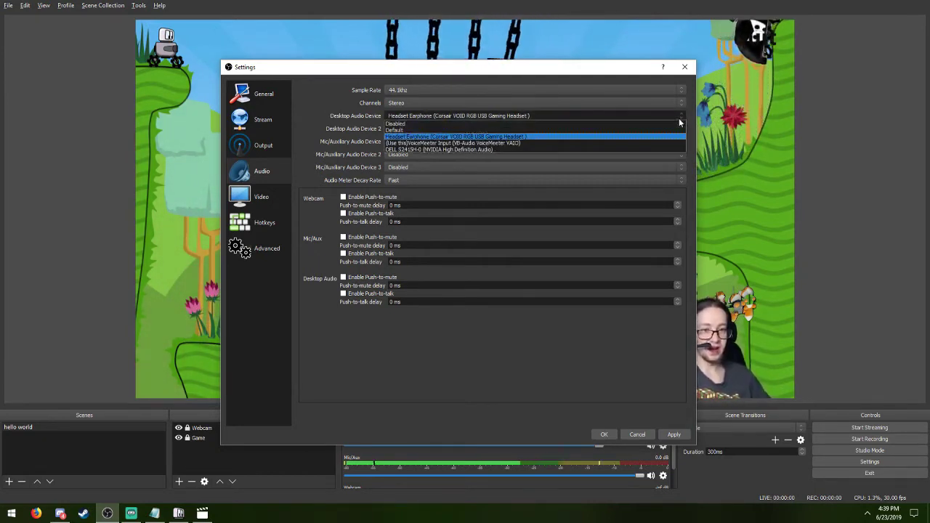
pyautogui.click(634, 138)
pyautogui.click(495, 143)
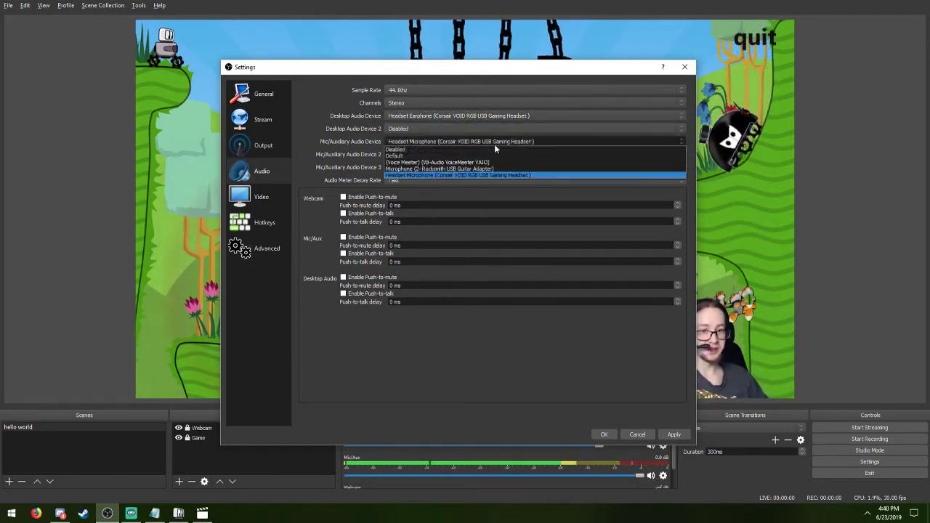
pyautogui.click(469, 173)
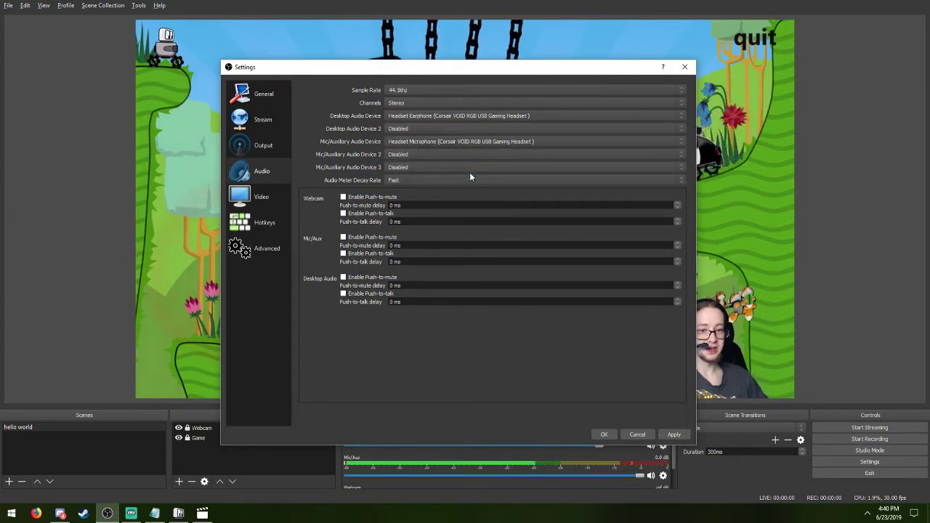
pyautogui.click(528, 116)
pyautogui.click(509, 142)
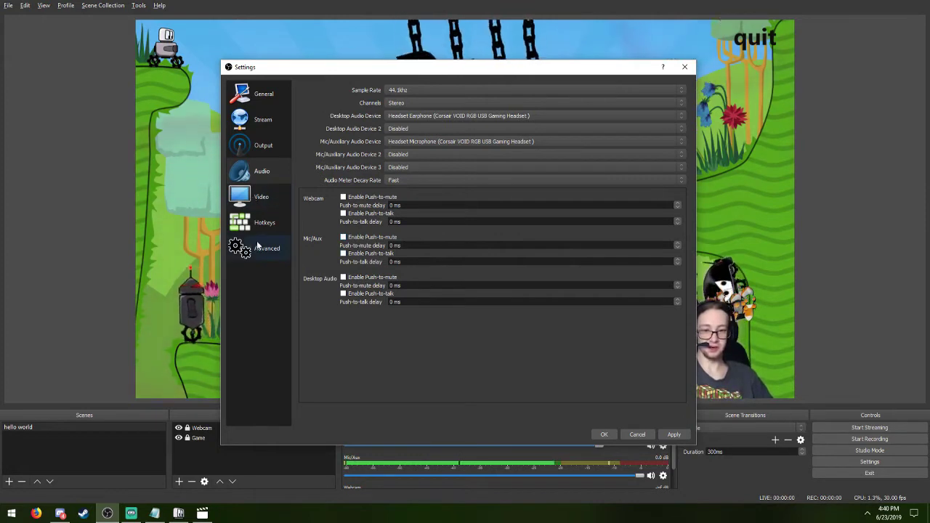
# Step: In Output settings, set the video bitrate to 3000 with output mode kept at Simple
pyautogui.click(262, 156)
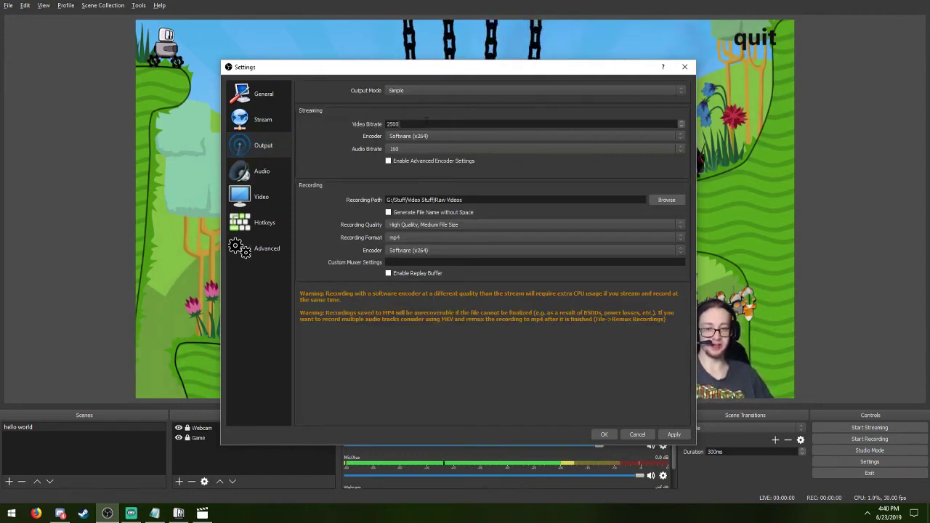
pyautogui.doubleClick(392, 125)
pyautogui.write('3000')
pyautogui.click(410, 90)
pyautogui.click(406, 92)
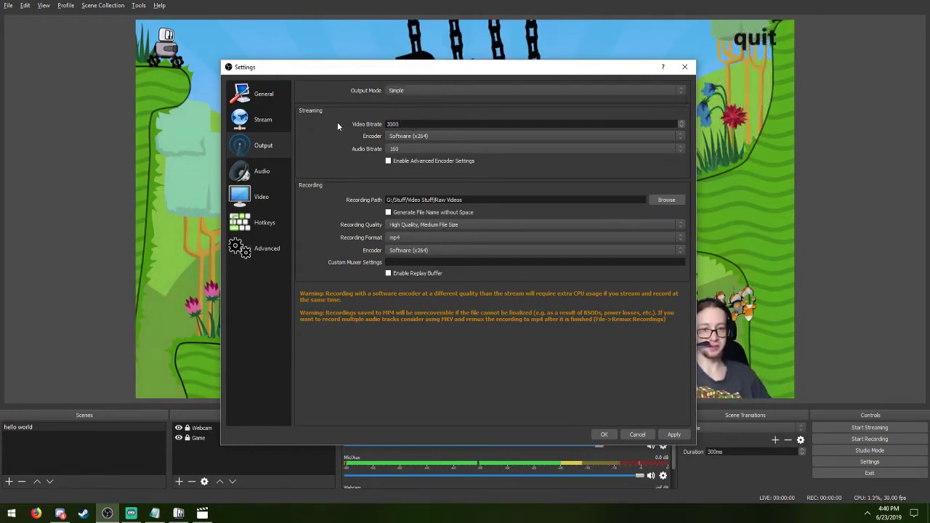
# Step: Keep Software (x264) as the streaming encoder and set the audio bitrate to 96
pyautogui.click(426, 135)
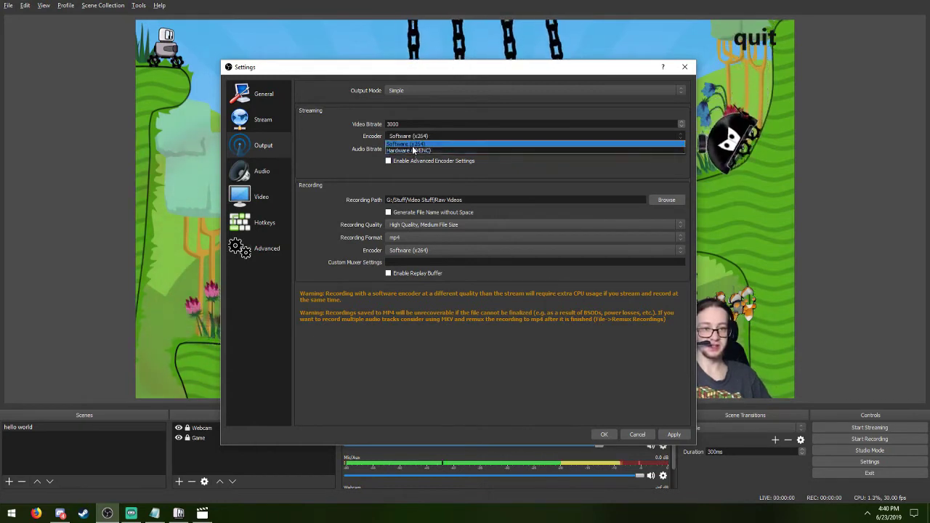
pyautogui.click(314, 140)
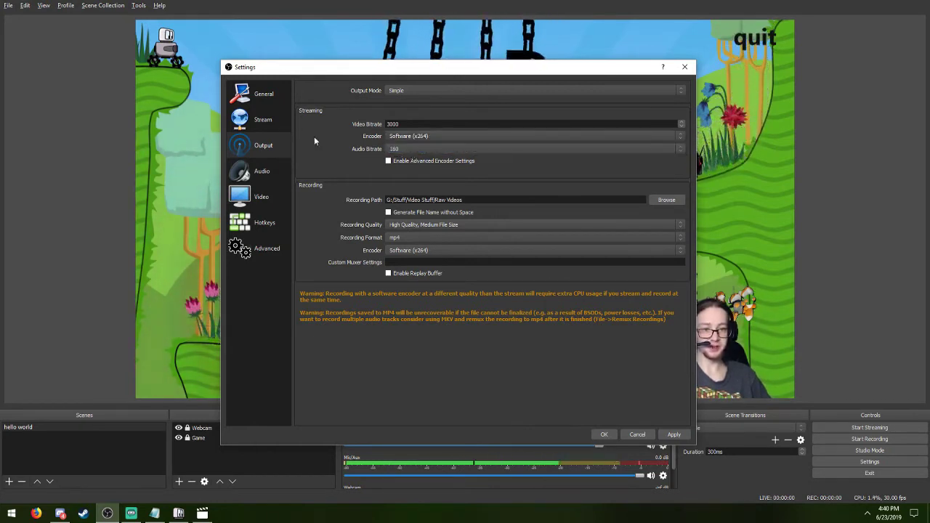
pyautogui.click(413, 135)
pyautogui.click(412, 136)
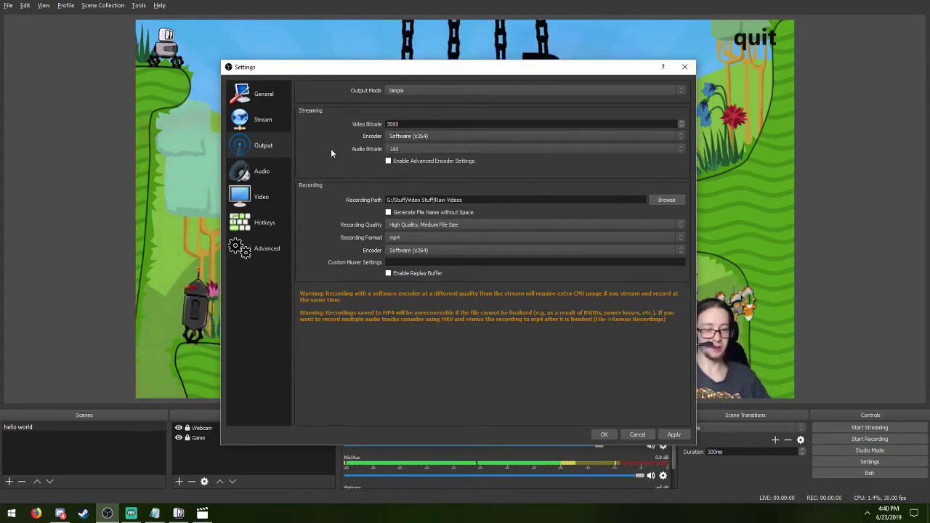
pyautogui.click(401, 149)
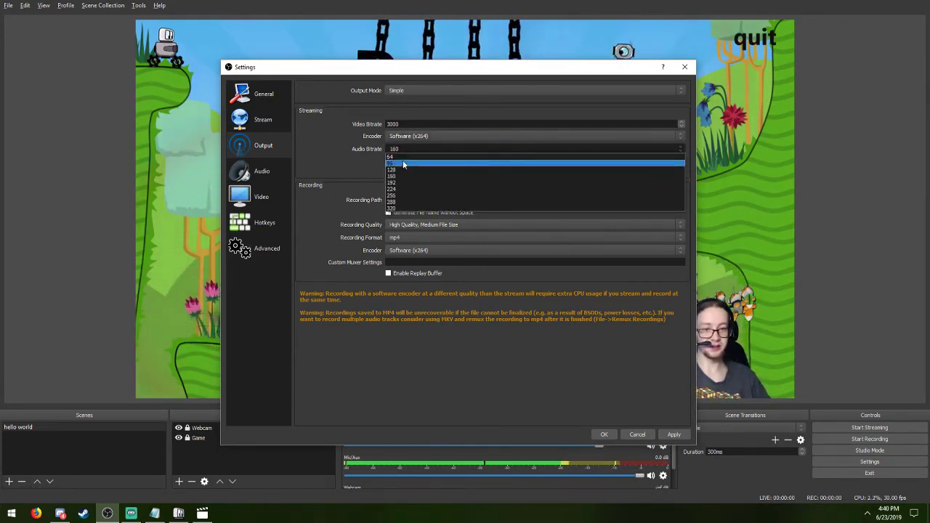
pyautogui.click(396, 163)
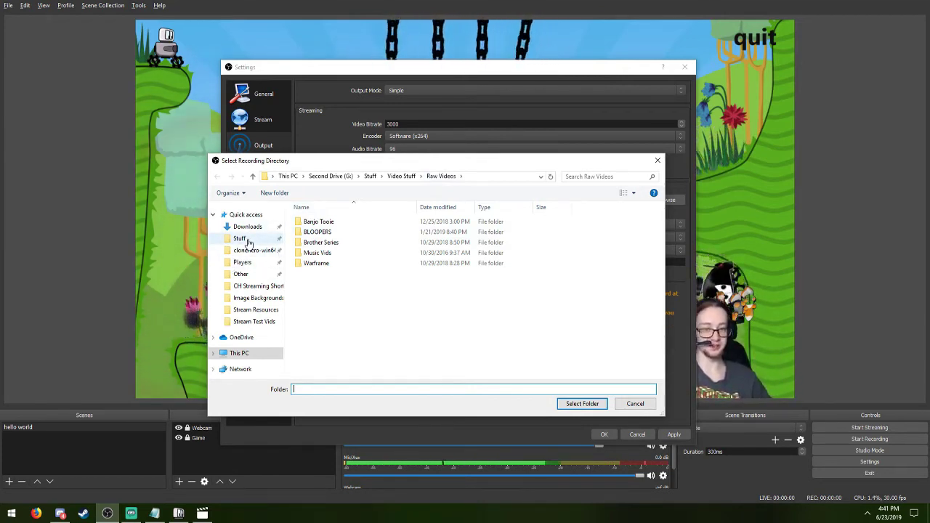
# Step: Choose G:/Stuff/Video Stuff/Stream Test Vids as the recording folder
pyautogui.click(241, 238)
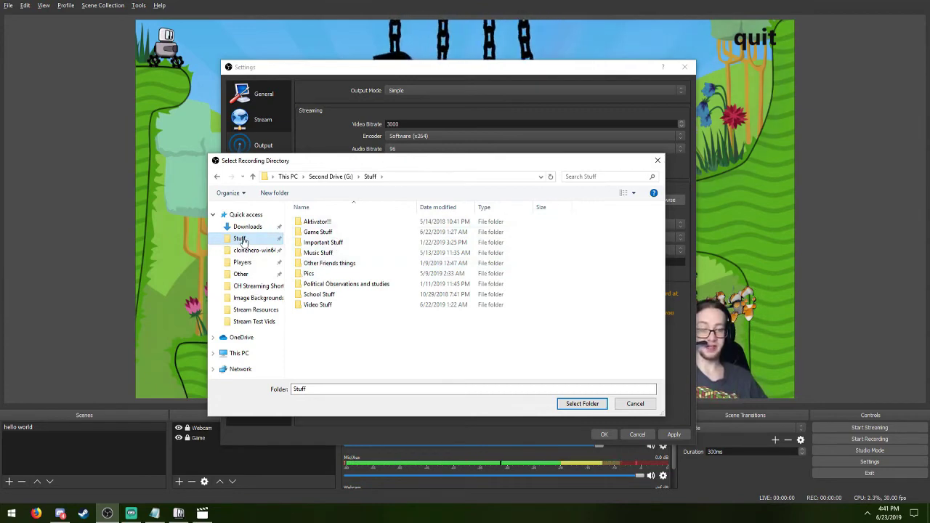
pyautogui.doubleClick(318, 304)
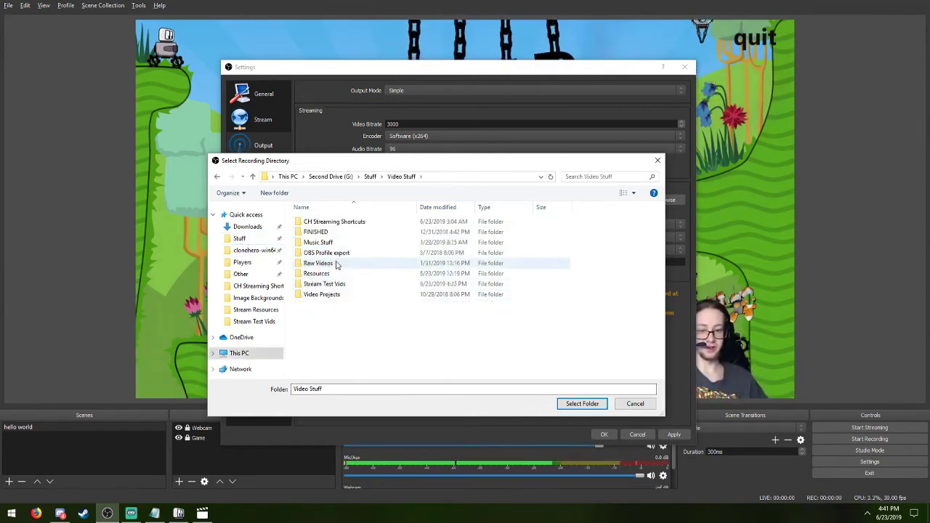
pyautogui.click(322, 285)
pyautogui.click(582, 403)
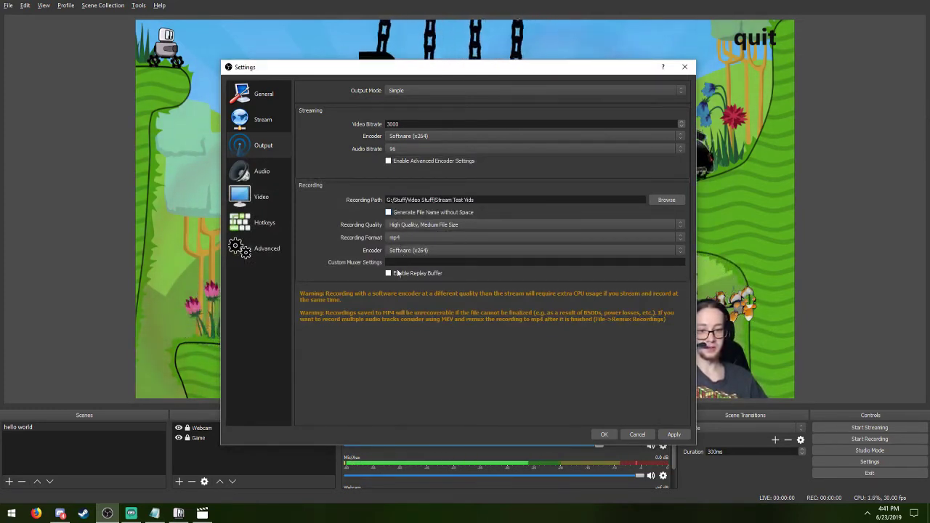
# Step: Set recording quality to Same as stream, keep the mp4 format, and save the output settings
pyautogui.click(417, 225)
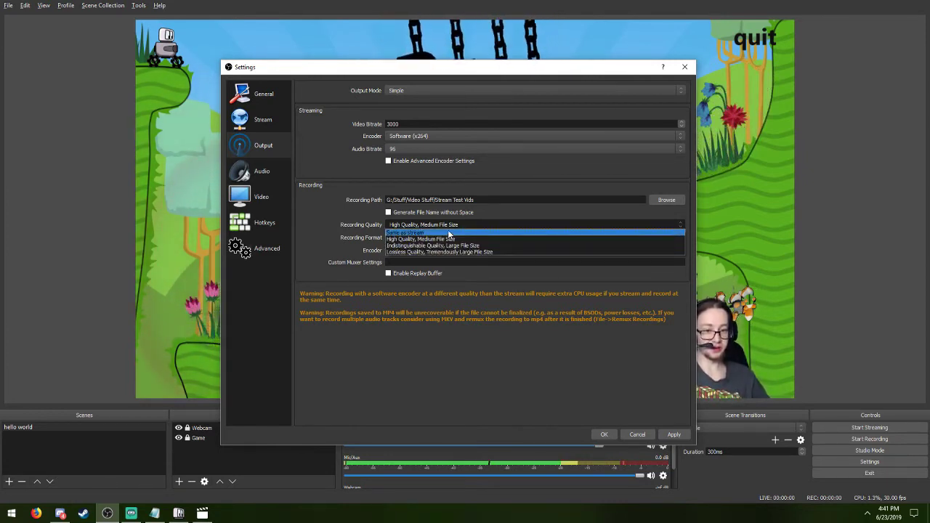
pyautogui.click(449, 233)
pyautogui.click(441, 238)
pyautogui.click(442, 237)
pyautogui.click(442, 238)
pyautogui.click(427, 252)
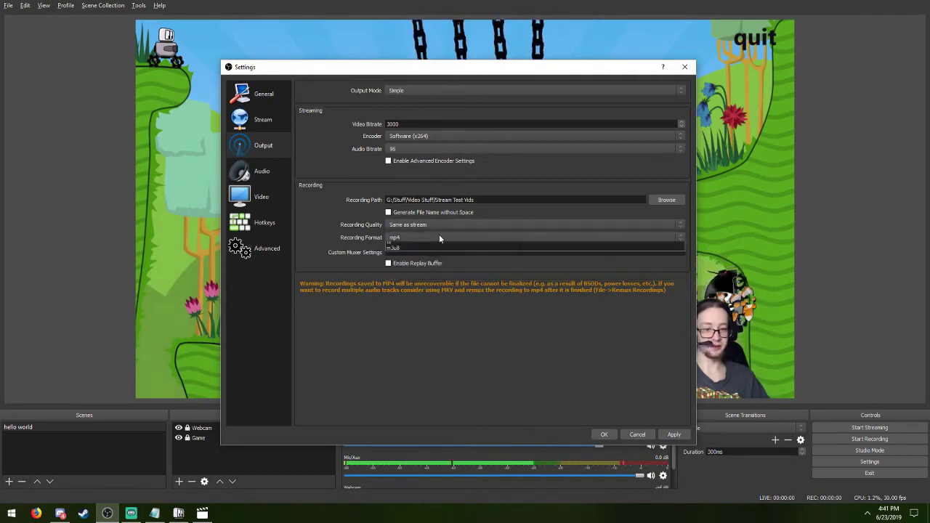
pyautogui.scroll(1, 435, 240)
pyautogui.click(440, 240)
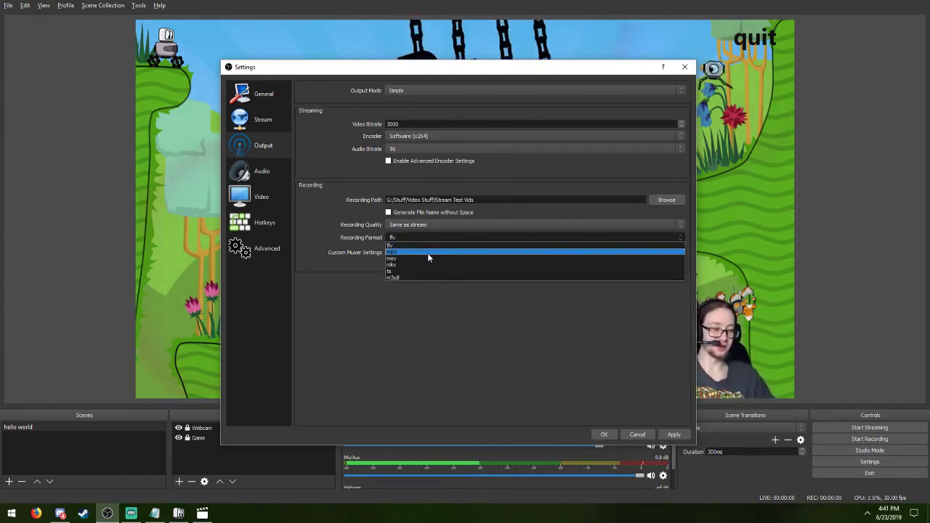
pyautogui.click(427, 253)
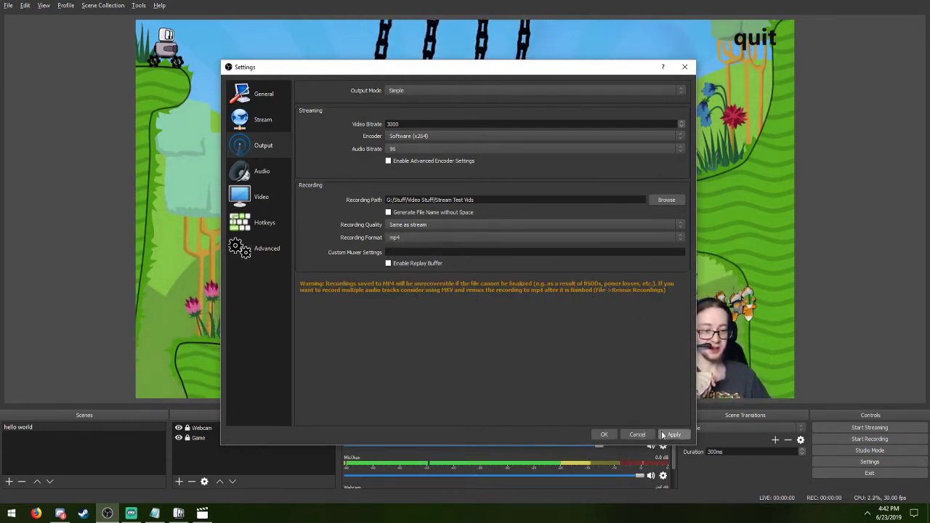
pyautogui.click(605, 435)
# Step: Unmute the BEEP game in the Windows volume mixer and close the mixer
pyautogui.click(867, 512)
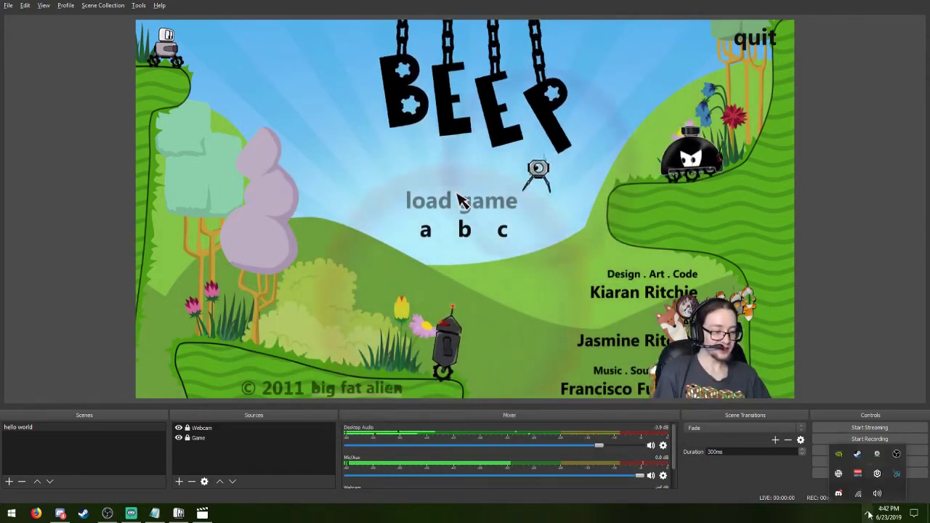
pyautogui.rightClick(877, 493)
pyautogui.click(884, 408)
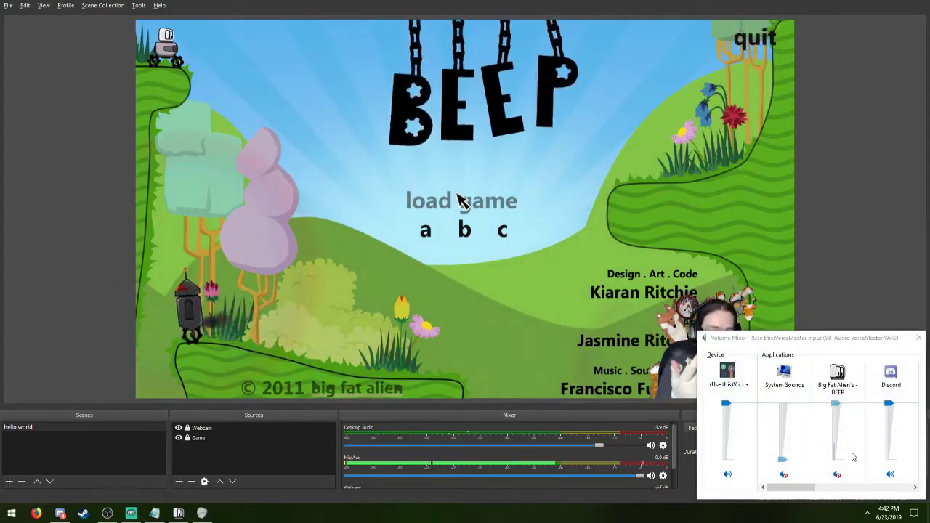
pyautogui.click(837, 474)
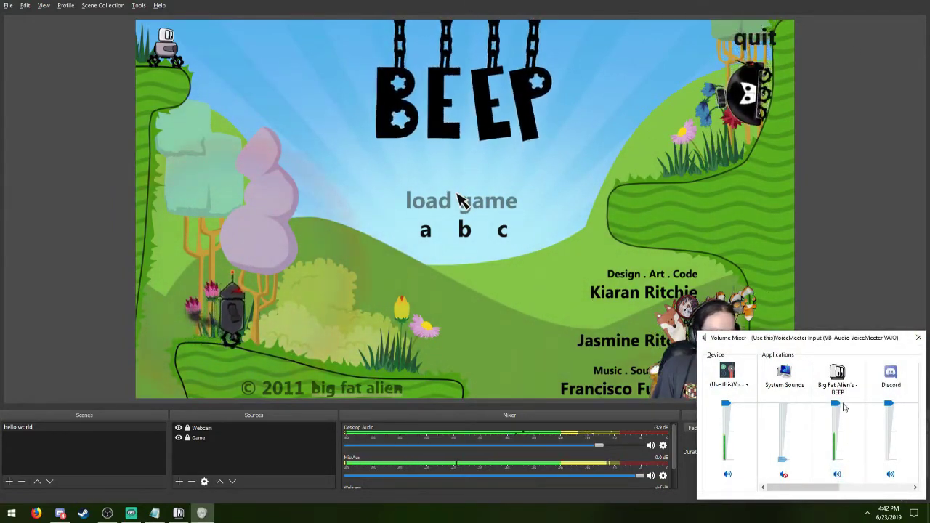
pyautogui.click(867, 512)
pyautogui.click(876, 493)
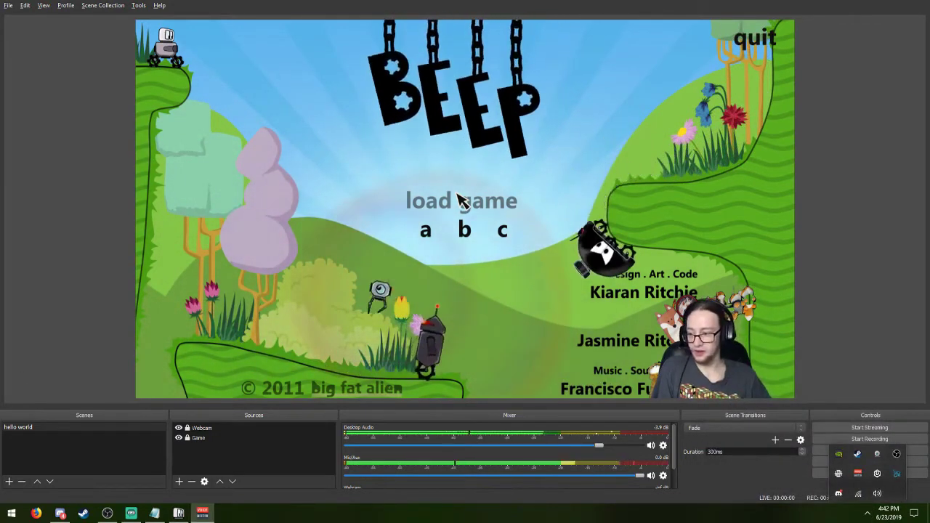
pyautogui.click(459, 200)
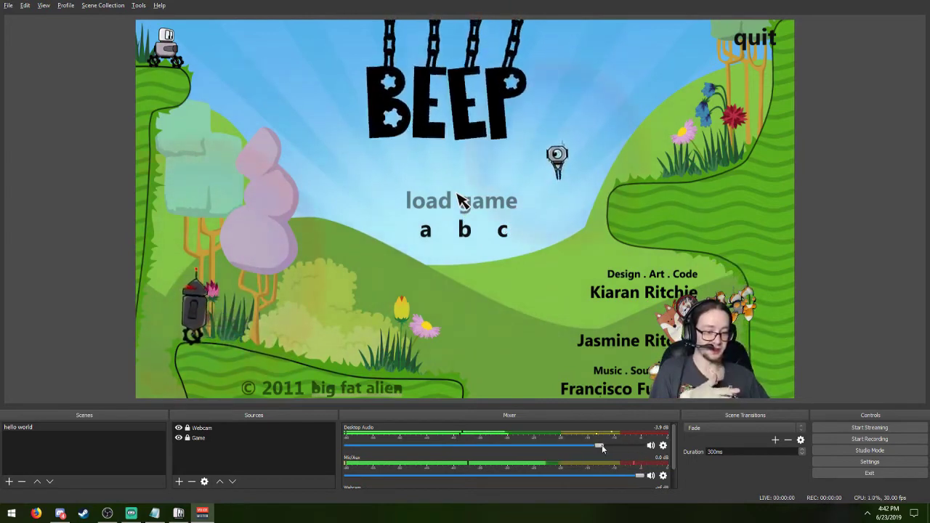
# Step: Keep the microphone at full volume and set the Desktop Audio fader to -5.2 dB
pyautogui.moveTo(635, 475); pyautogui.dragTo(361, 466)
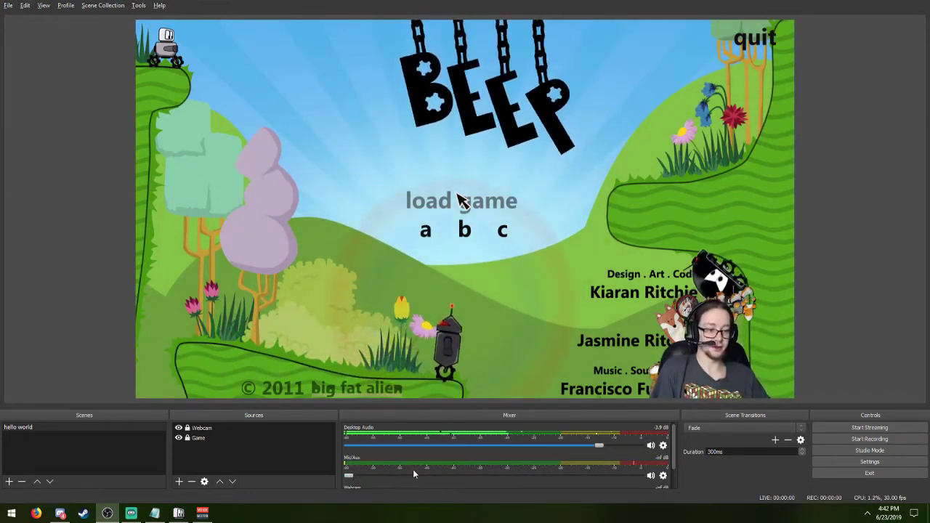
pyautogui.moveTo(351, 477); pyautogui.dragTo(639, 476)
pyautogui.moveTo(597, 448); pyautogui.dragTo(588, 448)
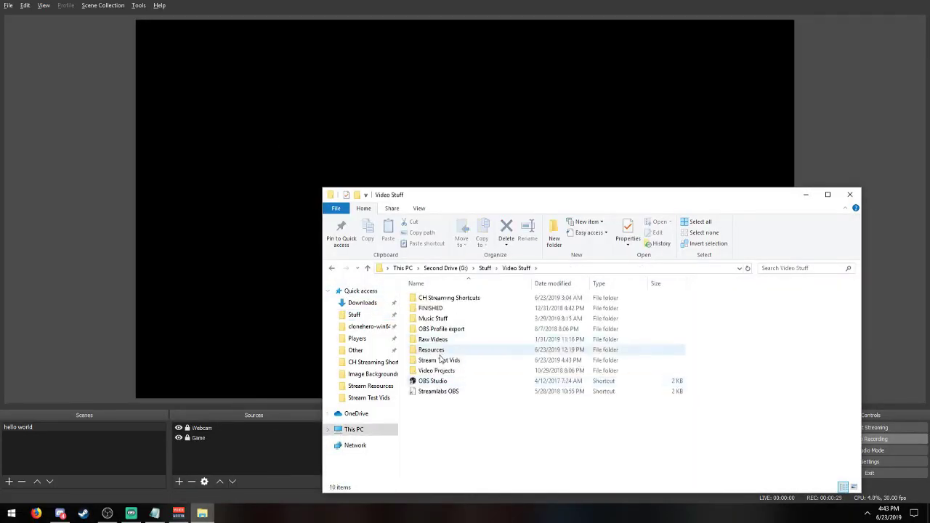
pyautogui.doubleClick(439, 361)
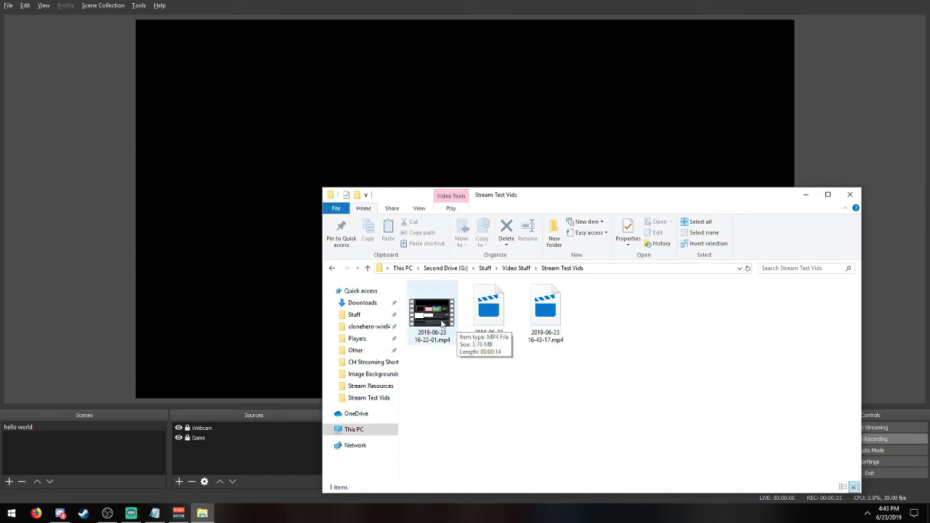
pyautogui.doubleClick(442, 323)
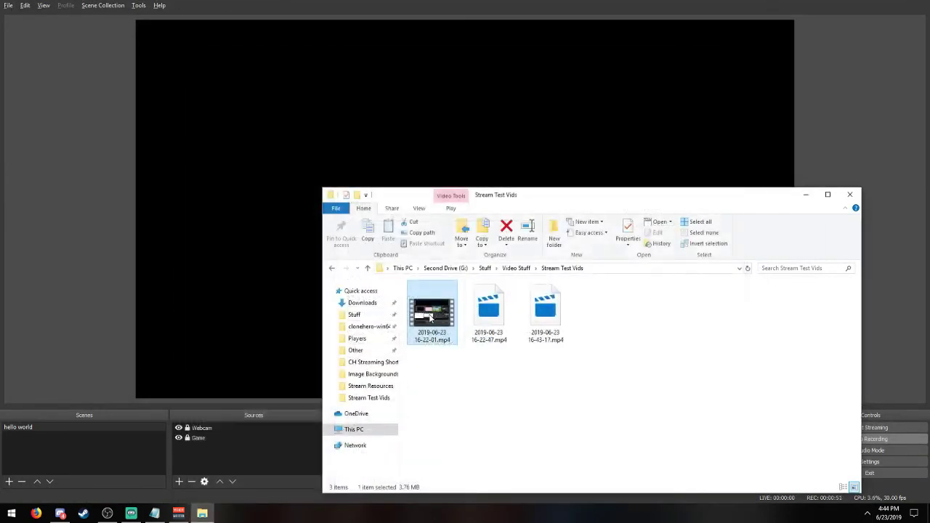
pyautogui.doubleClick(432, 318)
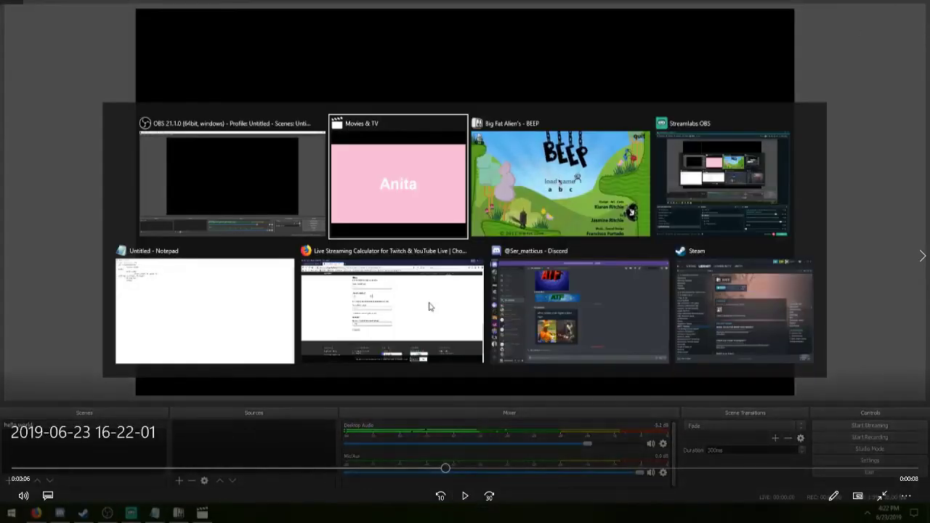
pyautogui.click(882, 496)
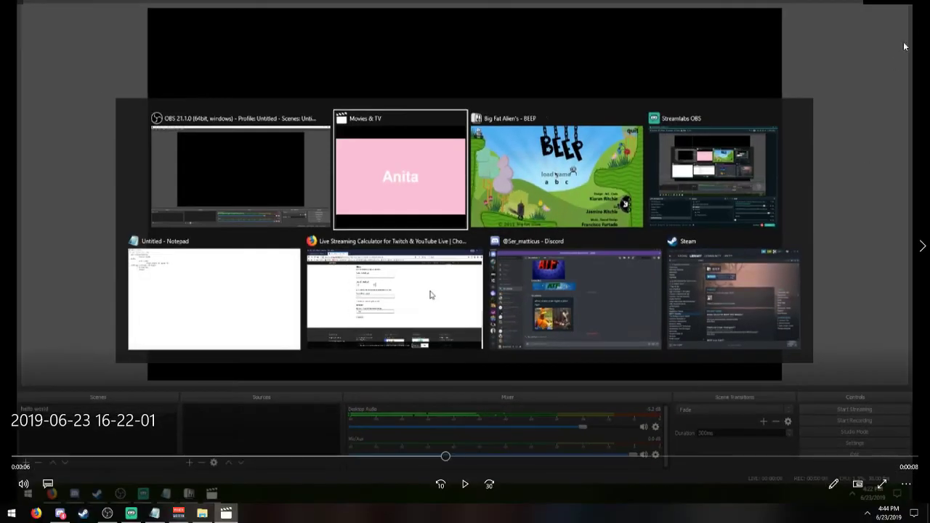
pyautogui.hotkey('alt', 'F4')
# Step: Stop the test recording in OBS and return to the Stream Test Vids folder
pyautogui.click(509, 324)
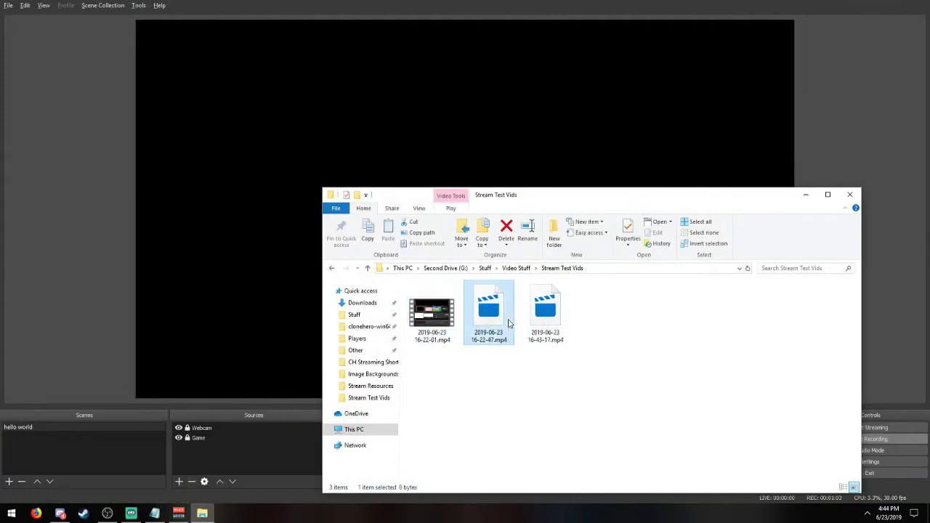
pyautogui.rightClick(509, 324)
pyautogui.click(897, 334)
pyautogui.click(881, 437)
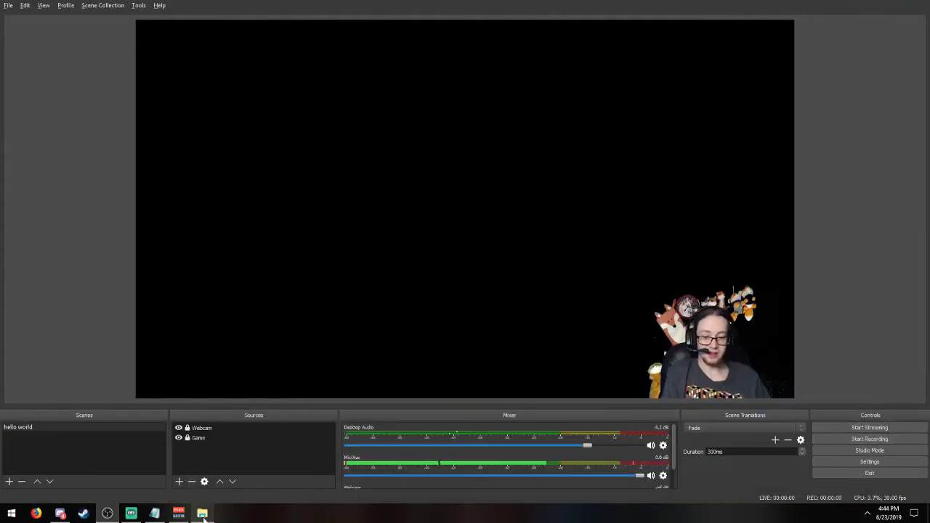
pyautogui.click(202, 513)
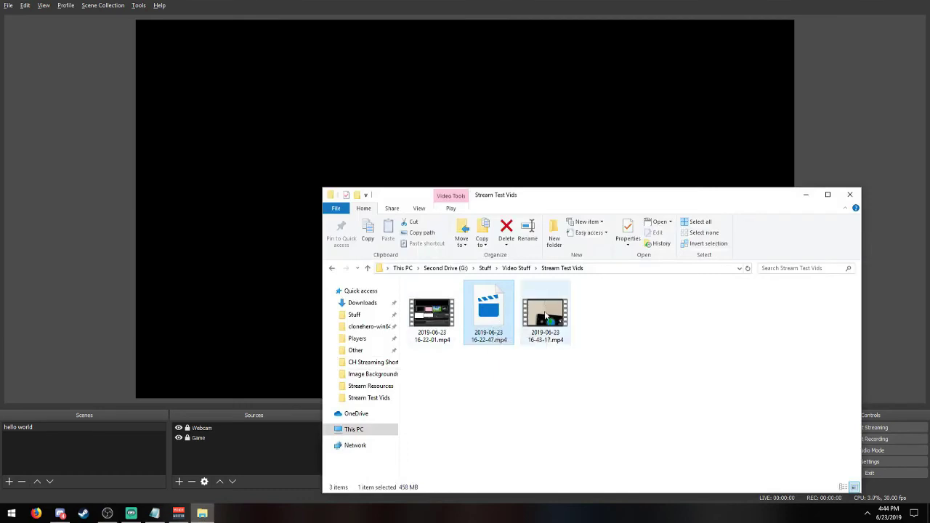
pyautogui.doubleClick(556, 318)
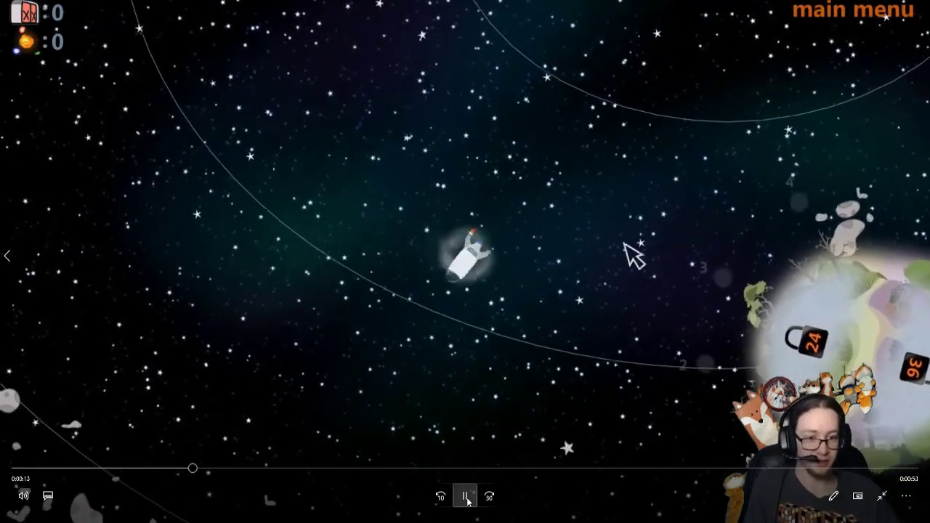
pyautogui.click(465, 497)
pyautogui.hotkey('alt', 'F4')
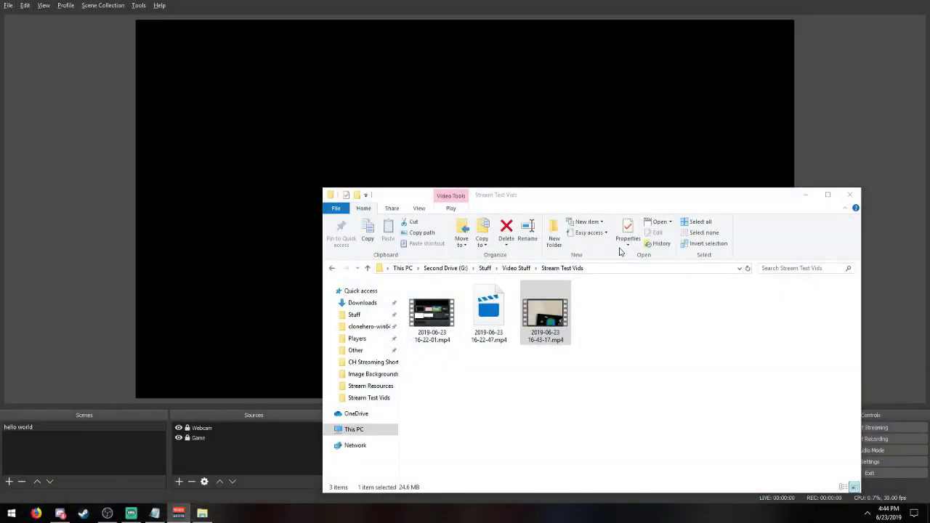
# Step: Close File Explorer and bring up Twitch's stream key page in Firefox, keeping the key hidden
pyautogui.click(849, 194)
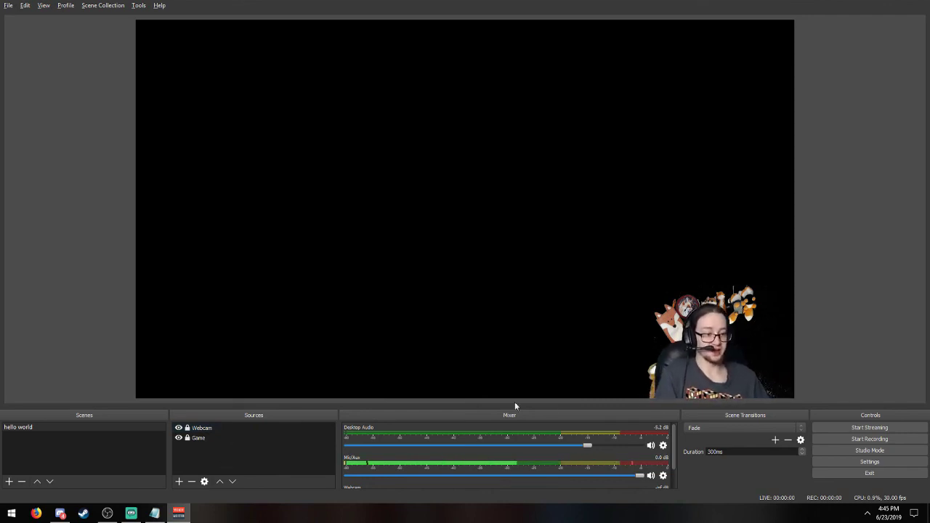
pyautogui.click(36, 513)
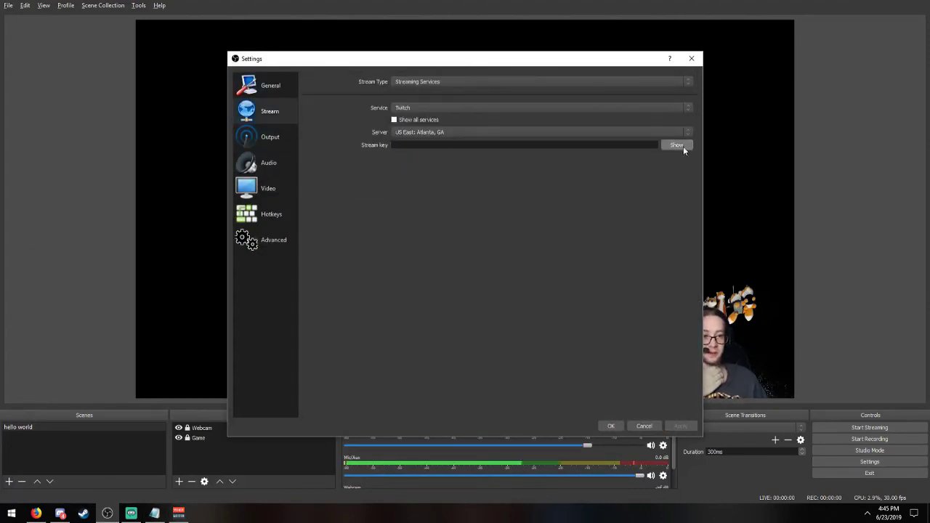
pyautogui.click(678, 146)
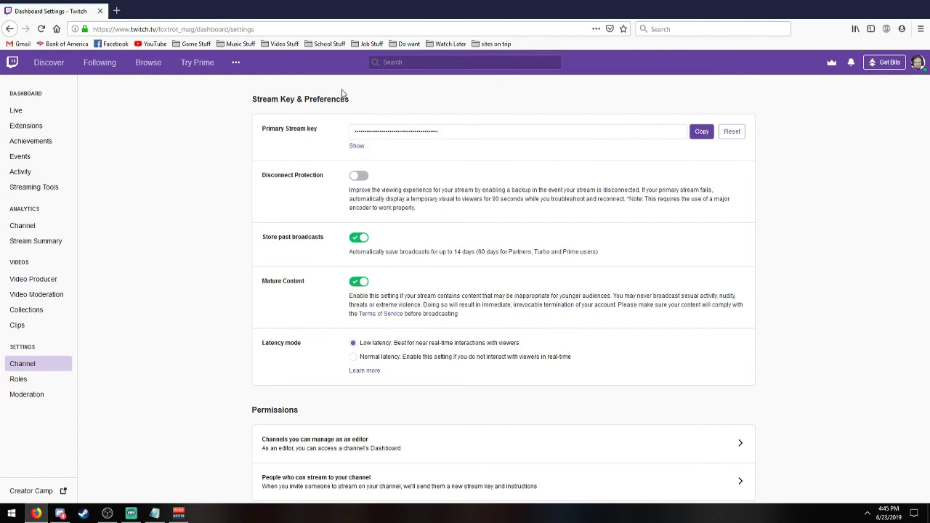
# Step: Clear an accidental text highlight on the Twitch channel settings page
pyautogui.moveTo(348, 105); pyautogui.dragTo(244, 107)
pyautogui.click(279, 103)
# Step: Return to the OBS Settings window and close it, back to the hello world scene
pyautogui.hotkey('alt', 'Tab')
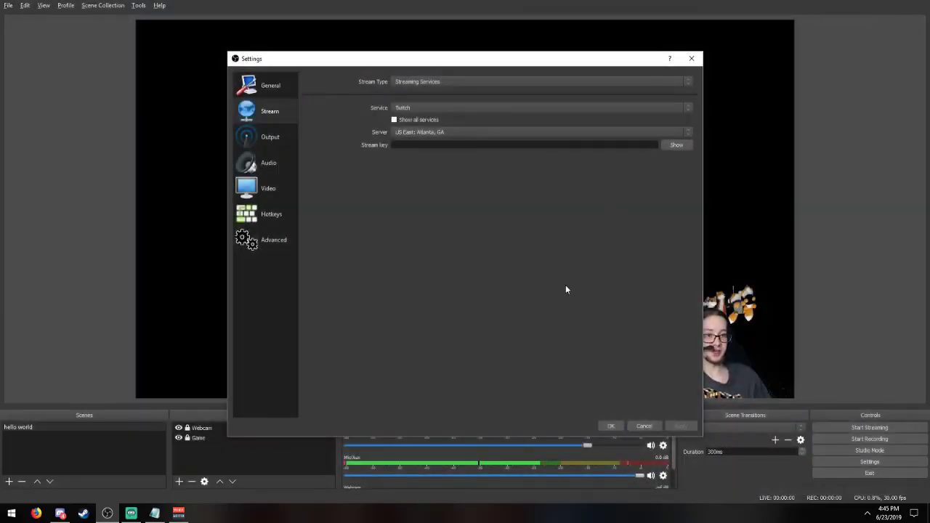
pyautogui.click(691, 56)
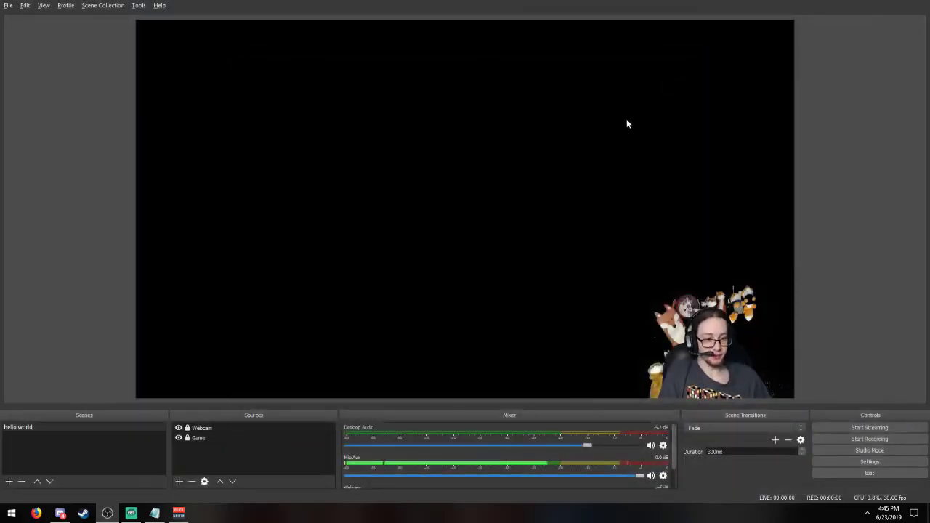